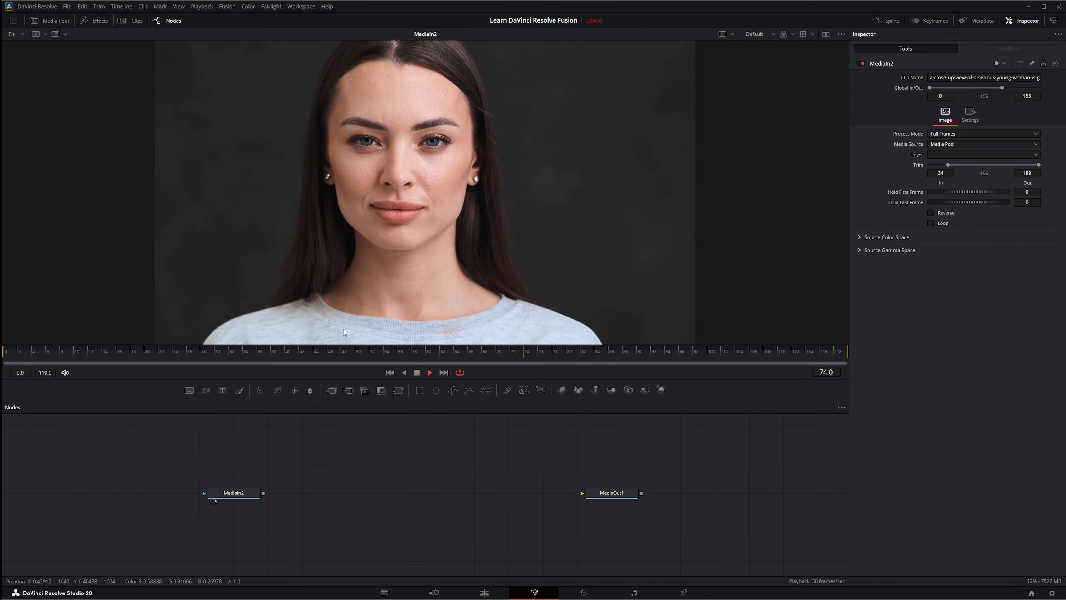
Step: Stop playback and scrub through the clip from its first frame to examine the head and face movement
left_click(416, 373)
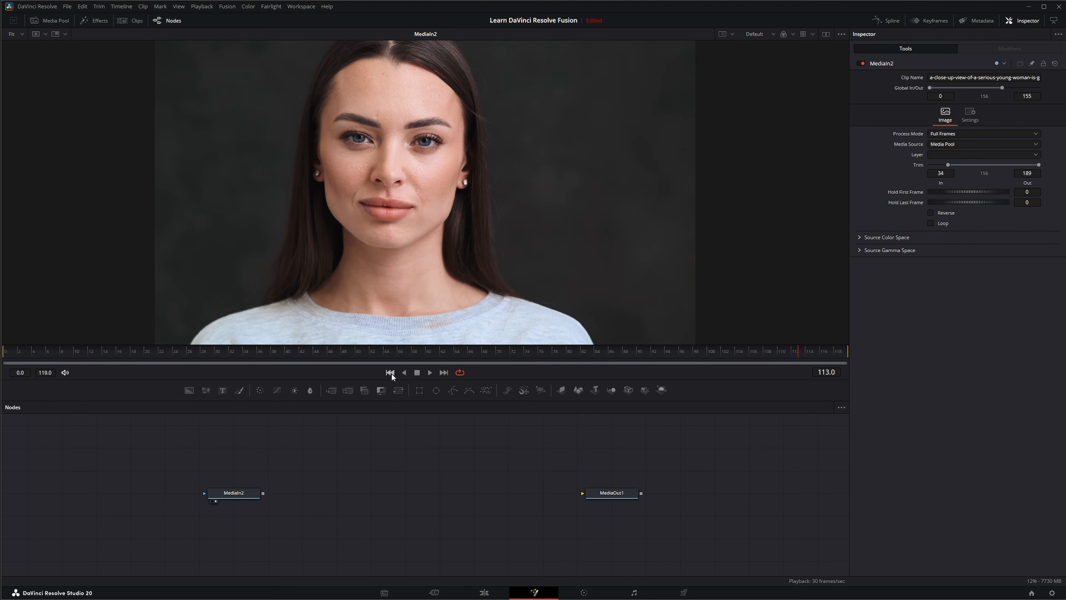
left_click(390, 373)
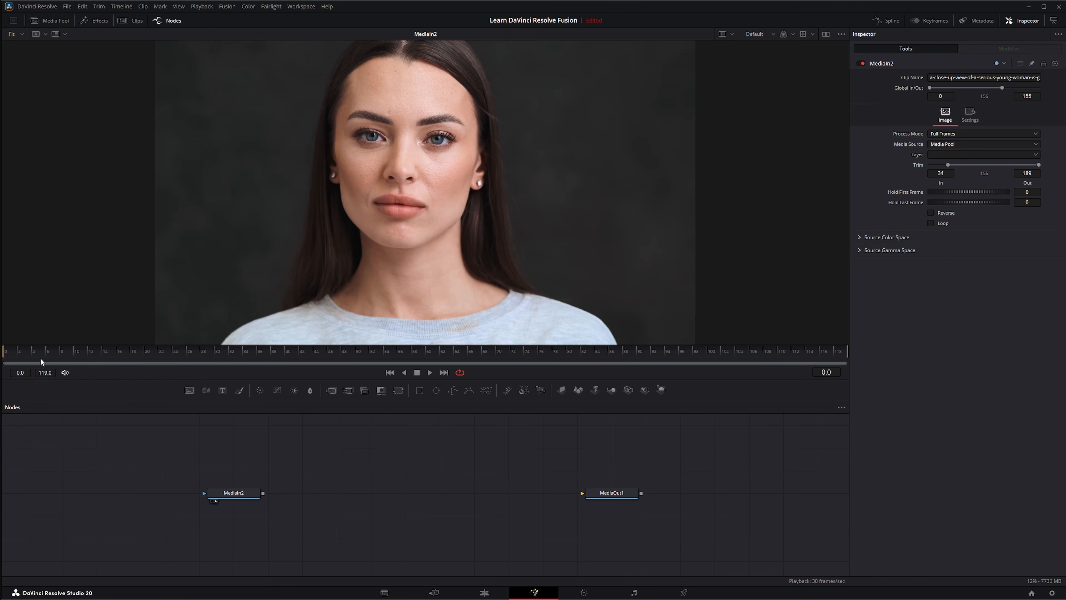
mouse_move(21, 355)
left_mouse_down()
mouse_move(649, 360)
mouse_move(5, 362)
left_mouse_up()
left_click_drag(24, 355, 3, 365)
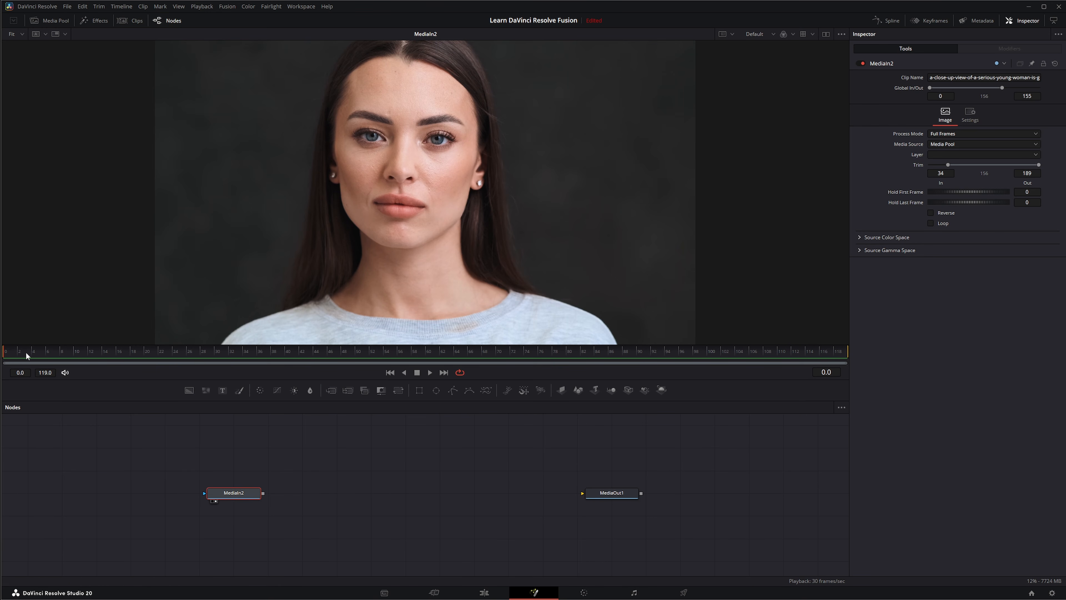
left_click_drag(26, 355, 3, 357)
left_click_drag(9, 353, 248, 362)
left_click_drag(353, 364, 404, 364)
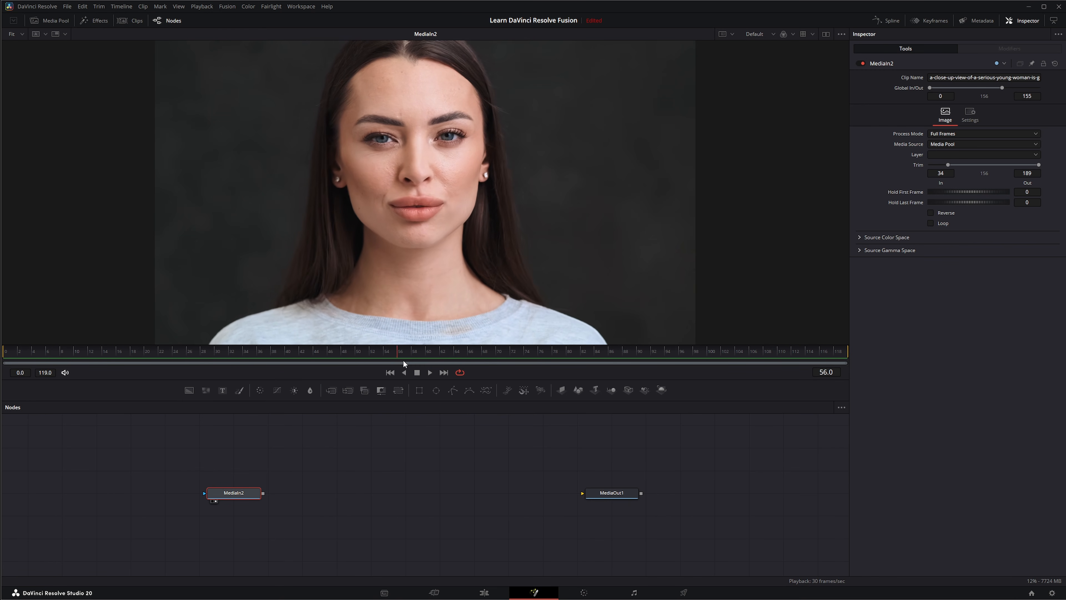
left_click_drag(602, 362, 452, 363)
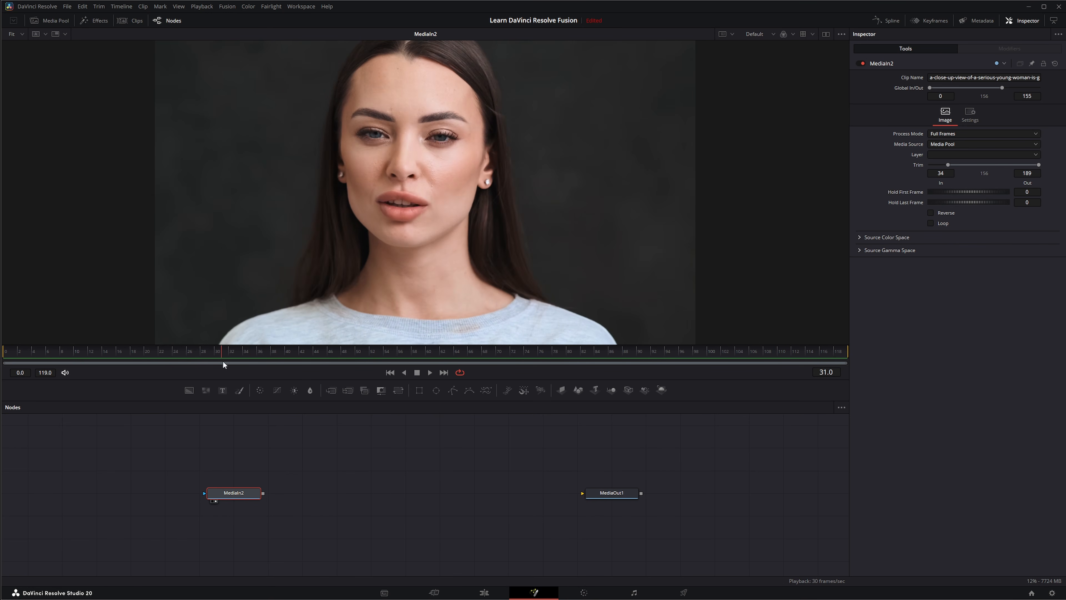
left_click_drag(225, 365, 360, 353)
left_click_drag(424, 356, 3, 367)
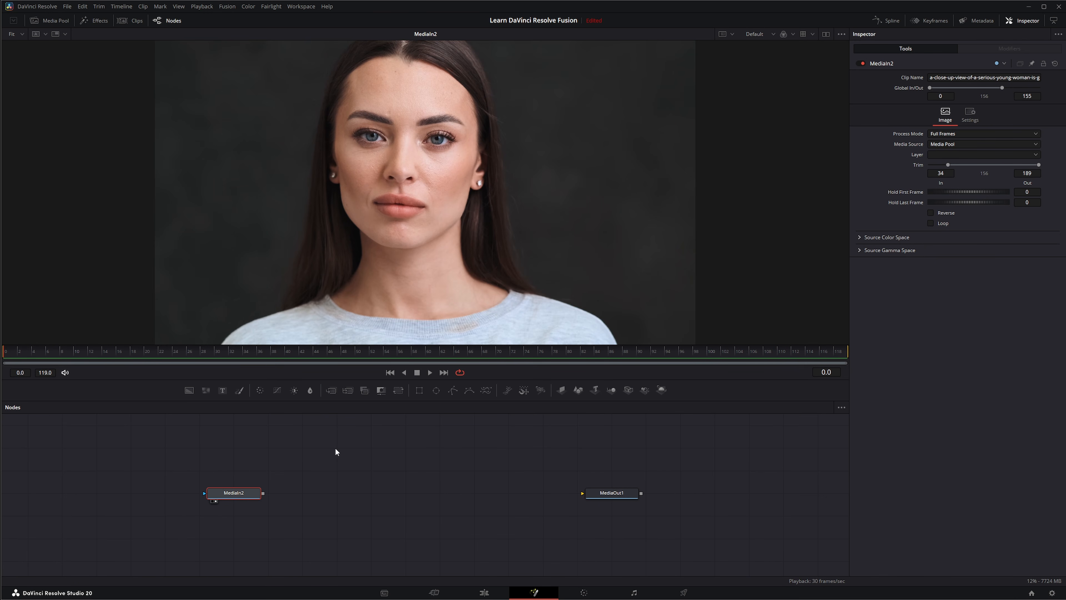
Step: Add an unconnected Ellipse mask node above MediaIn2 in the node graph
left_click(318, 462)
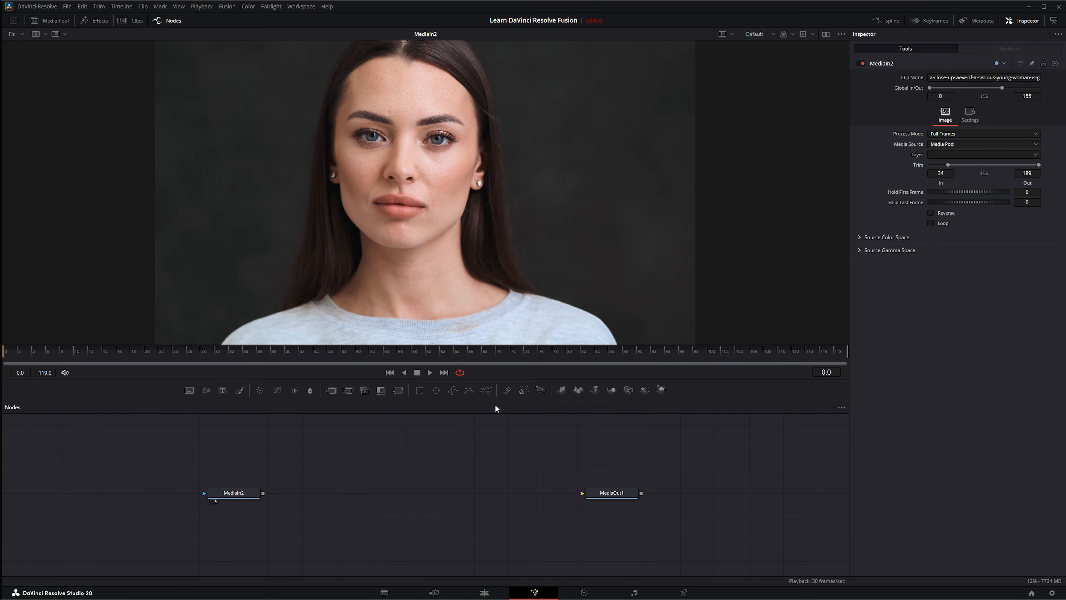
left_click_drag(436, 390, 300, 432)
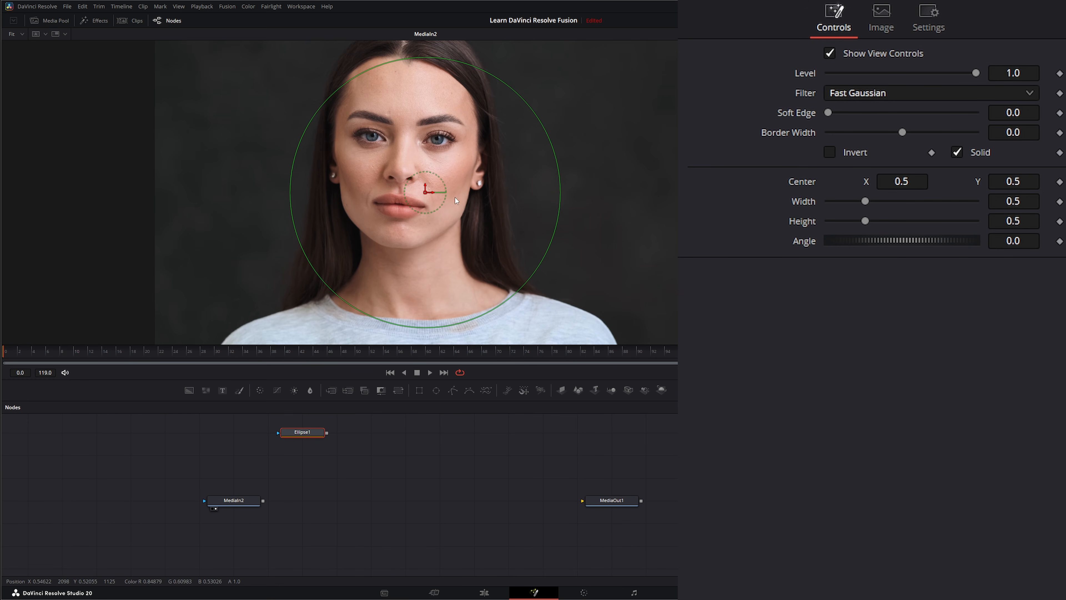
left_click(365, 477)
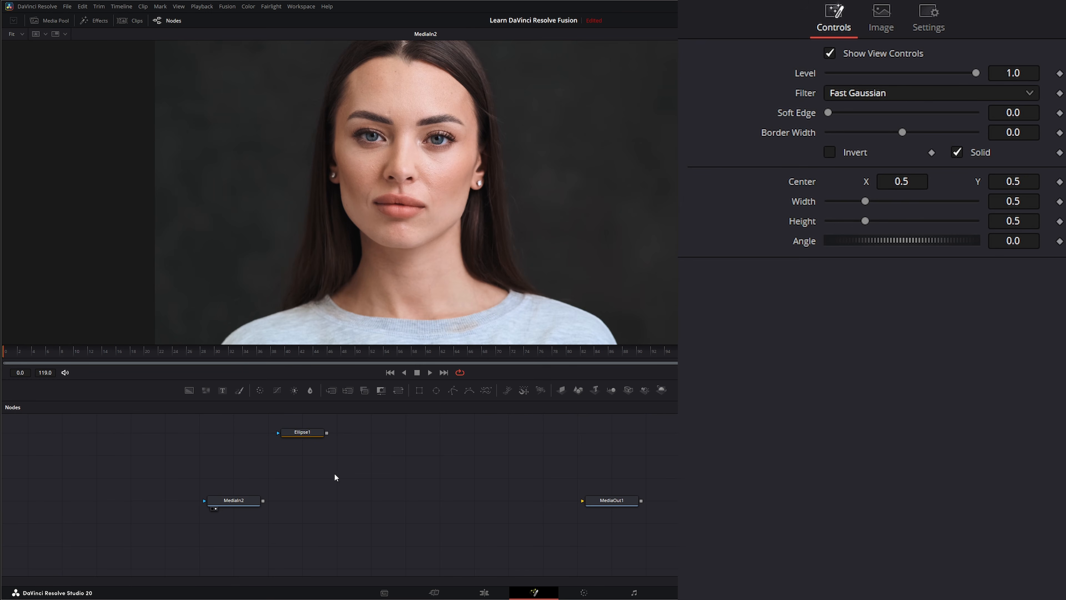
Step: Add a Tracker node connected directly after MediaIn2
left_click(255, 503)
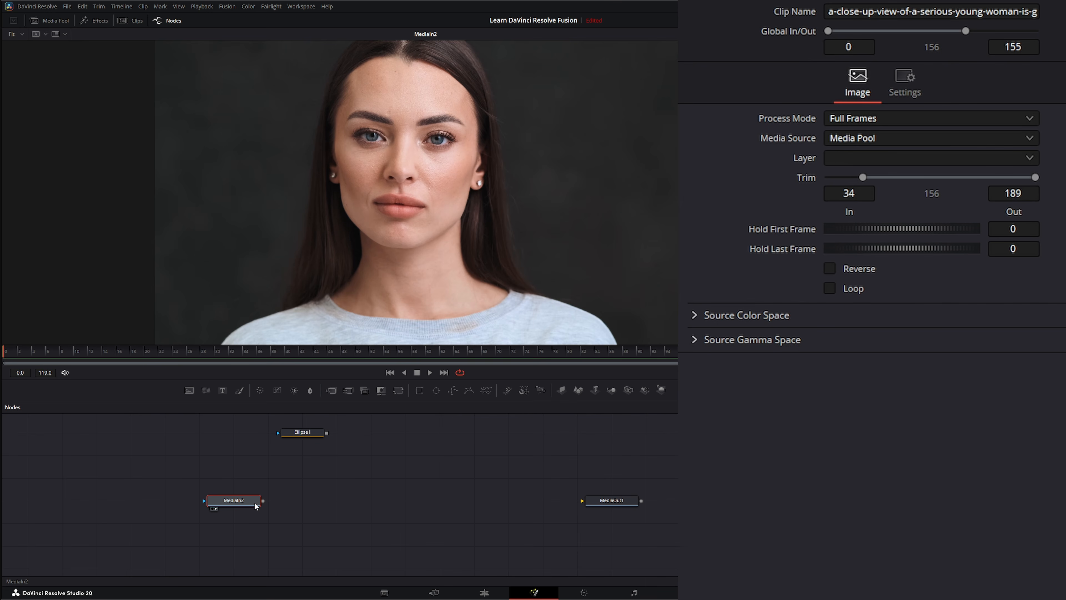
key("shift+space")
type("tra")
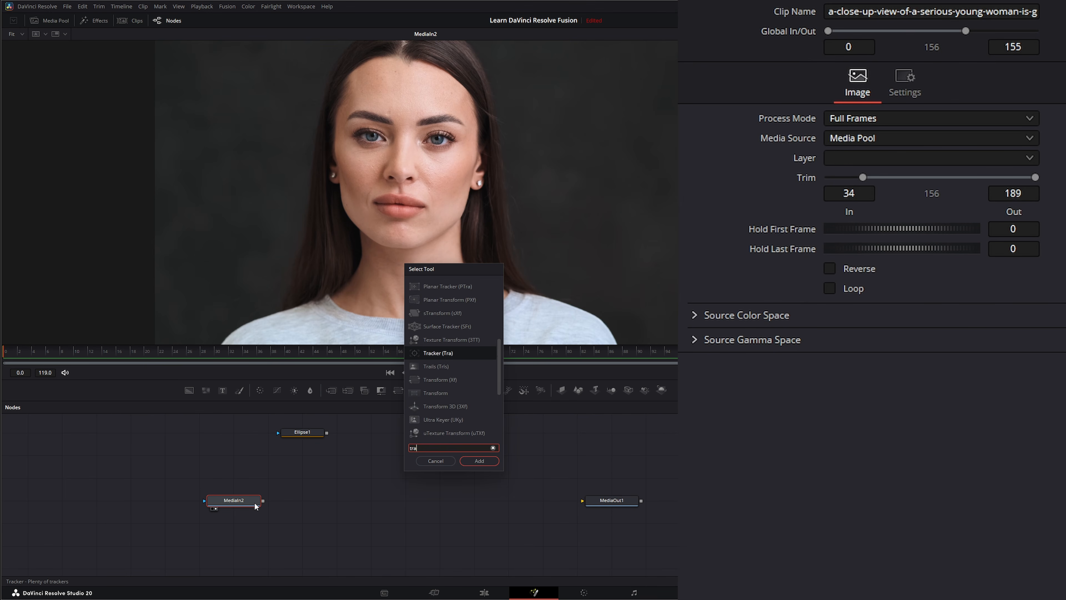
key("Return")
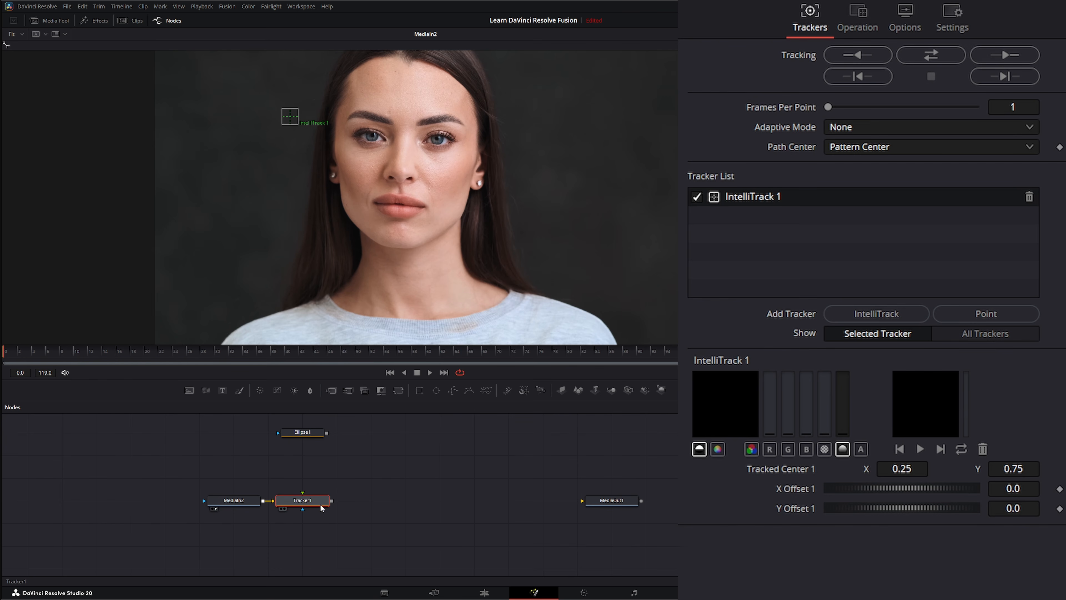
Step: Place the first tracker on the inner corner of the image-left eye and name it Eye_L
left_click_drag(291, 119, 389, 144)
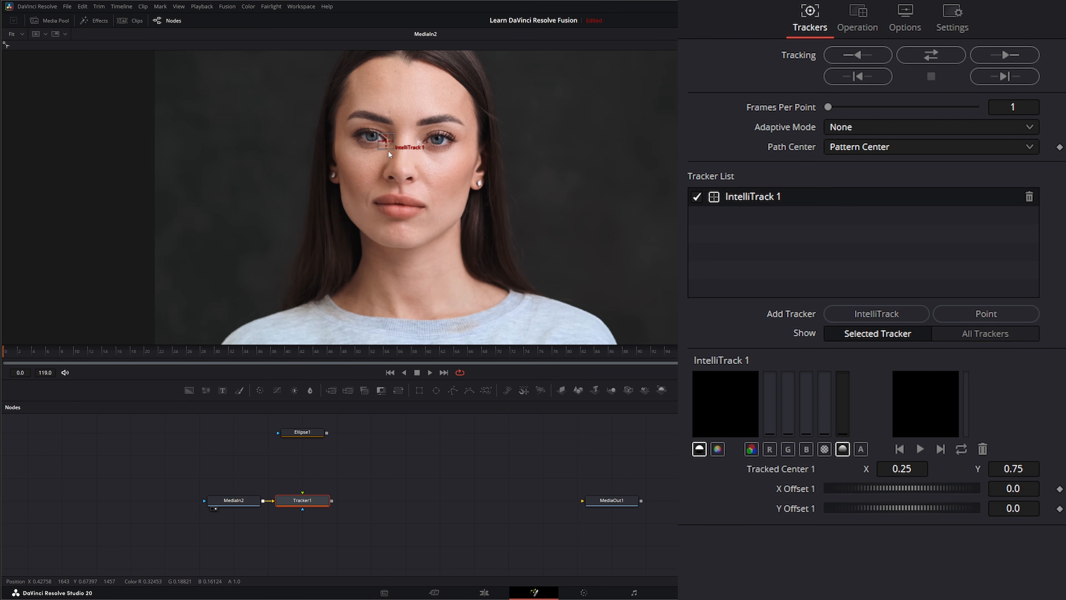
double_click(762, 197)
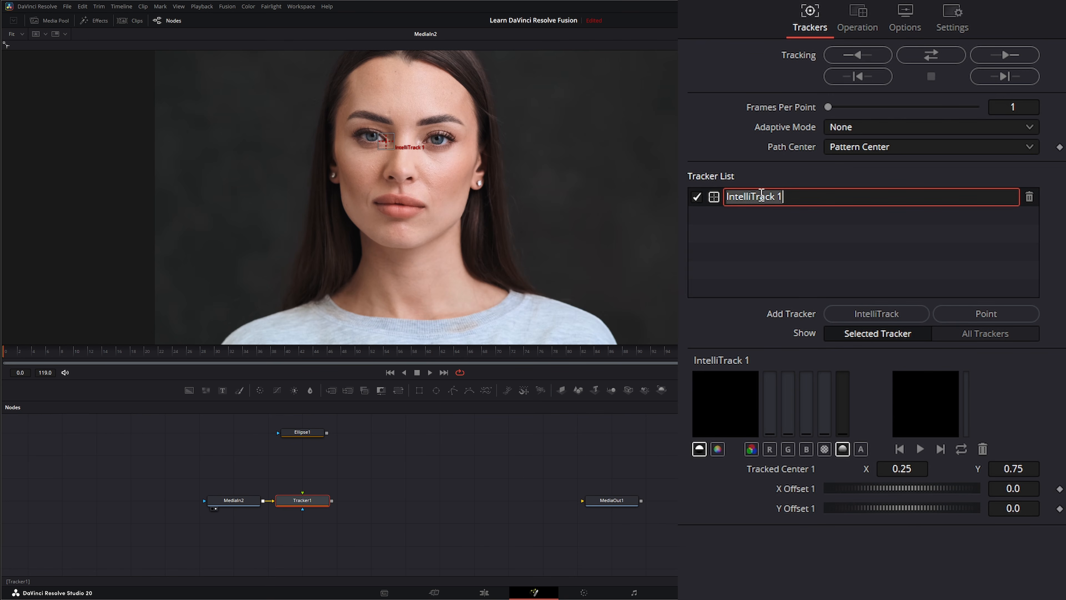
type("Ey")
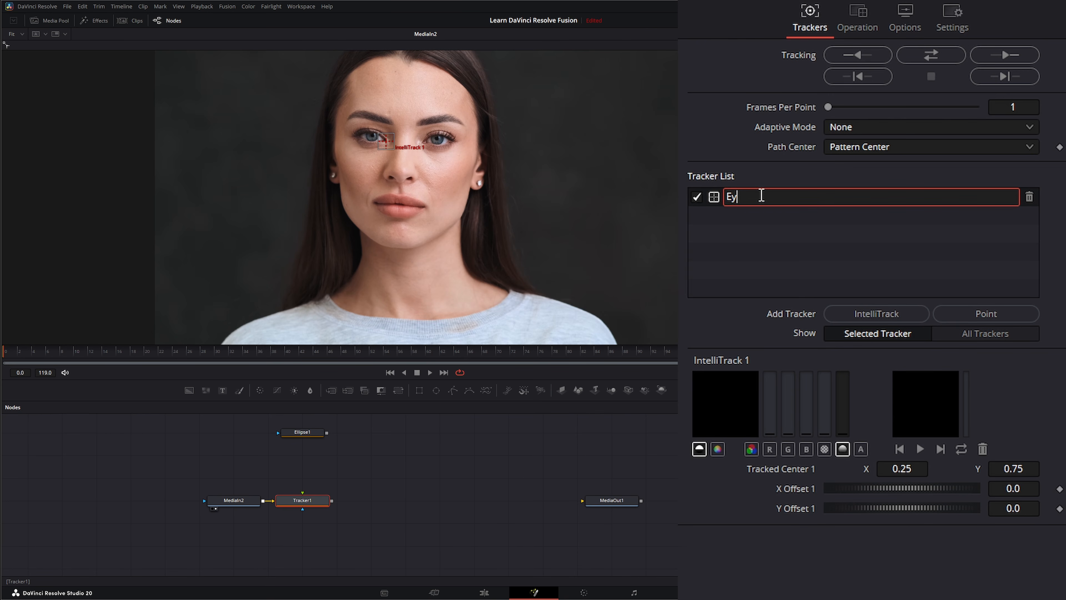
type("e_L")
key("Return")
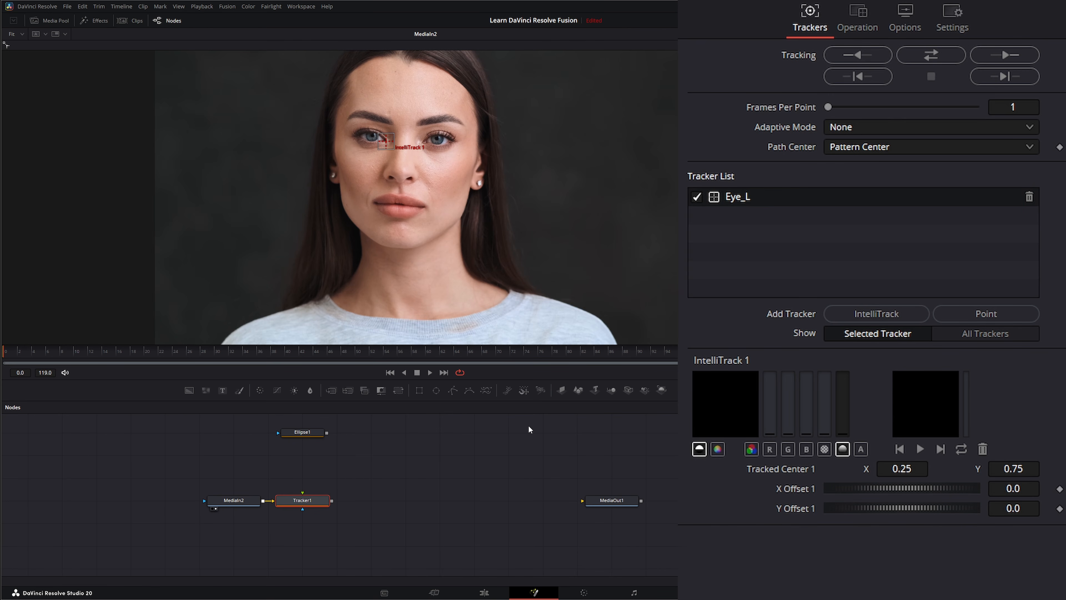
Step: Add a second IntelliTrack tracker on the inner corner of the other eye and name it Eye_R
left_click(898, 315)
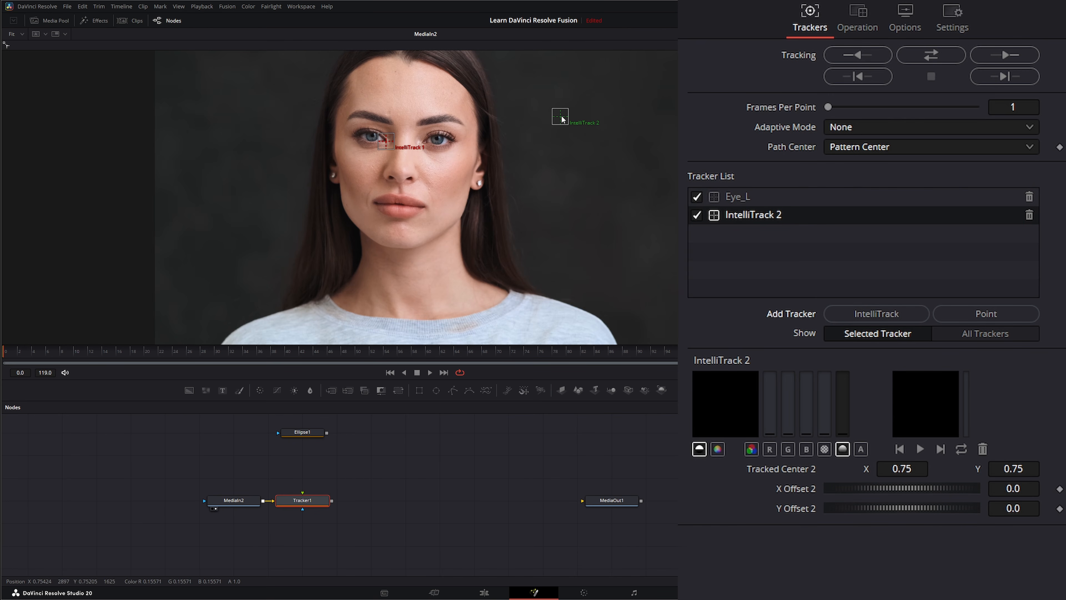
left_click_drag(563, 119, 423, 143)
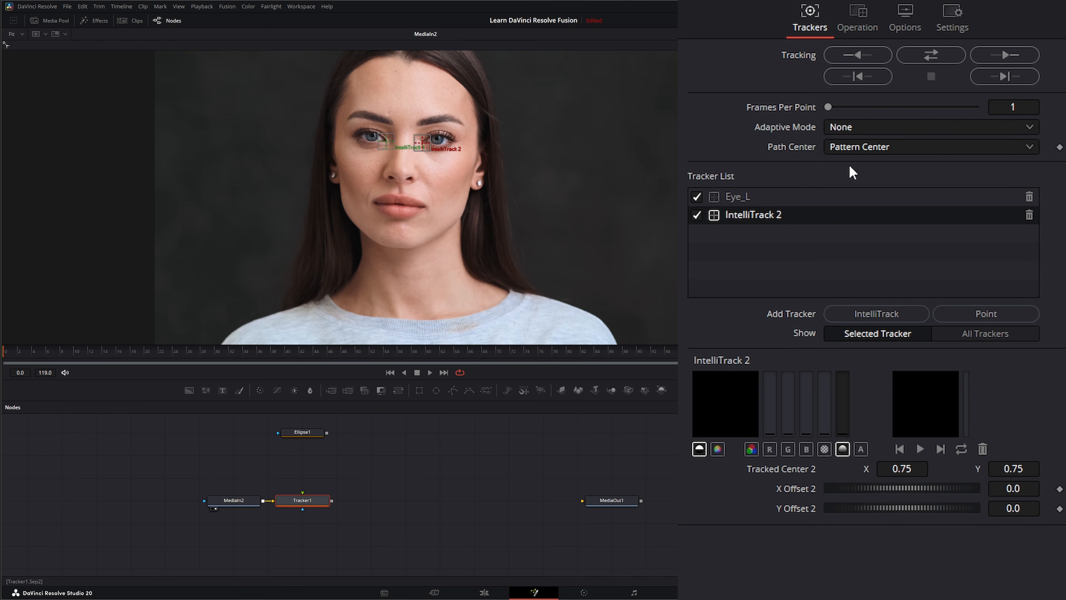
double_click(766, 216)
type("Eye")
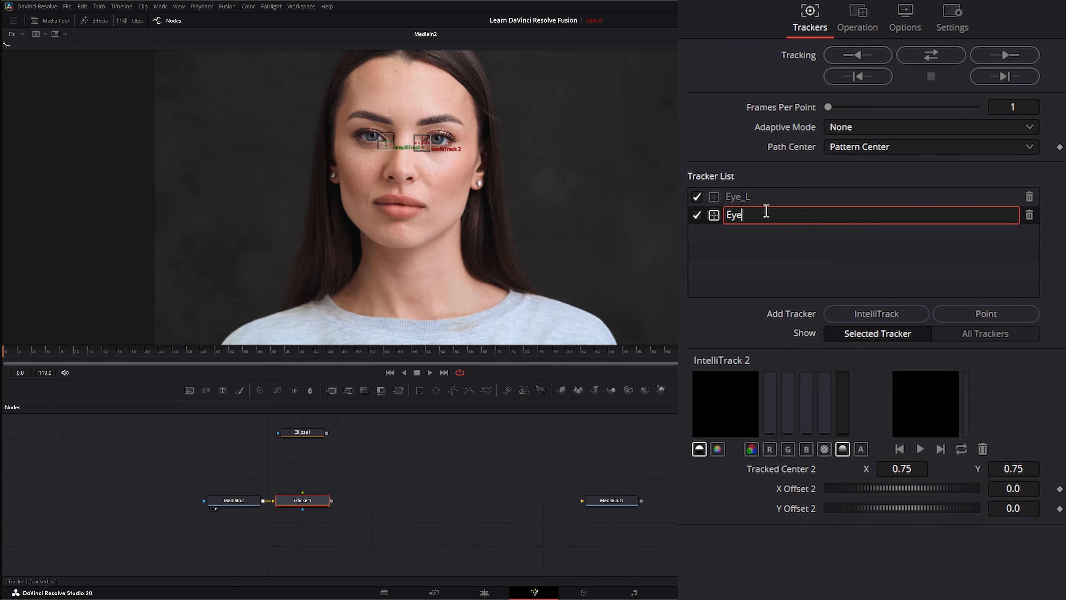
type("_R")
key("Return")
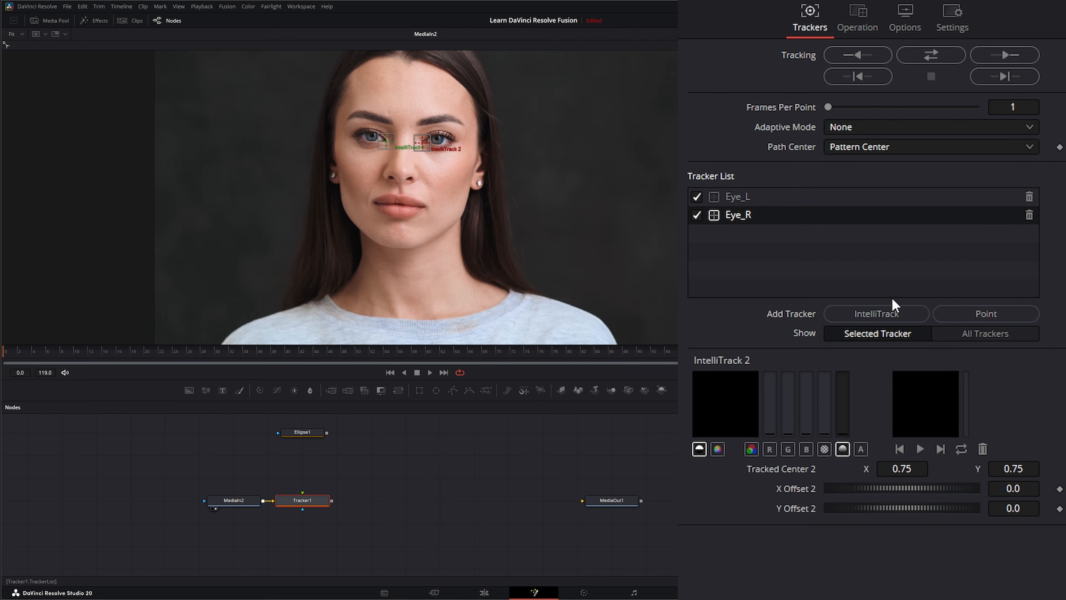
Step: Add a third IntelliTrack tracker between the nose and upper lip and name it Mouth
left_click(877, 314)
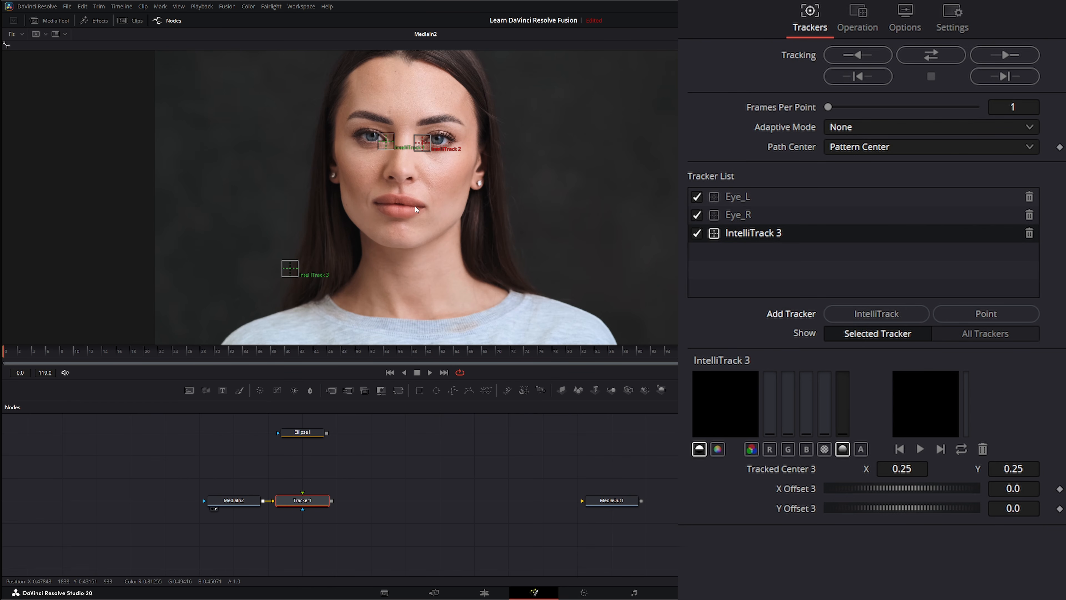
left_click_drag(300, 271, 401, 191)
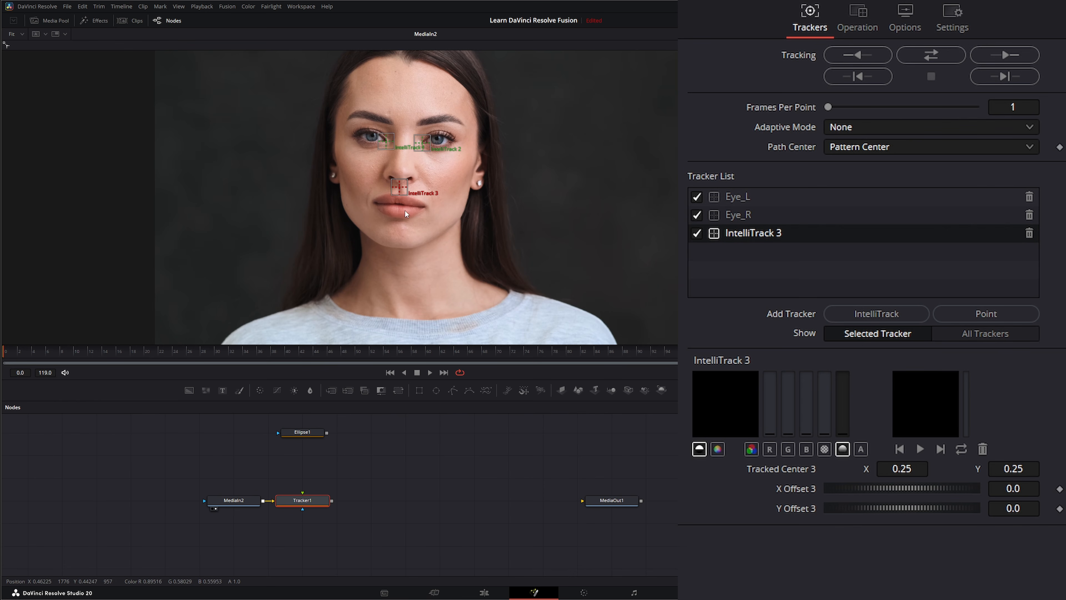
double_click(771, 233)
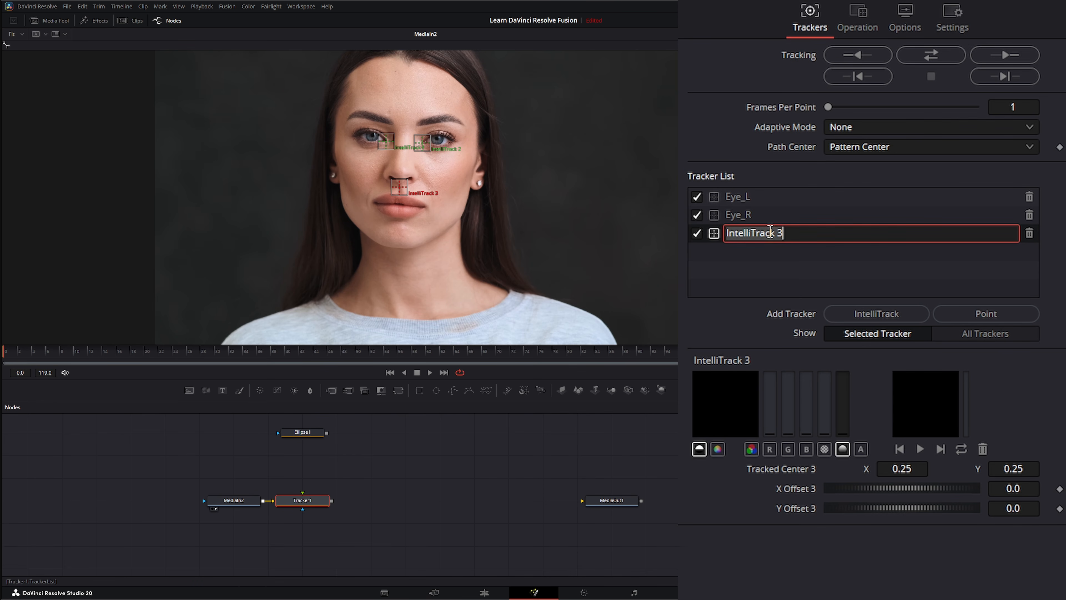
type("Mouth")
key("Return")
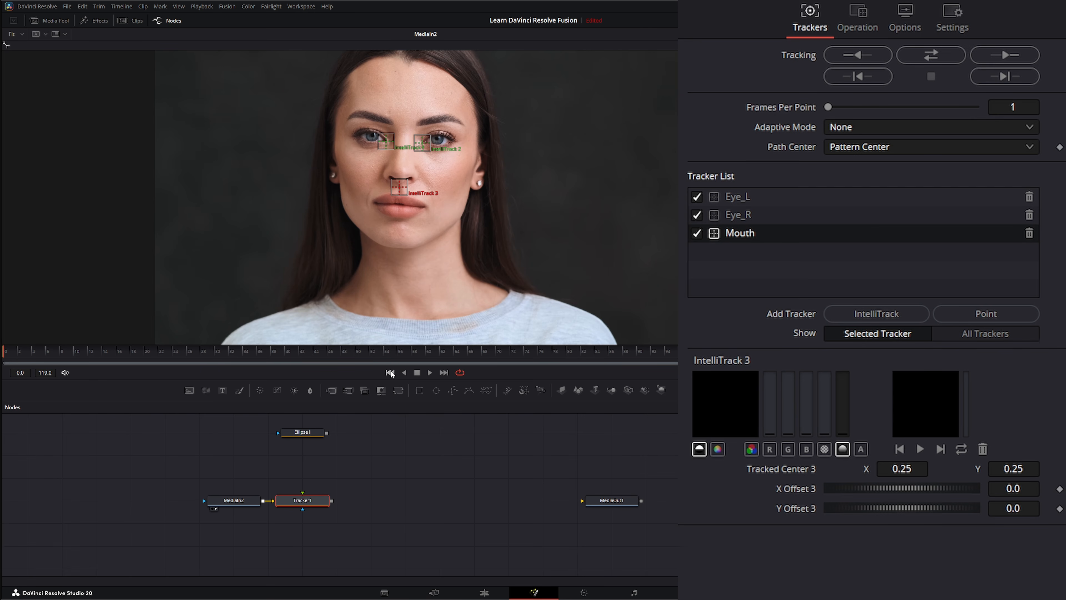
Step: Track all three points forward from the first frame, and detach Tracker1 from MediaIn2, placing it on its own beside Ellipse1
left_click(1008, 59)
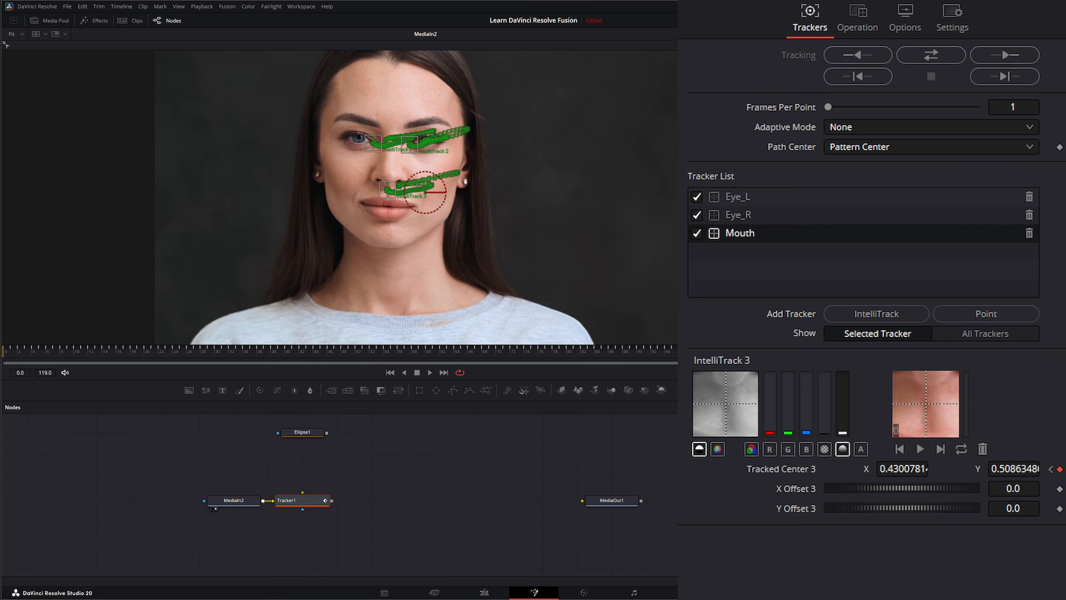
mouse_move(6, 352)
left_mouse_down()
mouse_move(312, 364)
mouse_move(3, 357)
left_mouse_up()
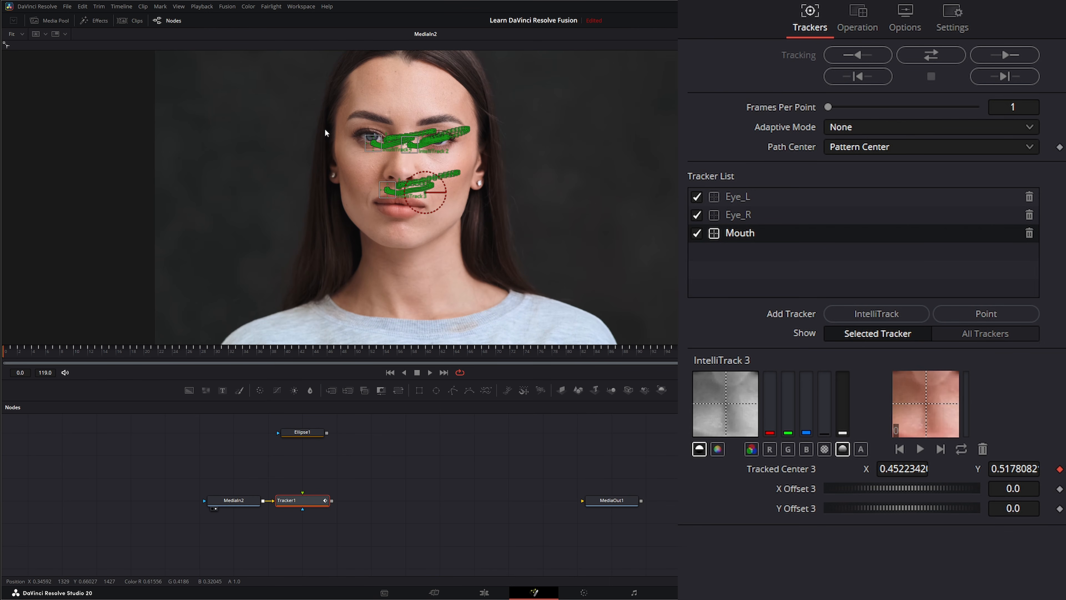
left_click(303, 432)
left_click_drag(306, 502, 142, 431)
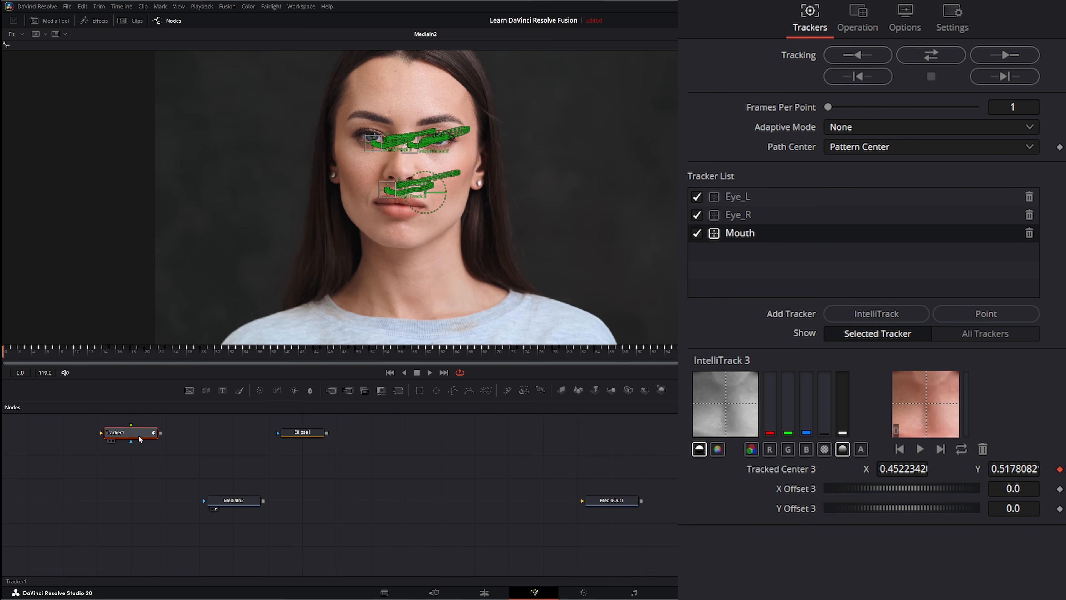
Step: Center the Ellipse1 mask on the inner corner of the image-left eye, at about X 0.43, Y 0.67
left_click(309, 434)
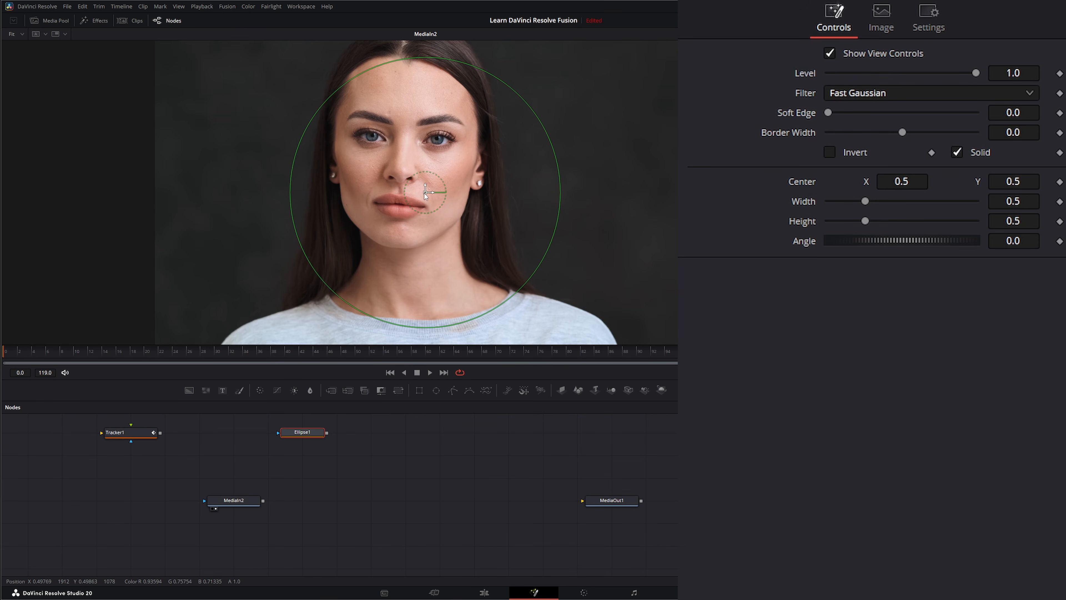
left_click_drag(426, 192, 389, 141)
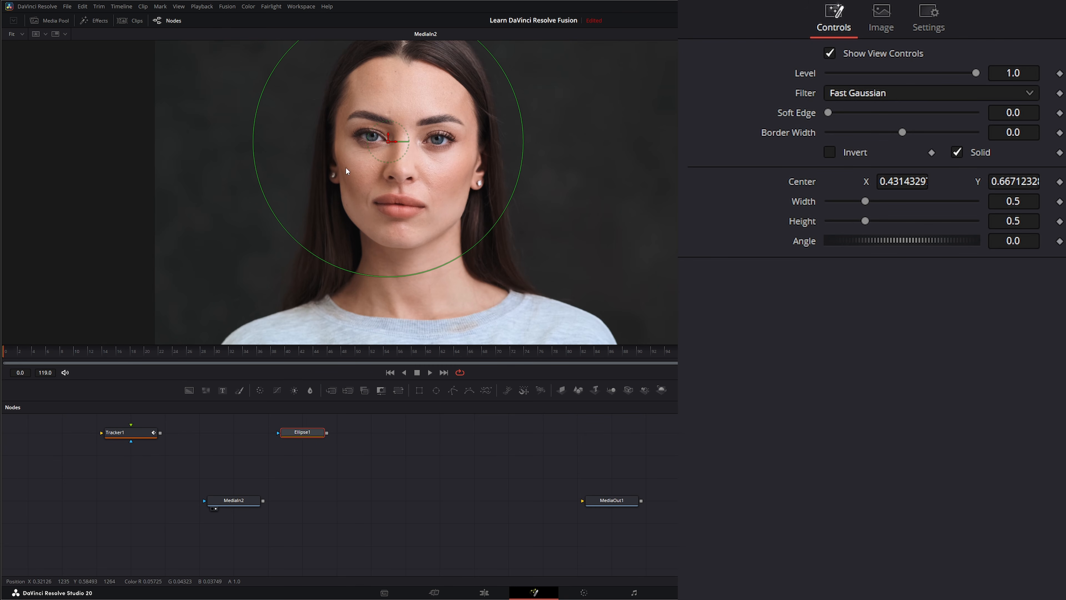
left_click(146, 435)
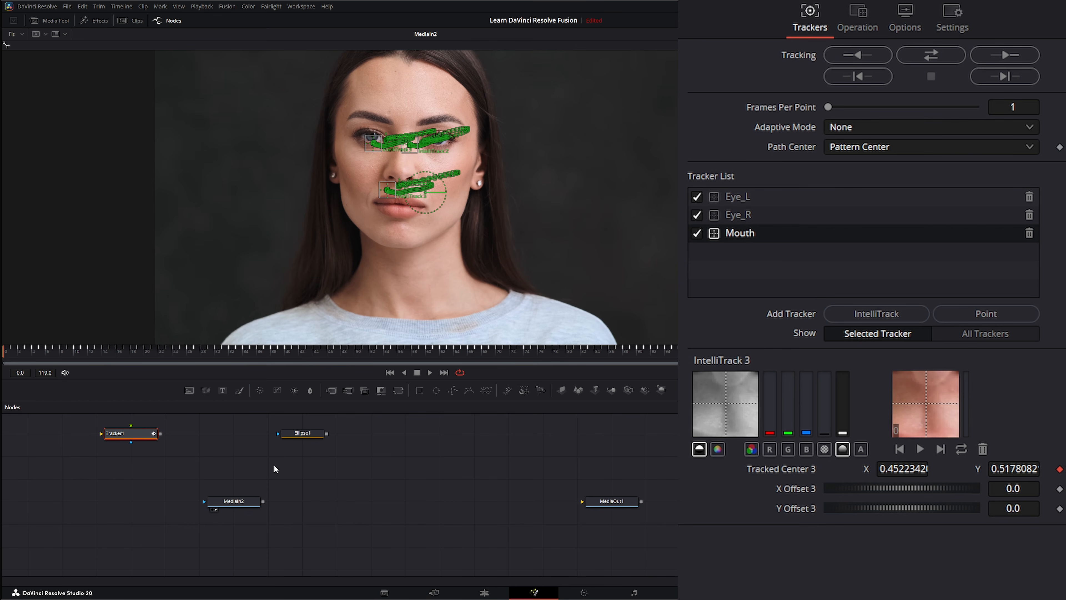
left_click(303, 432)
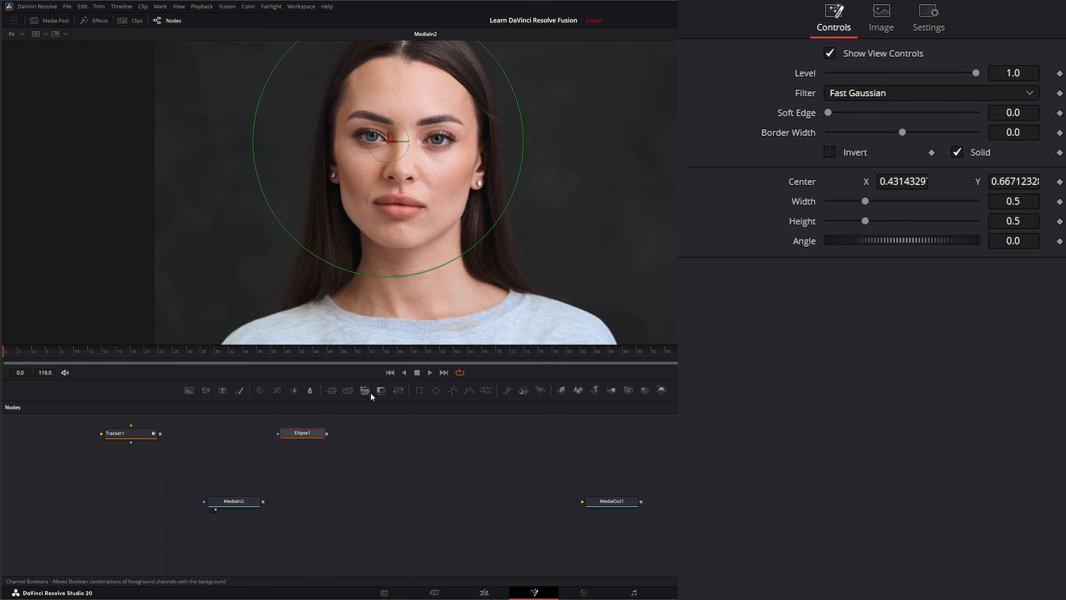
Step: Add an unconnected MultiMerge node above and between MediaIn2 and MediaOut1, and shift Ellipse1 closer to Tracker1
left_click_drag(348, 389, 348, 462)
left_click(303, 433)
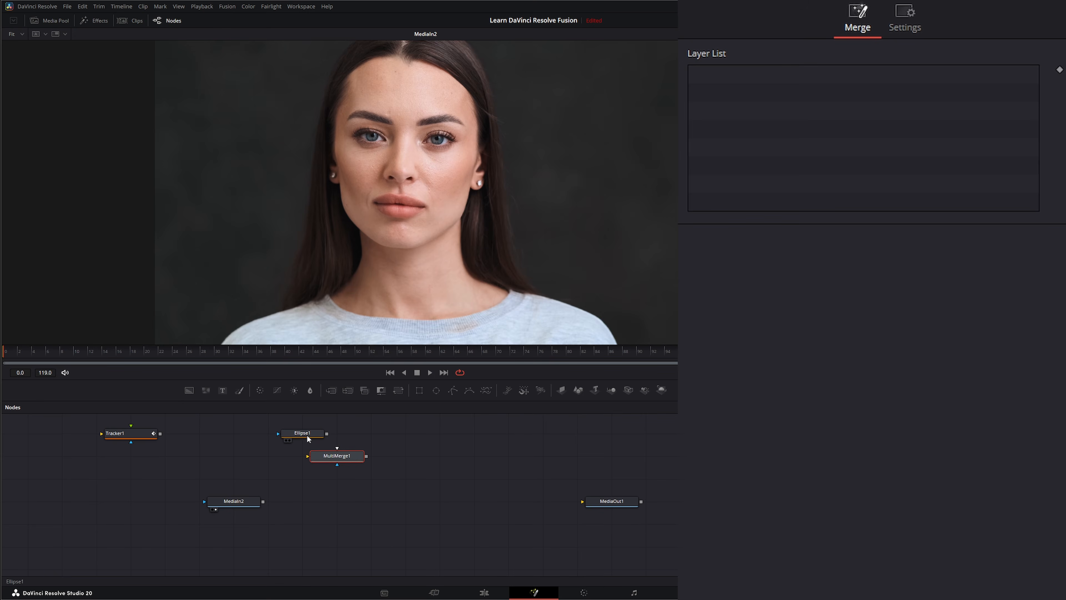
left_click_drag(303, 433, 268, 432)
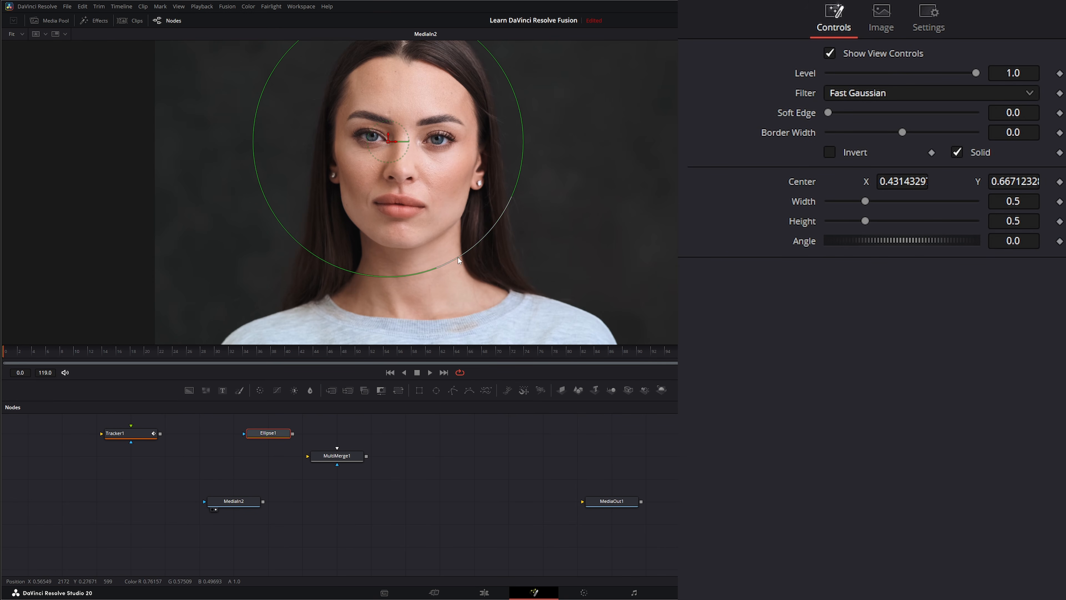
Step: Shrink the ellipse to about 0.084 in width and height, and add a Transform node after Ellipse1
left_click_drag(458, 256, 406, 155)
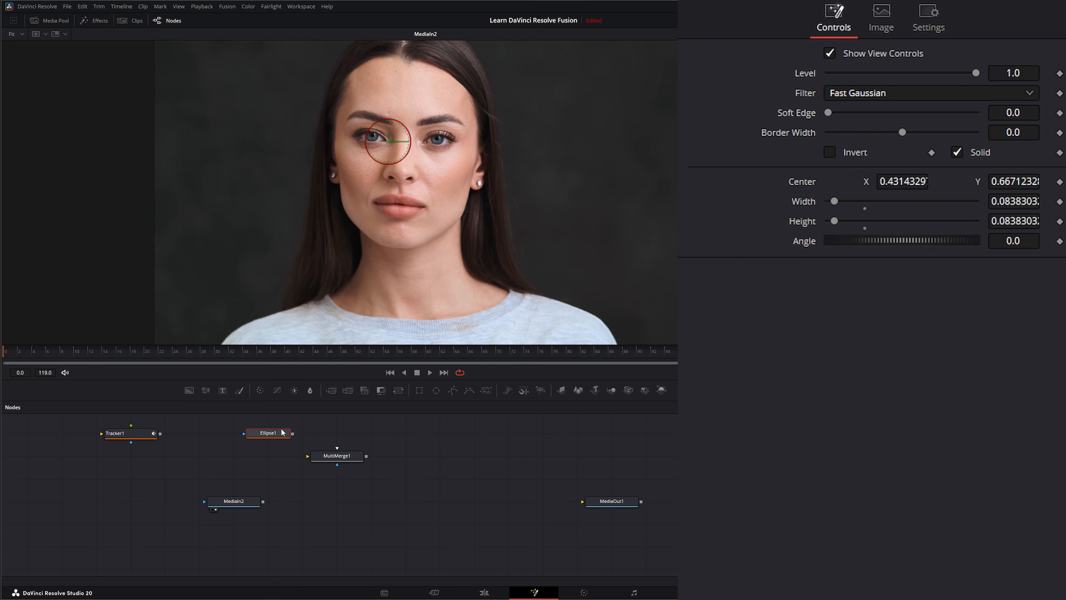
left_click(398, 391)
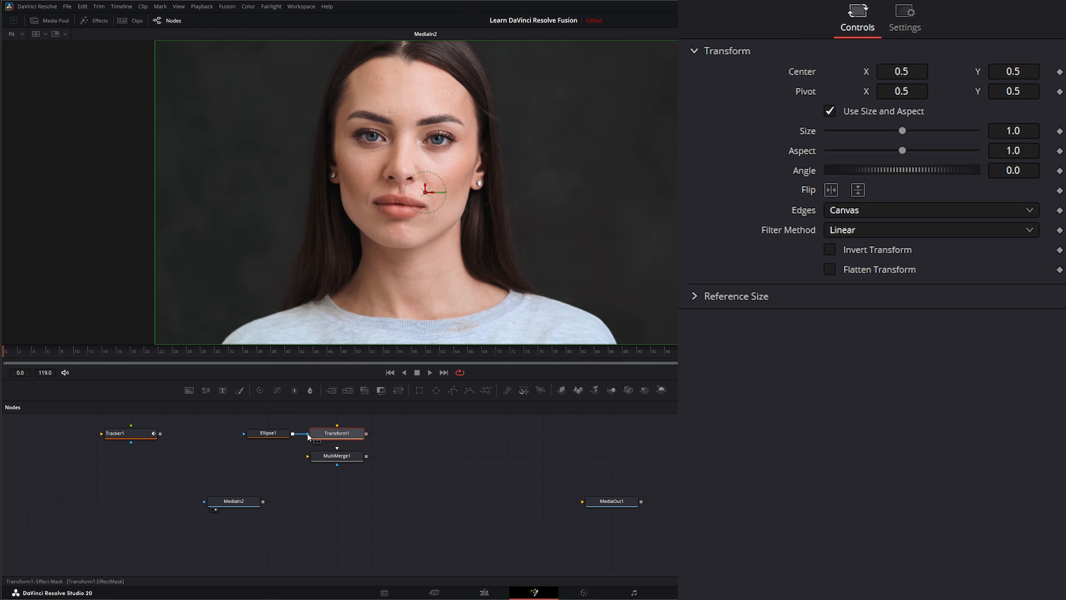
Step: Feed Ellipse1 into Transform1's image input, connect Transform1's Center to Tracker1Eye_LPath, and play the clip to check the motion
left_click_drag(308, 433, 337, 427)
right_click(803, 73)
mouse_move(868, 164)
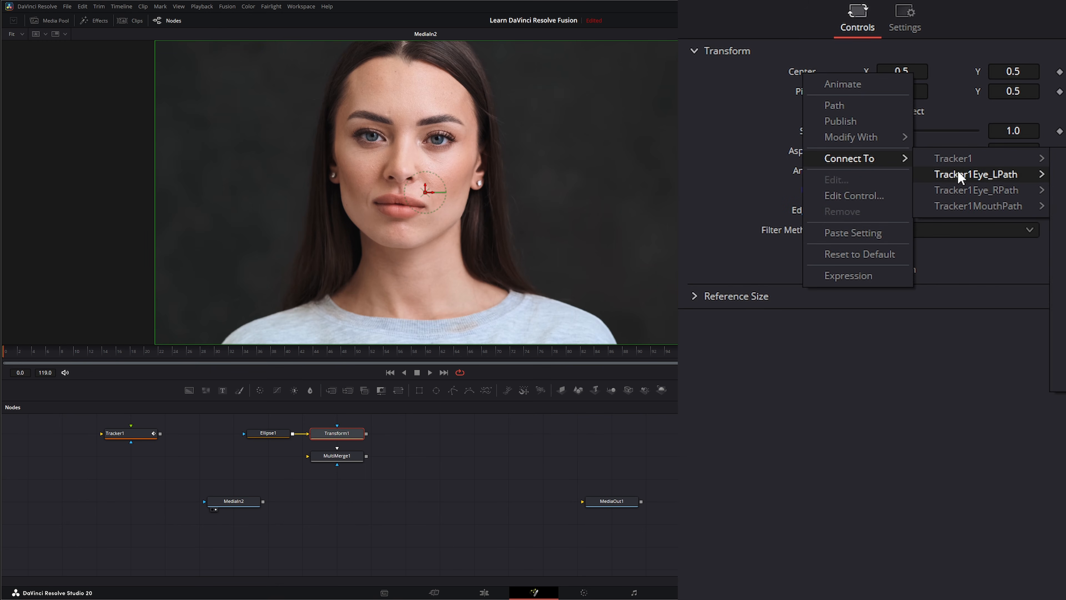
mouse_move(994, 174)
left_click(1063, 174)
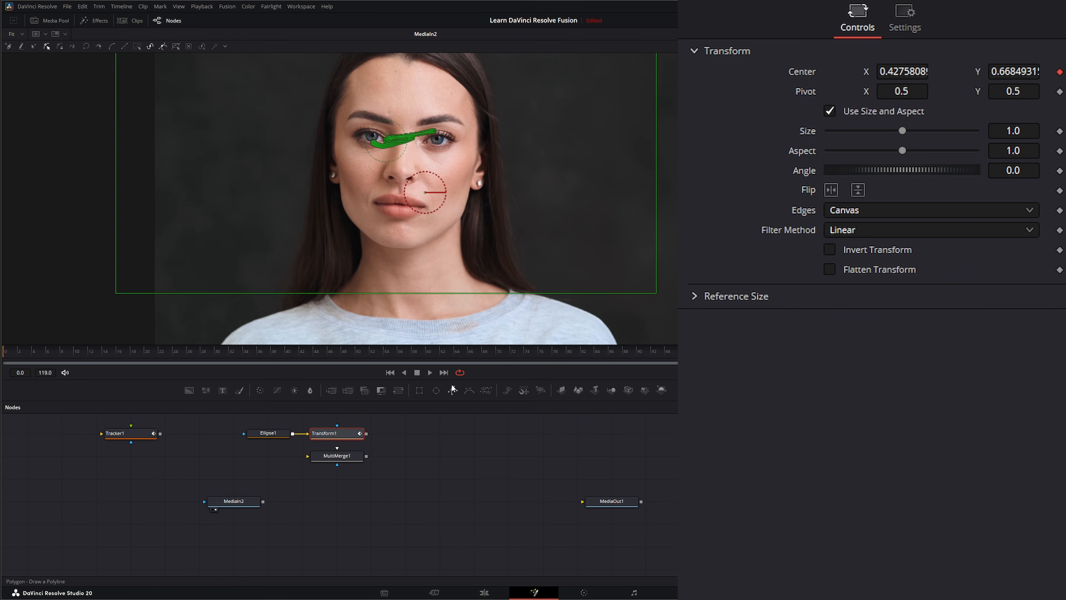
left_click(430, 371)
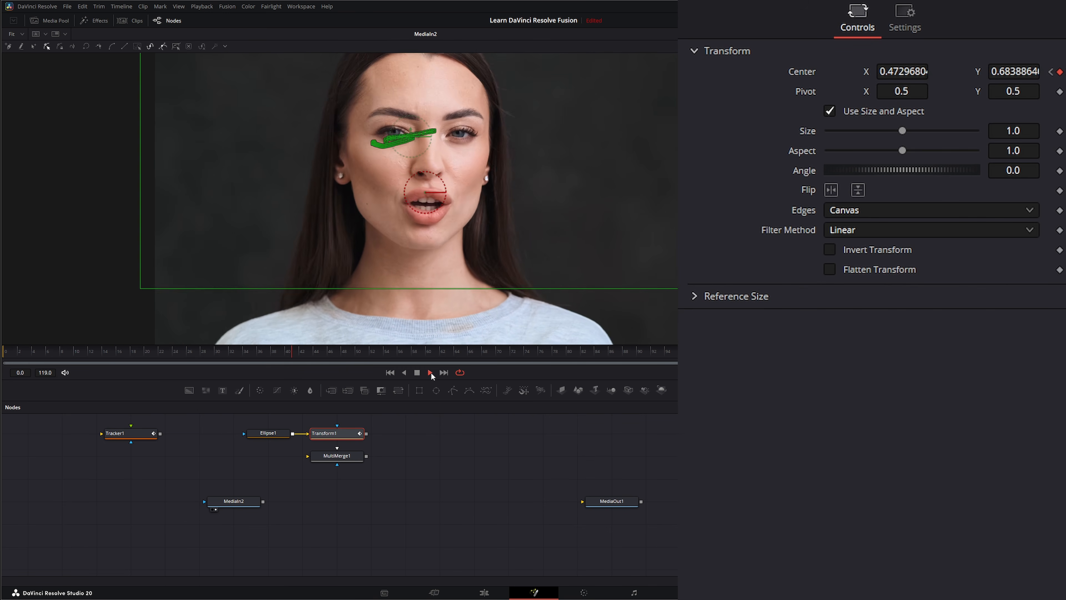
left_click(417, 373)
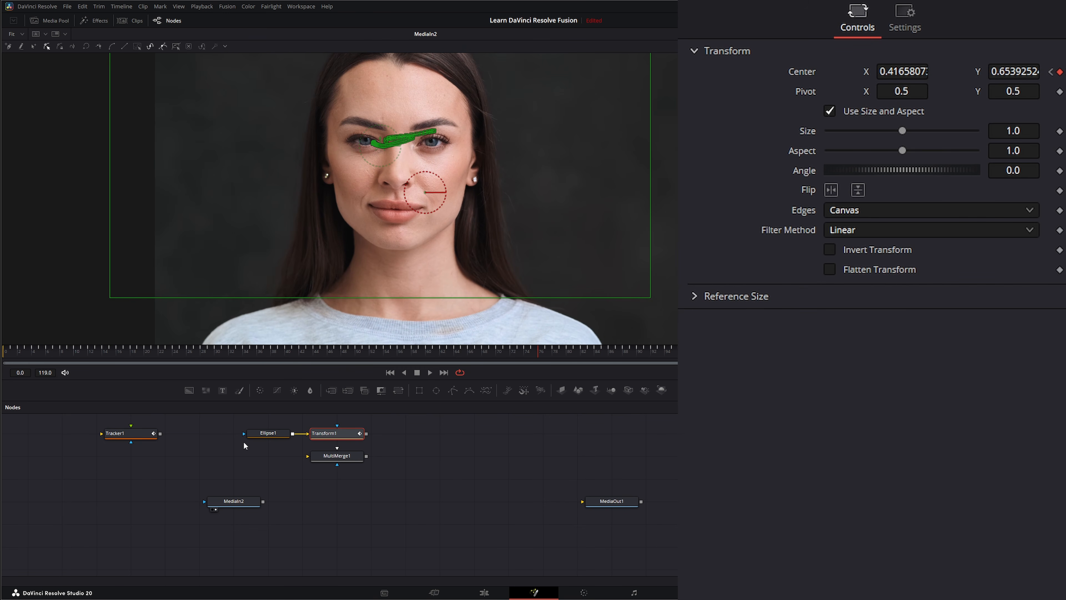
Step: Move MultiMerge1 lower, add a Background node between it and Transform1, mask the Background with Transform1, and view it
left_click_drag(337, 463, 351, 487)
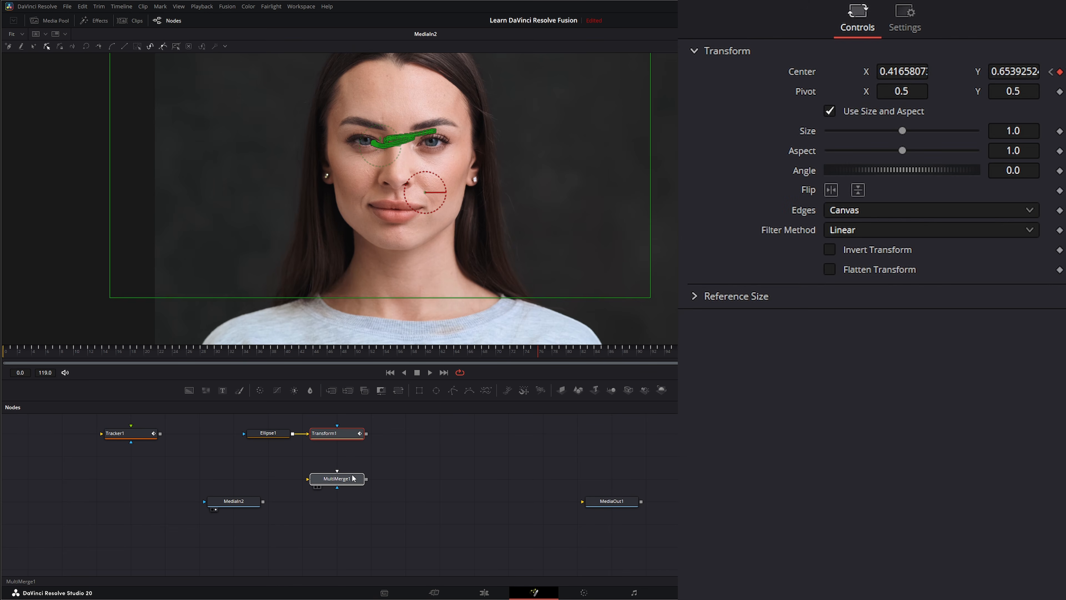
left_click(352, 479)
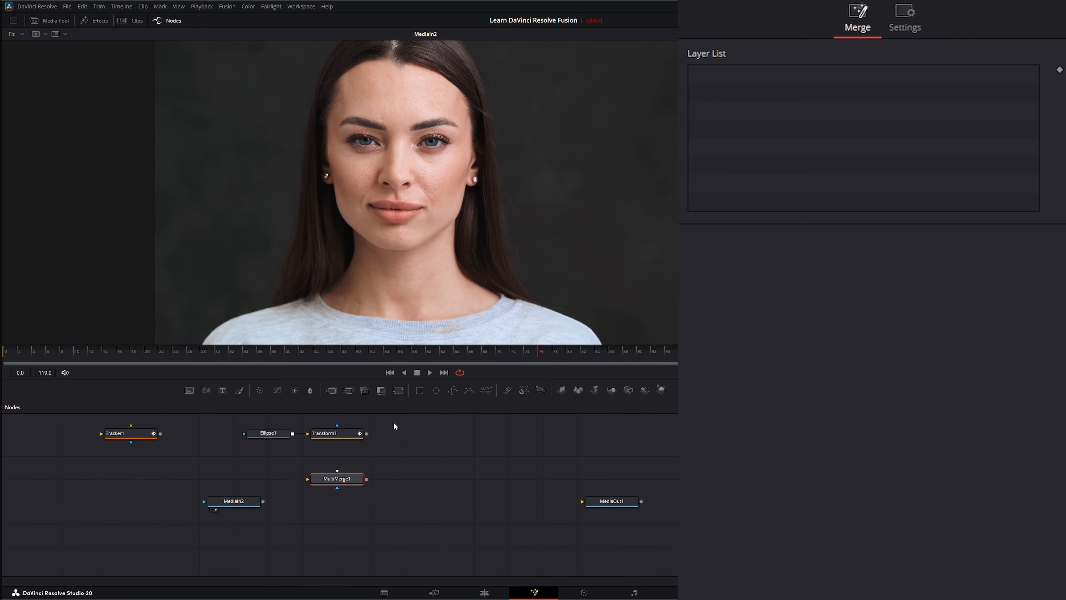
left_click(345, 434)
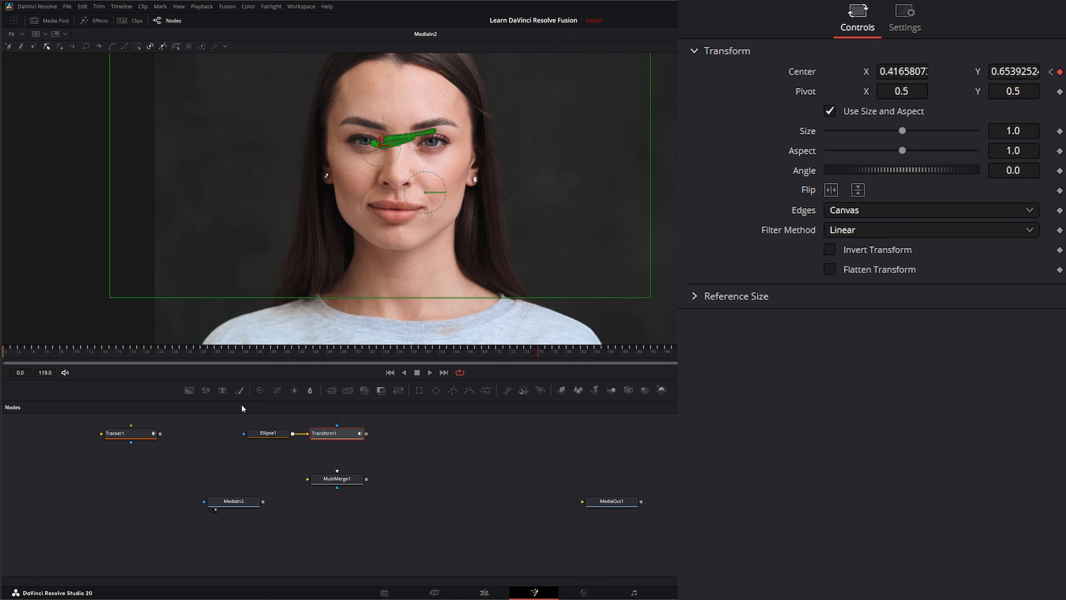
left_click(190, 390)
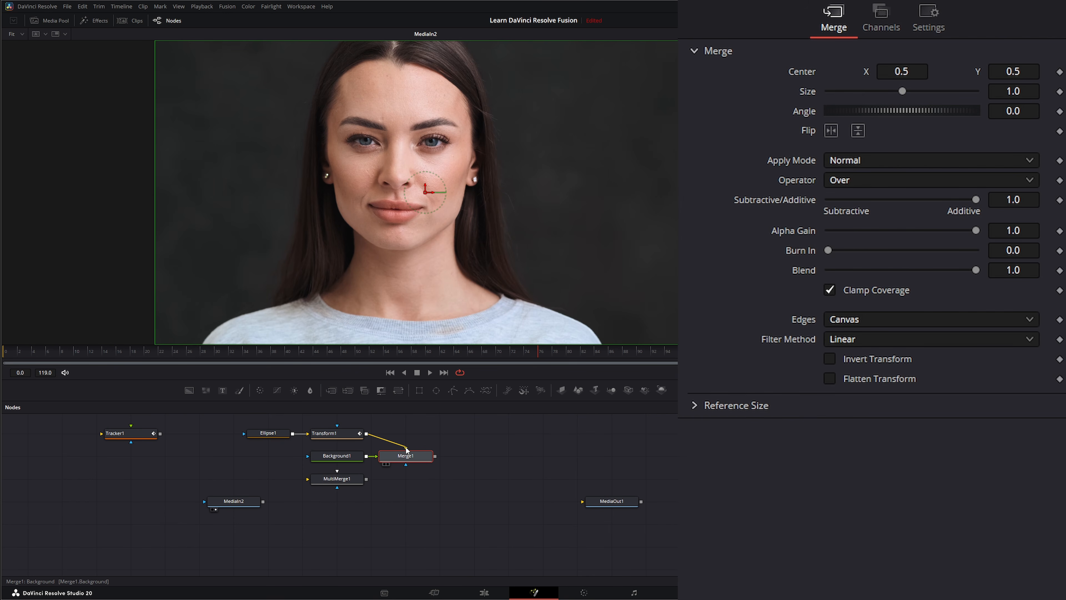
key("Delete")
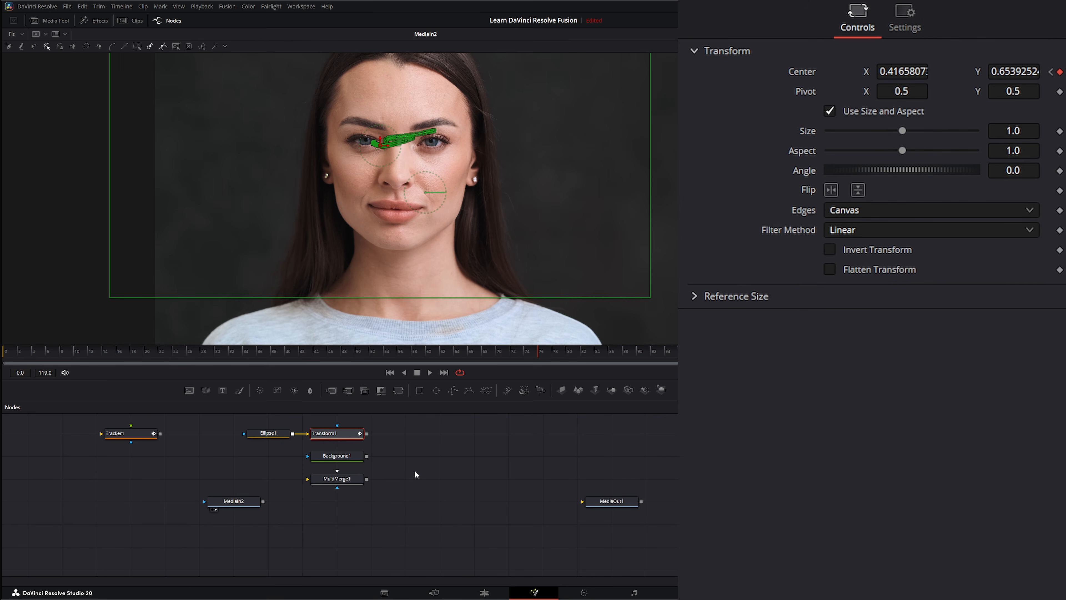
left_click_drag(367, 434, 387, 242)
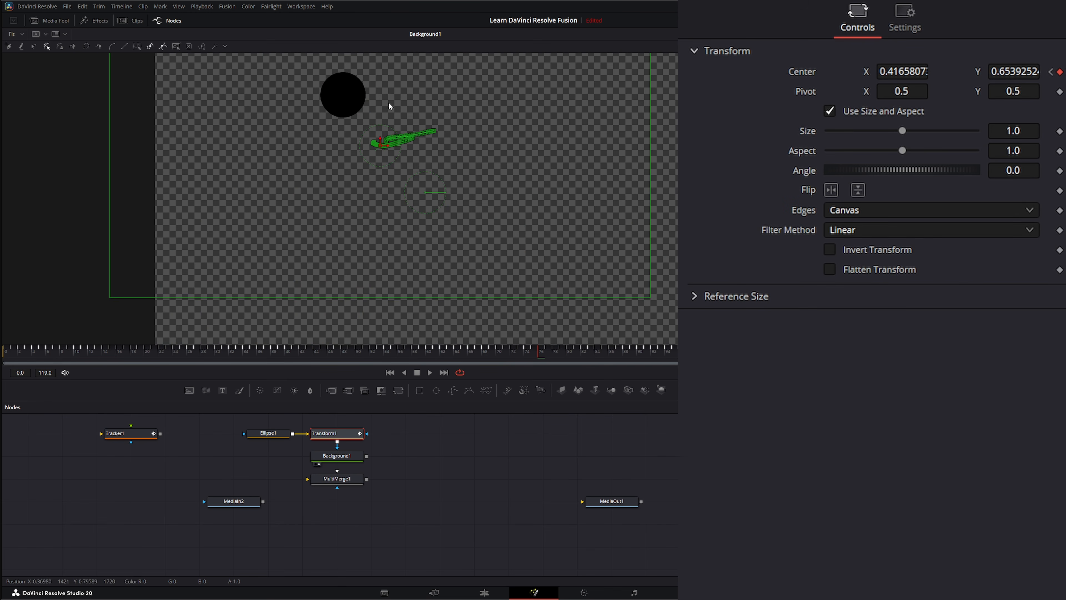
Step: Add a Merge node over MediaIn2 with Background1 feeding through MultiMerge1 as its foreground, then view and play the result
left_click_drag(332, 482, 401, 481)
left_click_drag(332, 390, 406, 508)
left_click_drag(263, 501, 377, 502)
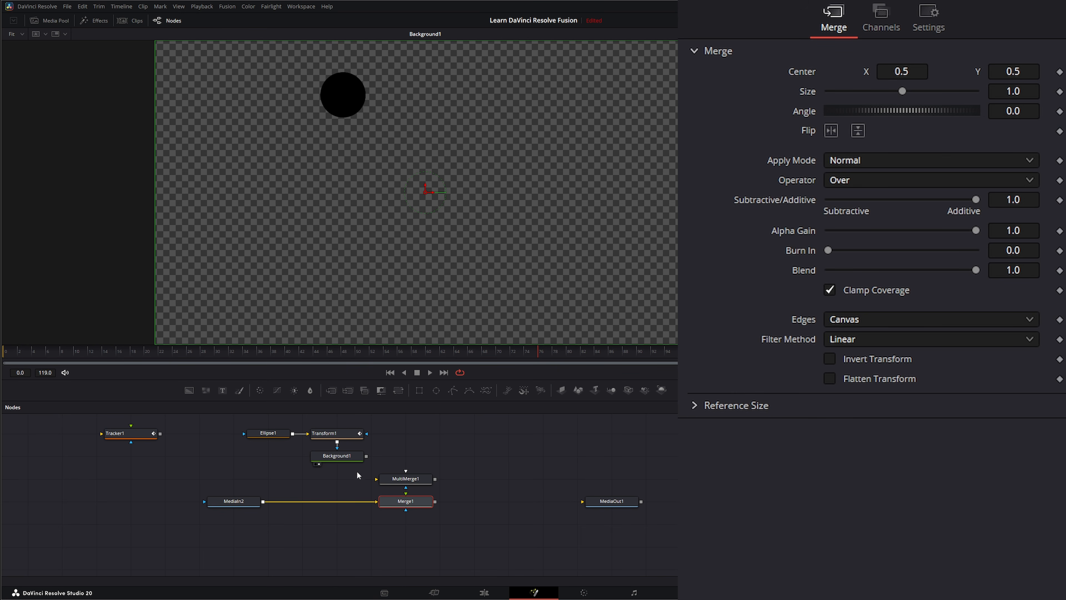
left_click_drag(366, 456, 426, 198)
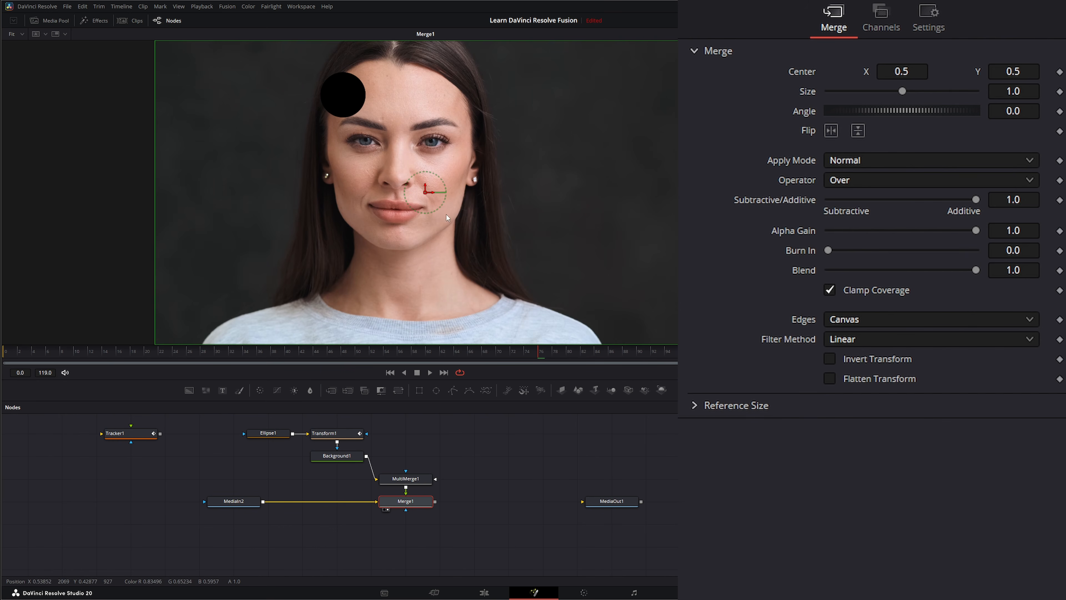
left_click(431, 373)
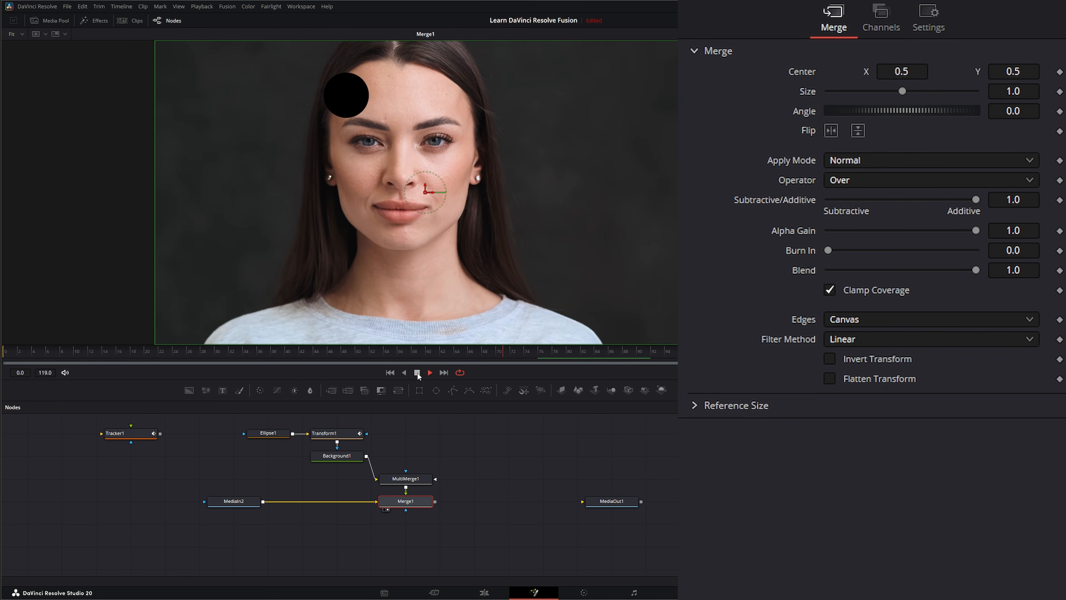
left_click(417, 373)
Step: Move Ellipse1 over the image-left eye at the first frame, to about X 0.471, Y 0.505, and play back the tracking
left_click(390, 373)
left_click(278, 437)
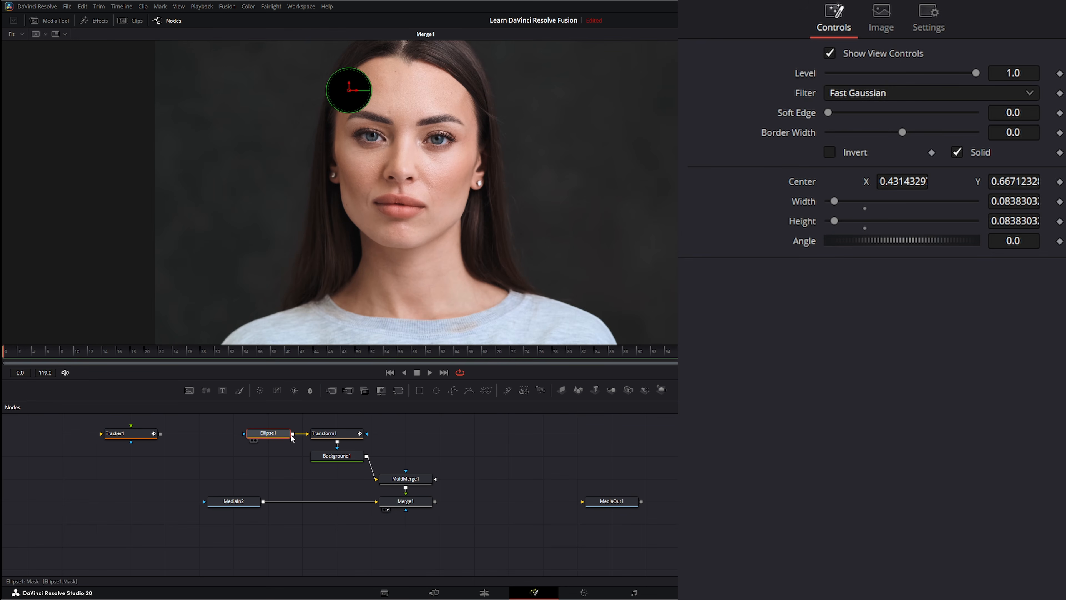
left_click_drag(351, 91, 372, 140)
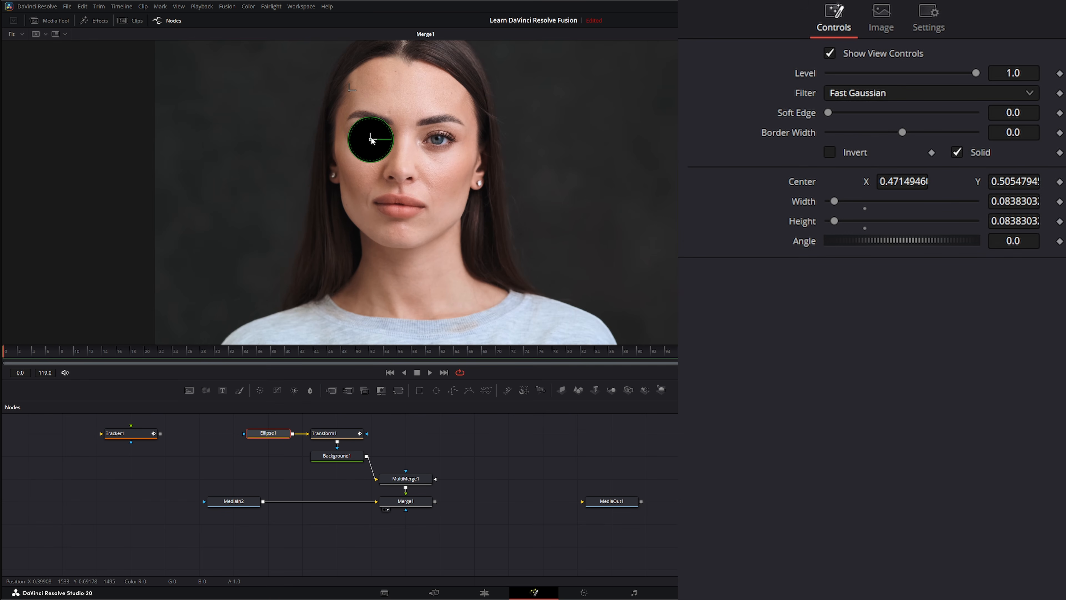
left_click(431, 372)
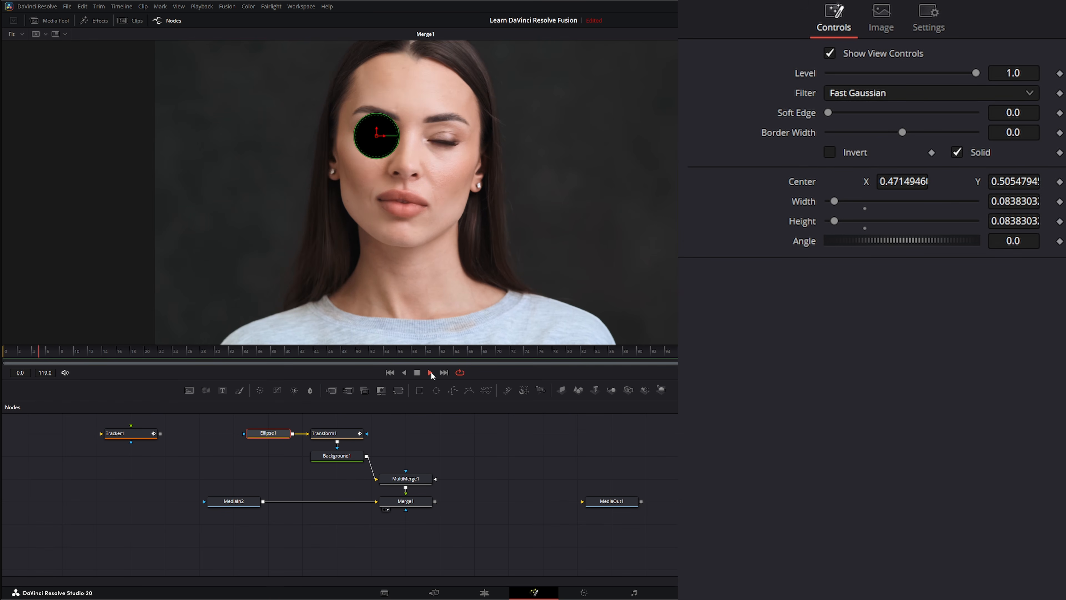
left_click(416, 372)
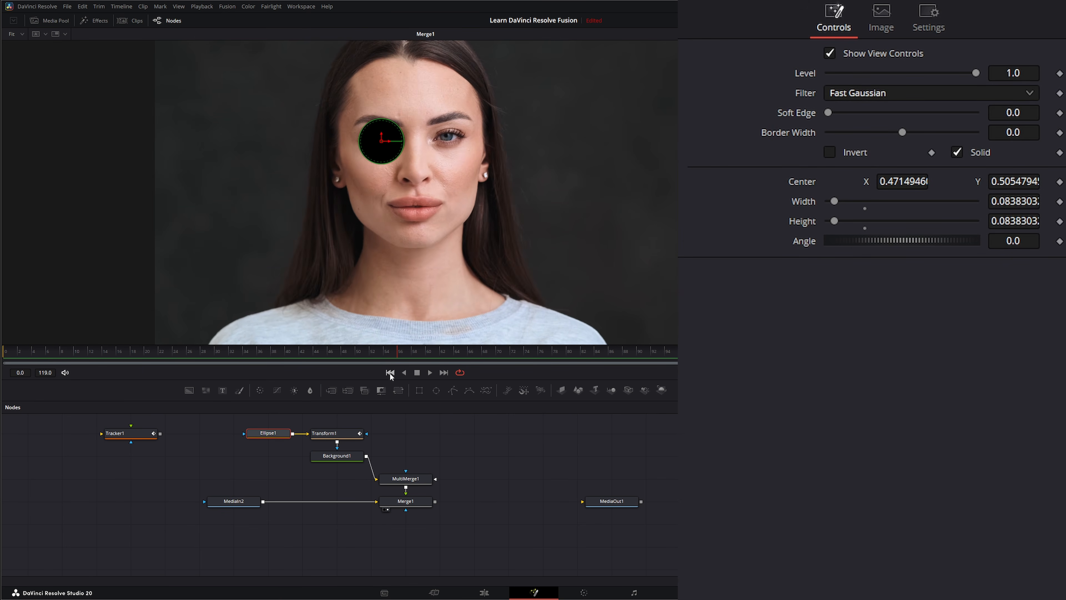
left_click(390, 373)
Step: Reshape Ellipse1 to about 0.105 wide and 0.079 high so it covers the eye, and play back the result
left_click_drag(393, 138, 349, 142)
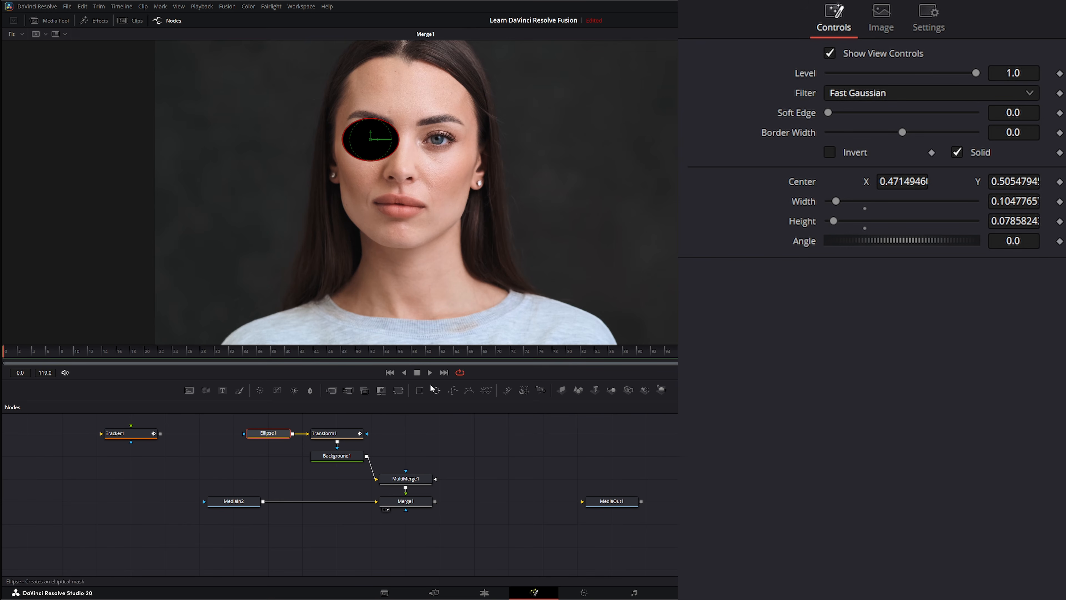
left_click(429, 372)
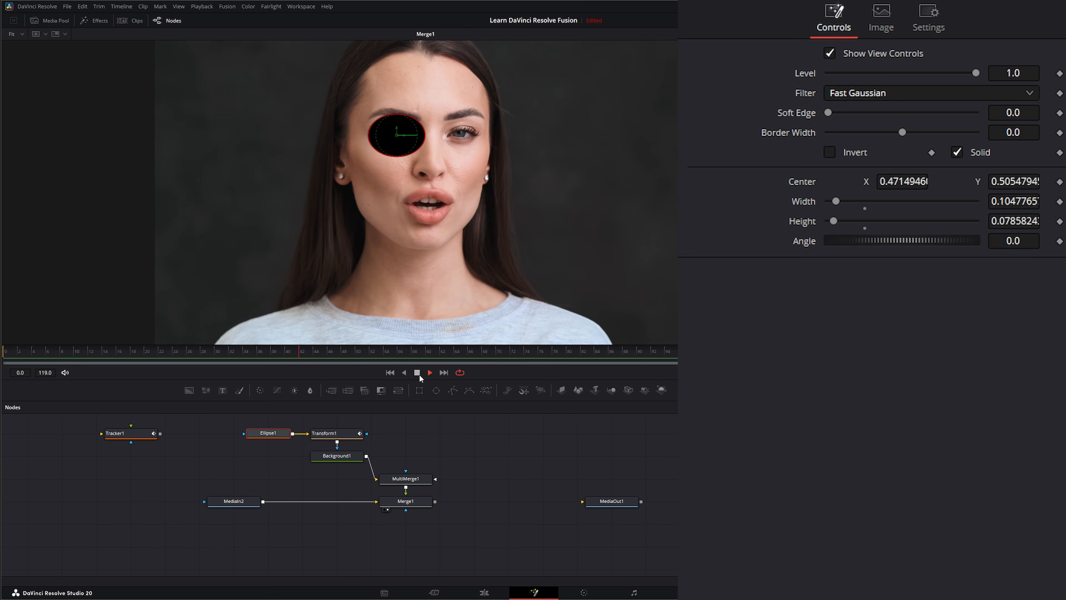
left_click(417, 373)
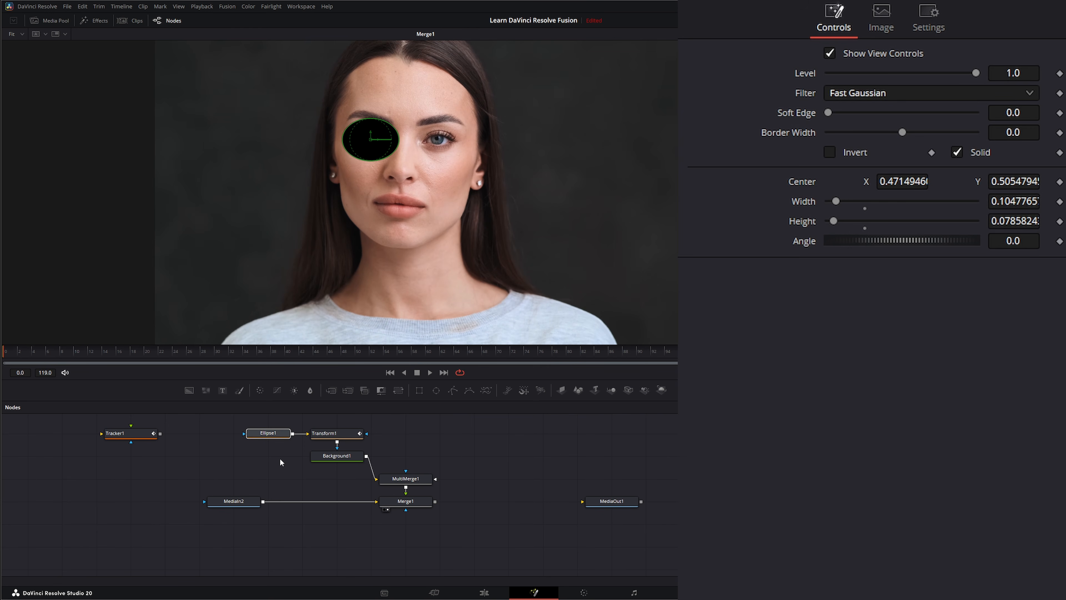
Step: Paste a copy of Ellipse1 and chain it through a new Transform and a new Background into MultiMerge1
key("ctrl+v")
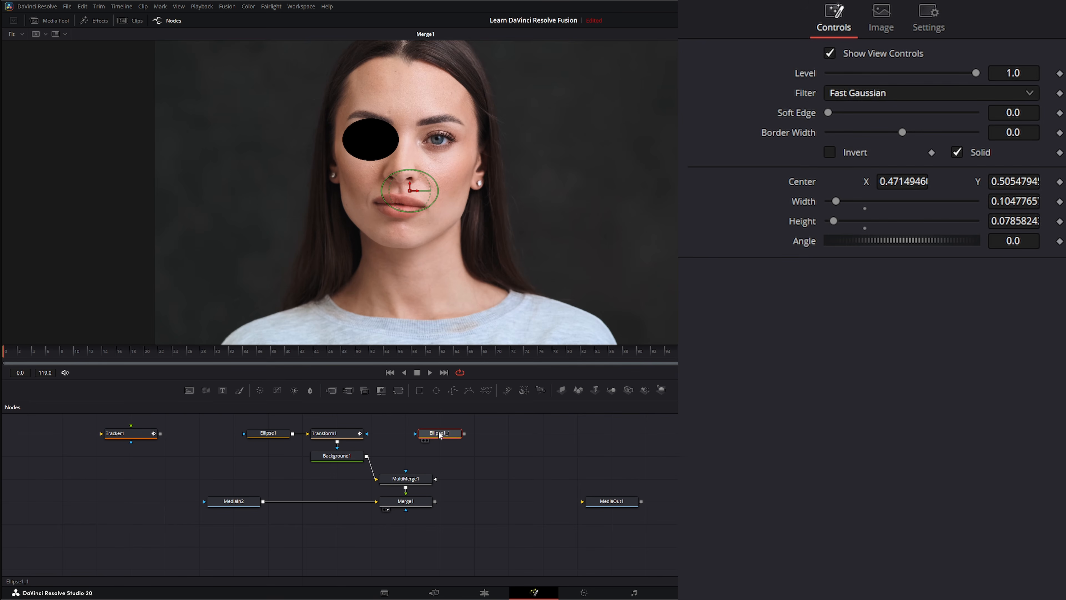
left_click_drag(437, 435, 414, 483)
left_click(399, 392)
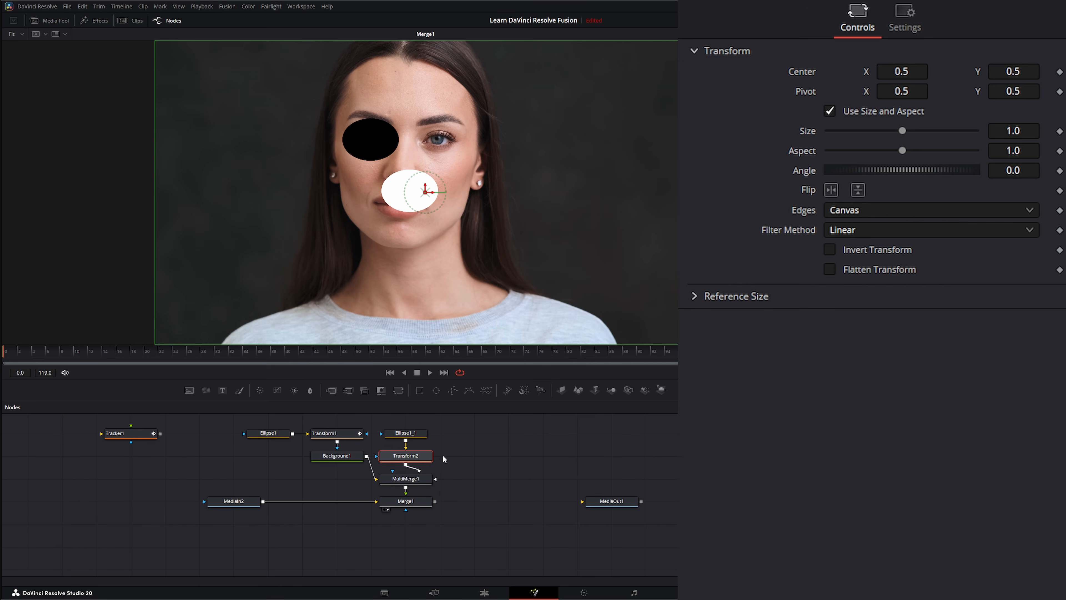
left_click_drag(414, 458, 431, 445)
left_click(419, 454)
left_click_drag(190, 390, 419, 477)
left_click_drag(482, 455, 448, 456)
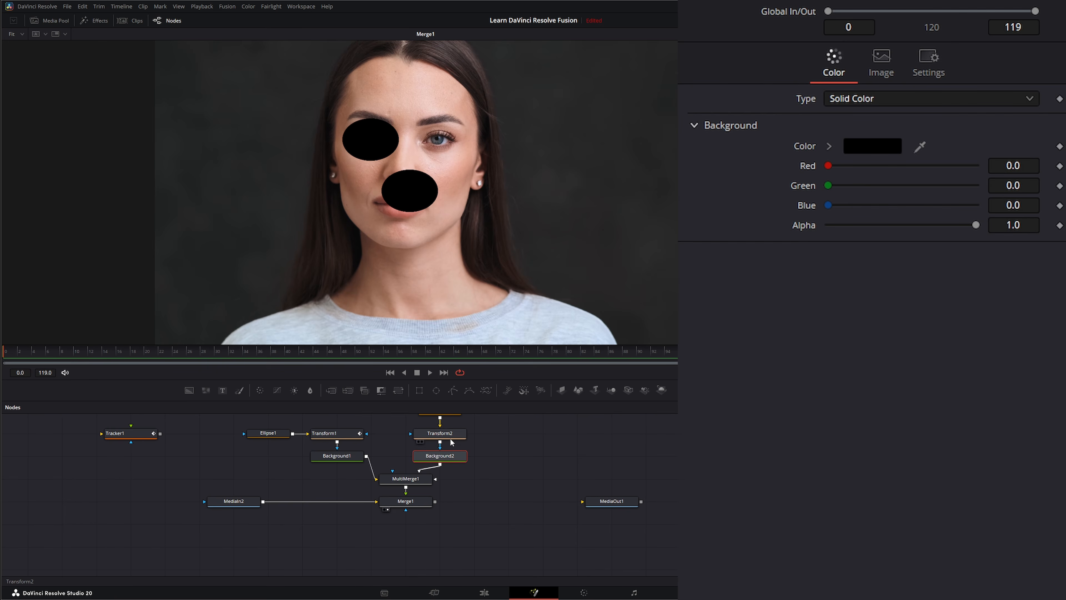
Step: Position the Ellipse1_1 mask over the image-right eye, at about X 0.526, Y 0.671
scroll(450, 442, "up", 3)
left_click(432, 448)
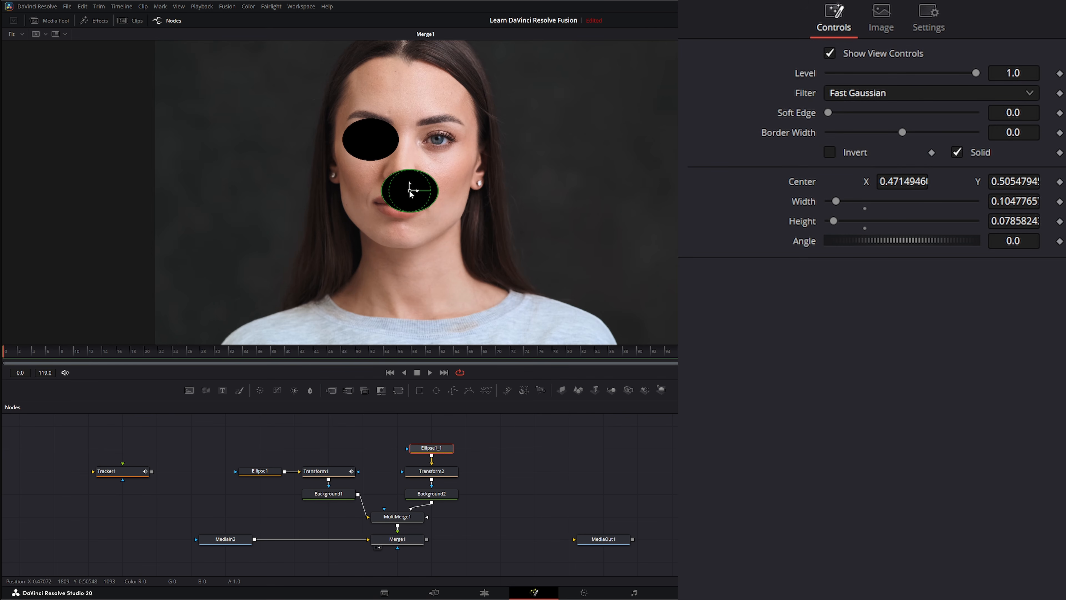
left_click_drag(411, 194, 439, 142)
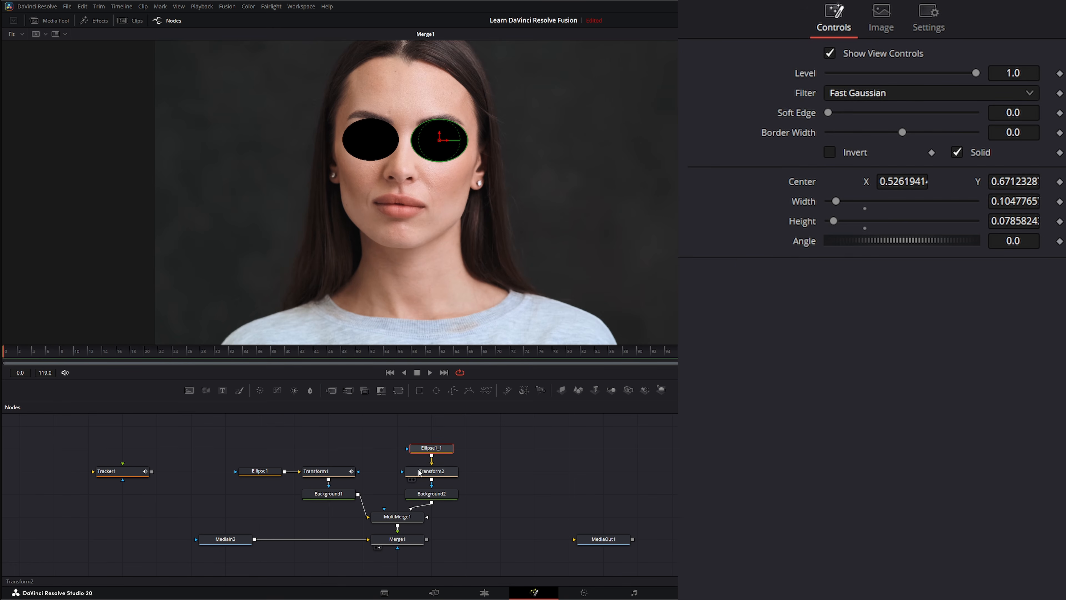
Step: Connect Transform2's Center to Tracker1Eye_RPath
left_click(432, 494)
left_click(438, 472)
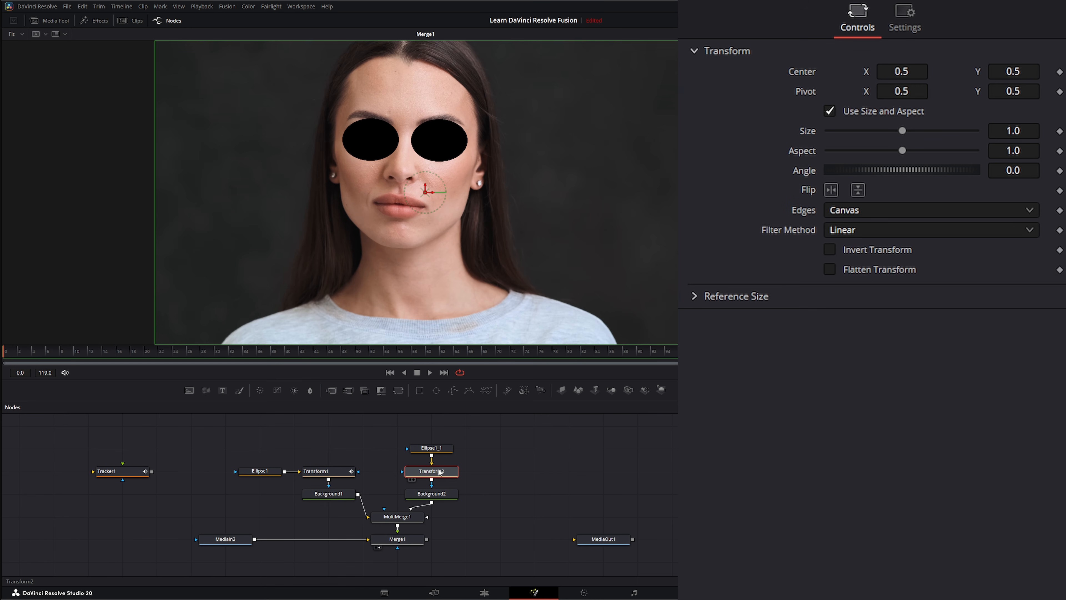
right_click(811, 73)
mouse_move(859, 140)
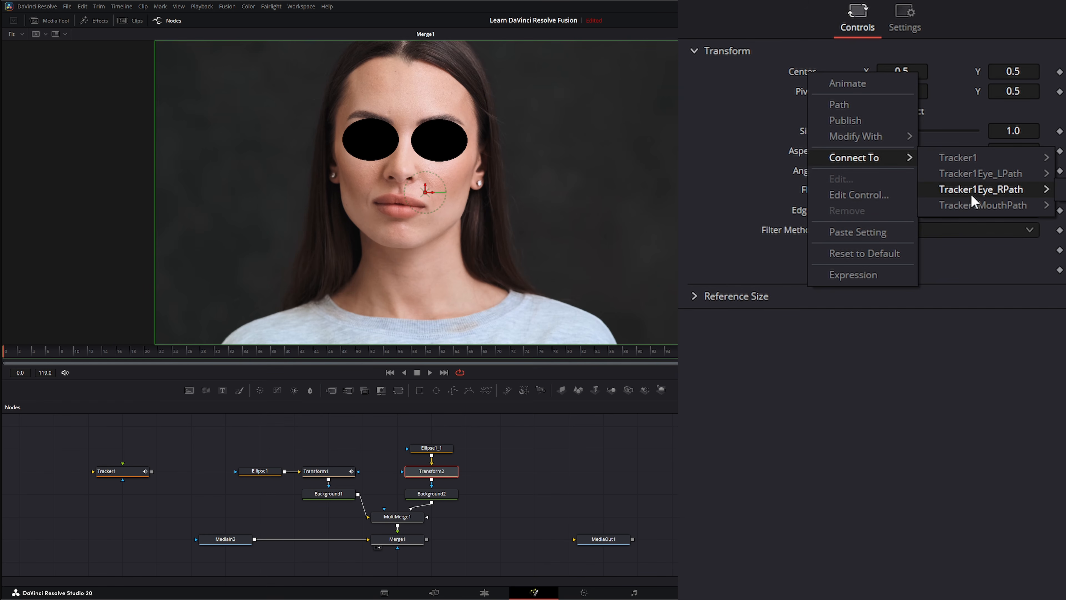
left_click(1062, 190)
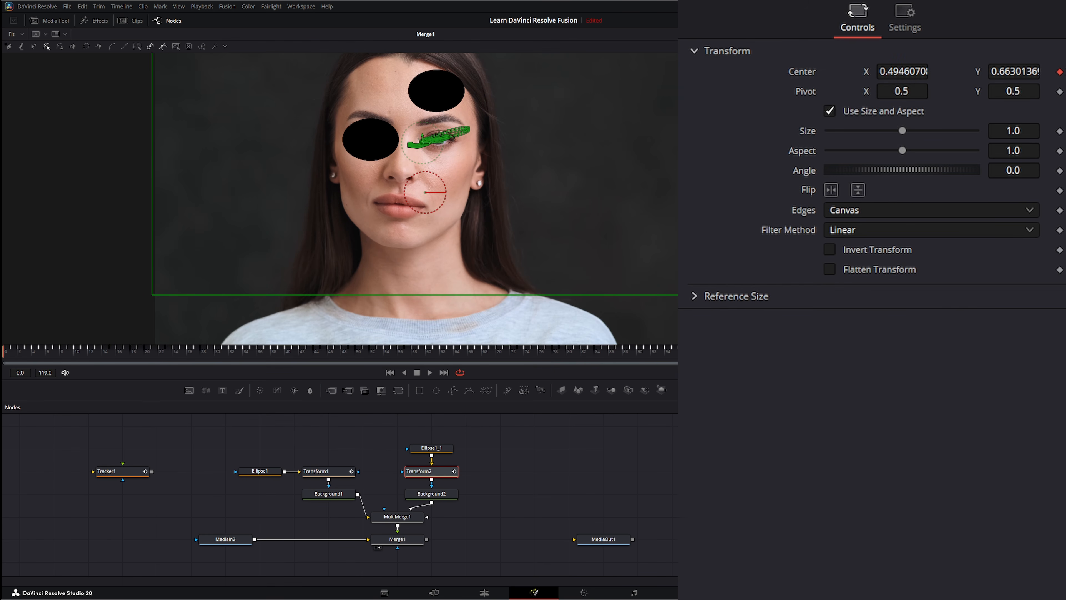
Step: Move Ellipse1_1 back onto the image-right eye, to about X 0.534, Y 0.510, play the clip, and return to the first frame
left_click(433, 449)
left_click_drag(436, 91, 441, 141)
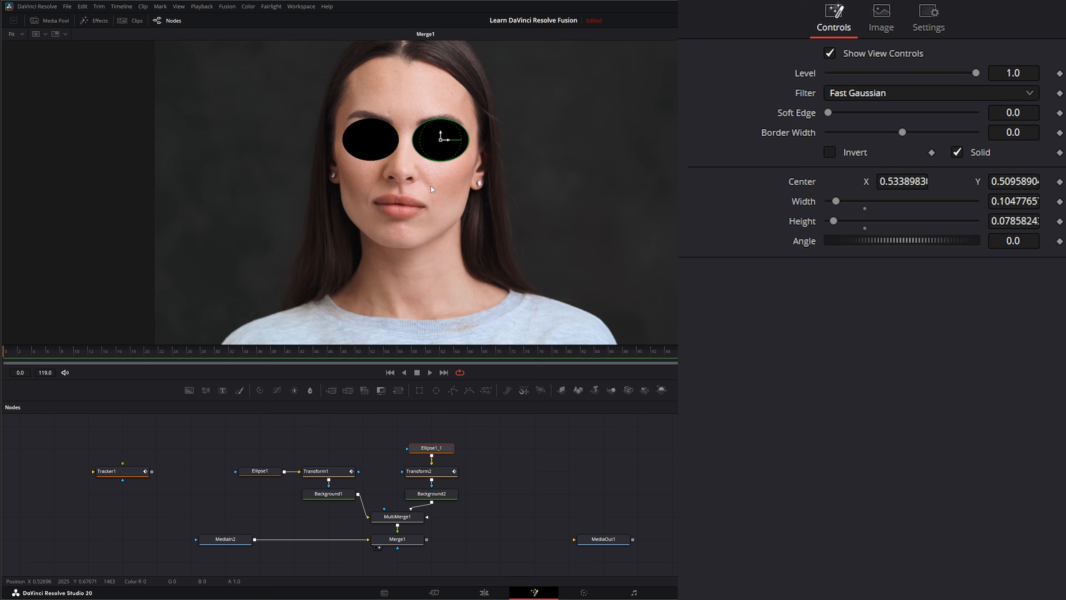
left_click(429, 372)
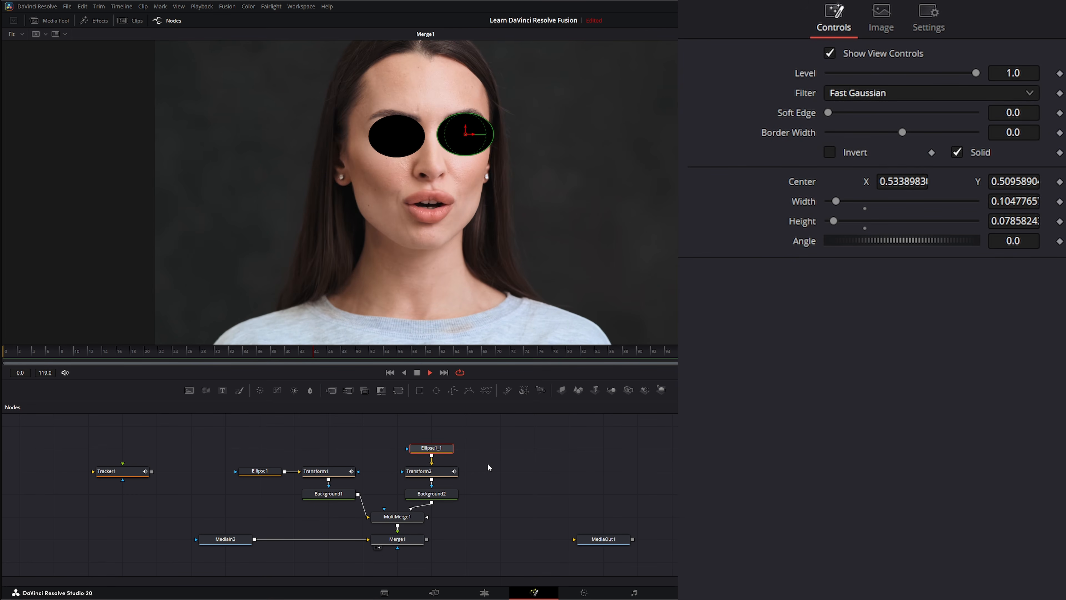
left_click(417, 372)
left_click(390, 372)
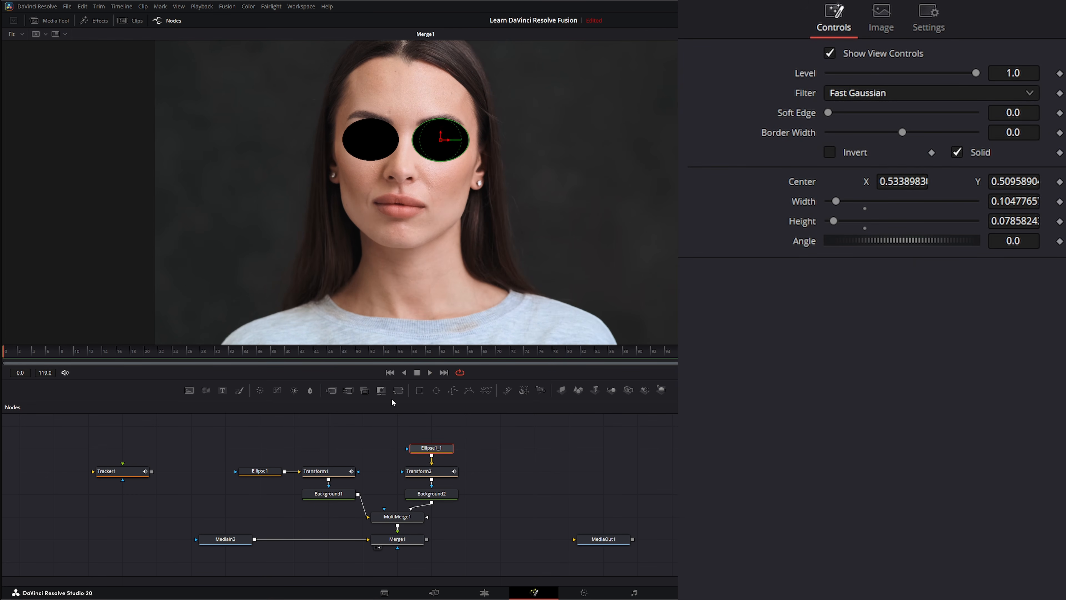
Step: Line up Ellipse1_1, Transform2 and Background2 vertically above MultiMerge1, and place Ellipse1 above Transform1
left_click_drag(464, 439, 412, 497)
left_click(412, 496)
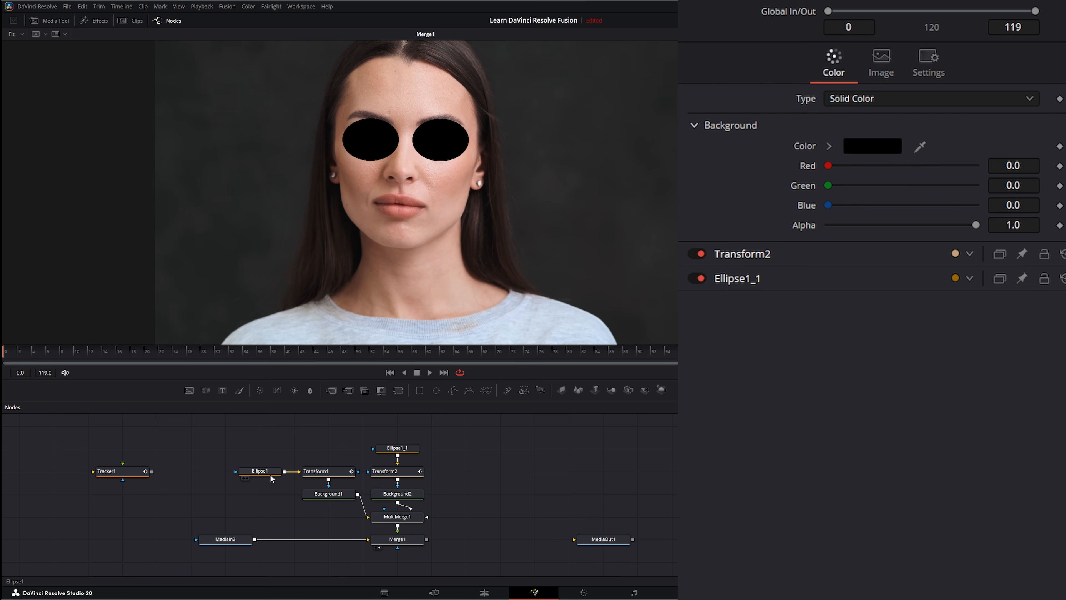
Step: Paste a copy of Ellipse1_1 beside the other two ellipses and add a Transform node below it, fed by the copy
left_click(397, 448)
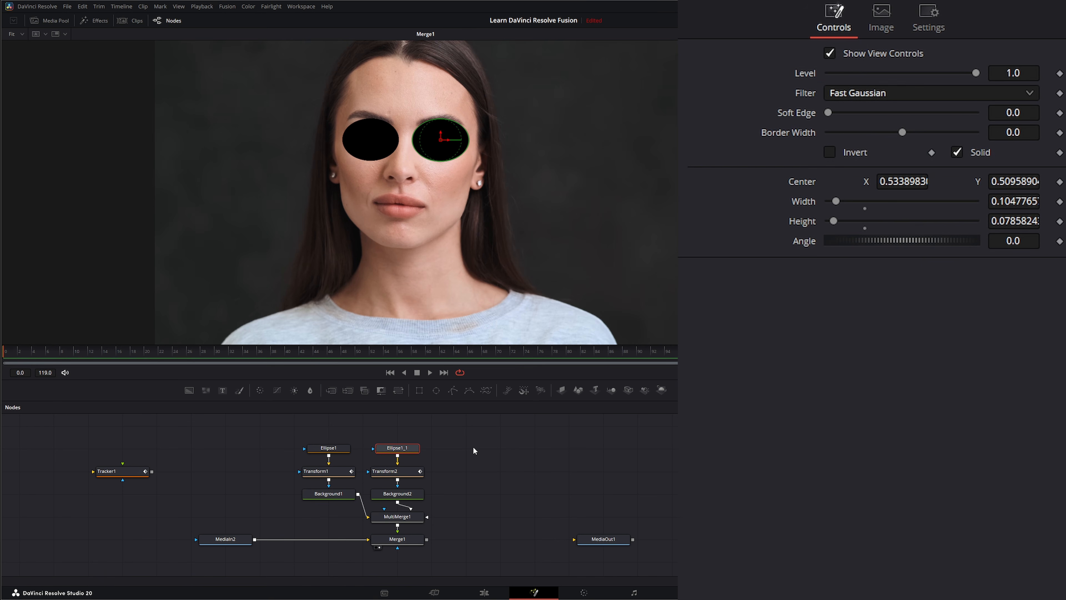
left_click(473, 448)
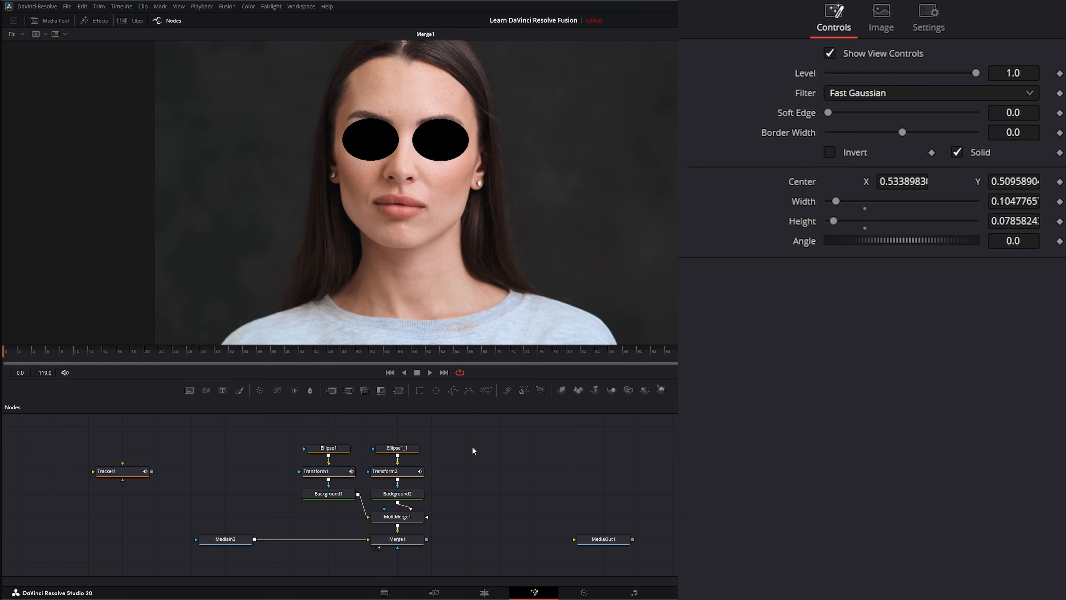
key("ctrl+v")
left_click(461, 473)
left_click_drag(398, 390, 466, 471)
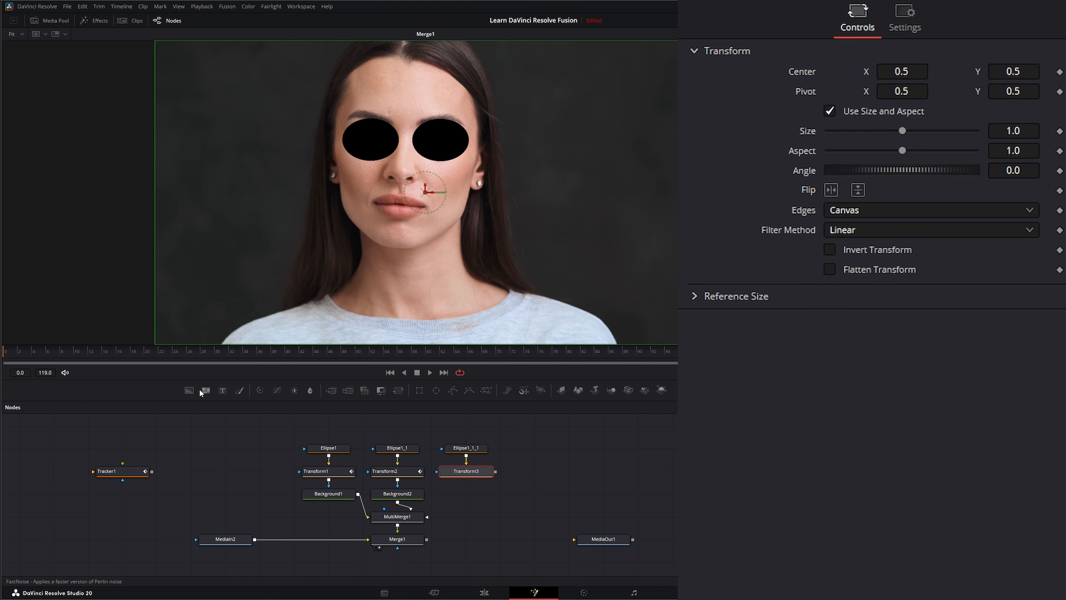
Step: Add a Background masked by Transform3 as a MultiMerge1 layer, and connect Transform3's Center to Tracker1MouthPath
left_click_drag(190, 390, 411, 516)
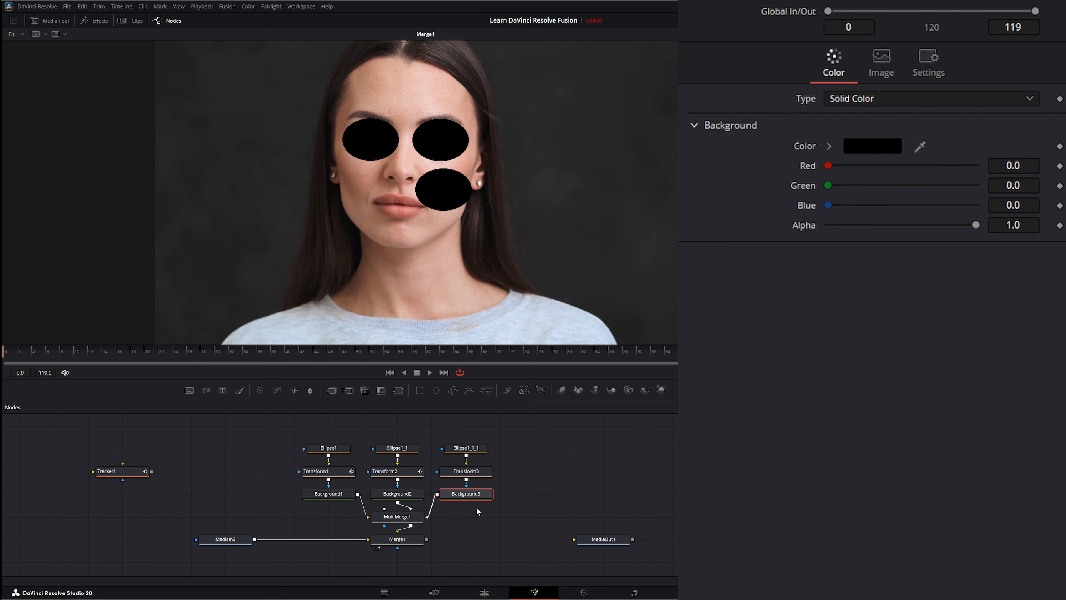
left_click(474, 472)
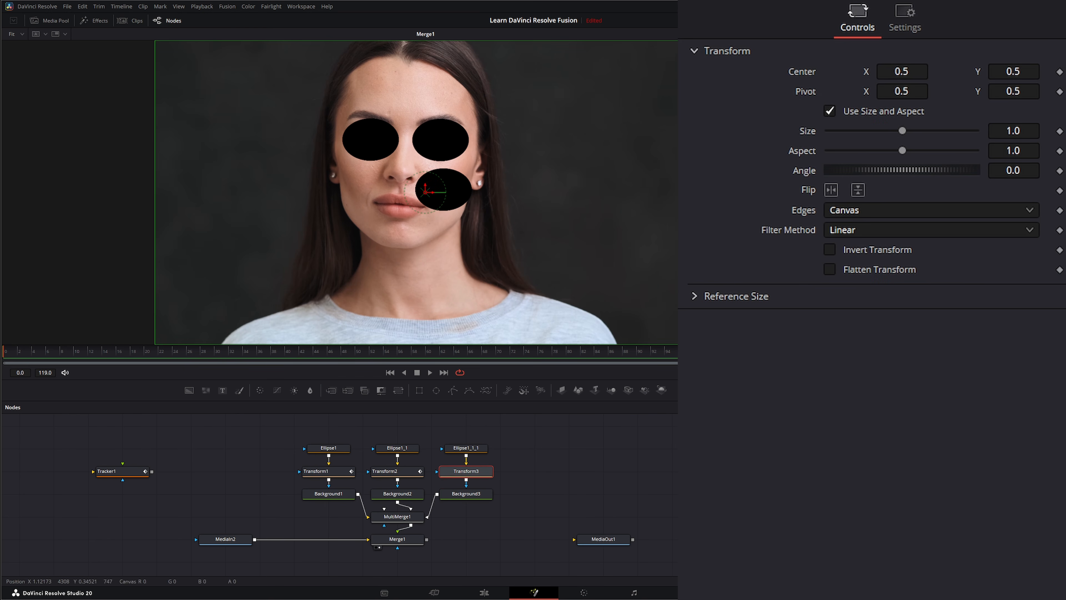
right_click(800, 75)
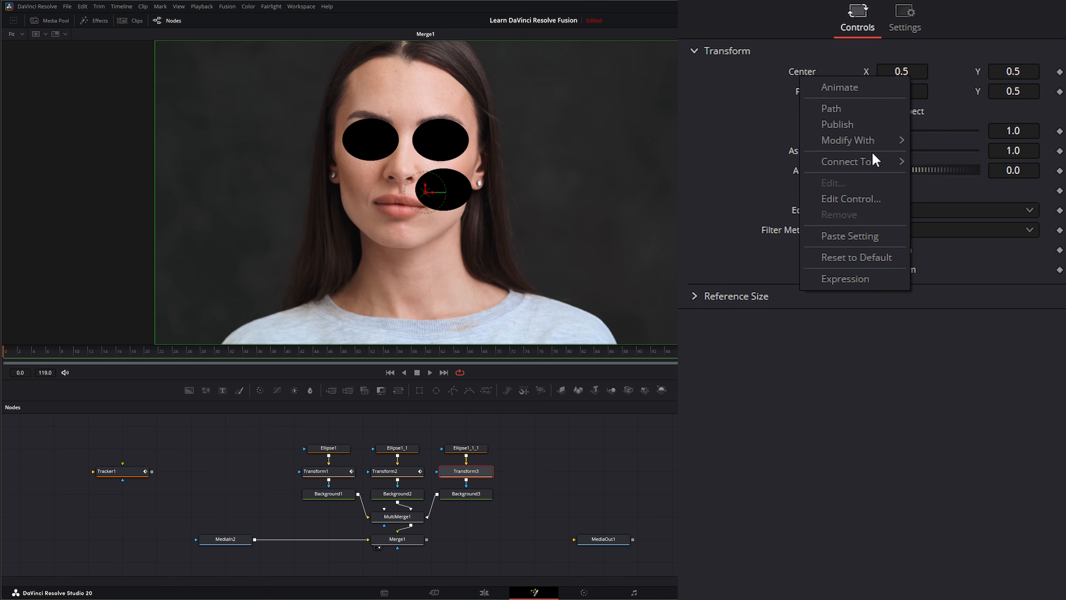
mouse_move(874, 160)
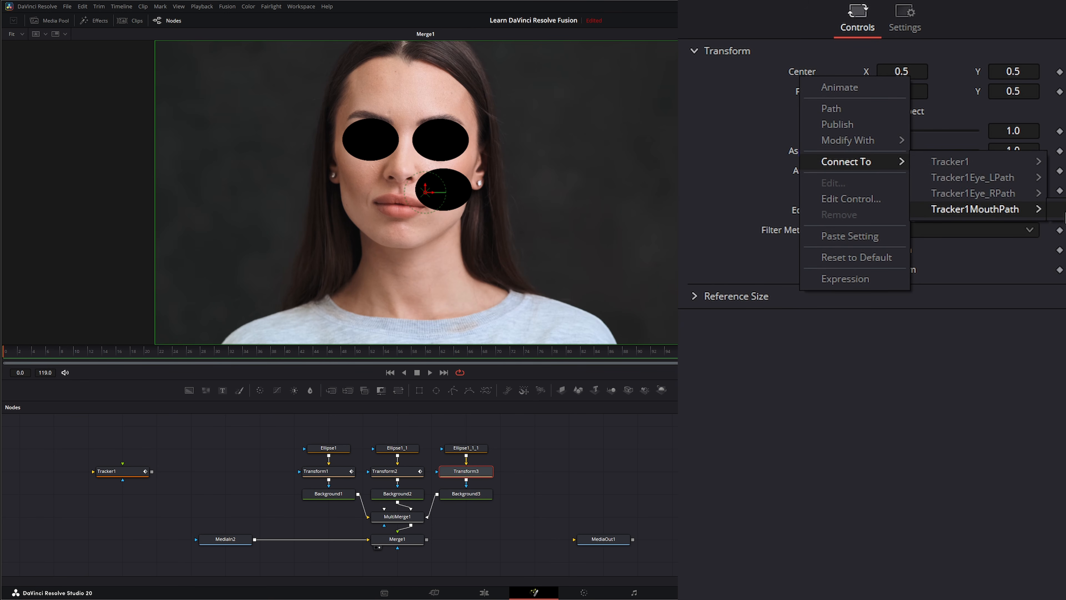
left_click(980, 210)
Step: Place Ellipse1_1_1 over the mouth at about X 0.502, Y 0.416, enlarged to about 0.131 by 0.100, and play the clip to check
left_click(466, 448)
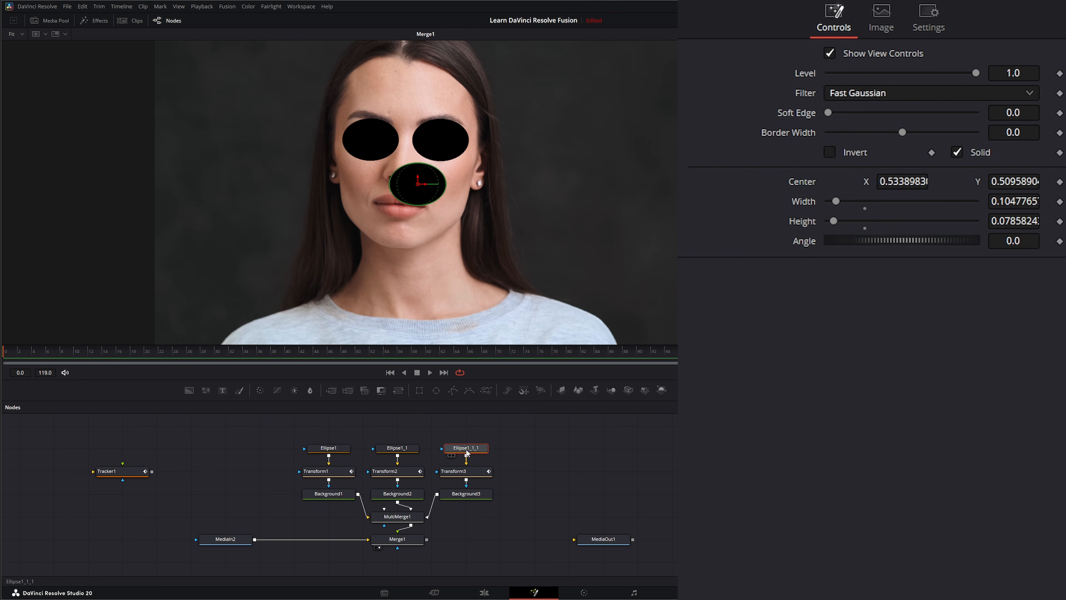
left_click_drag(419, 188, 400, 211)
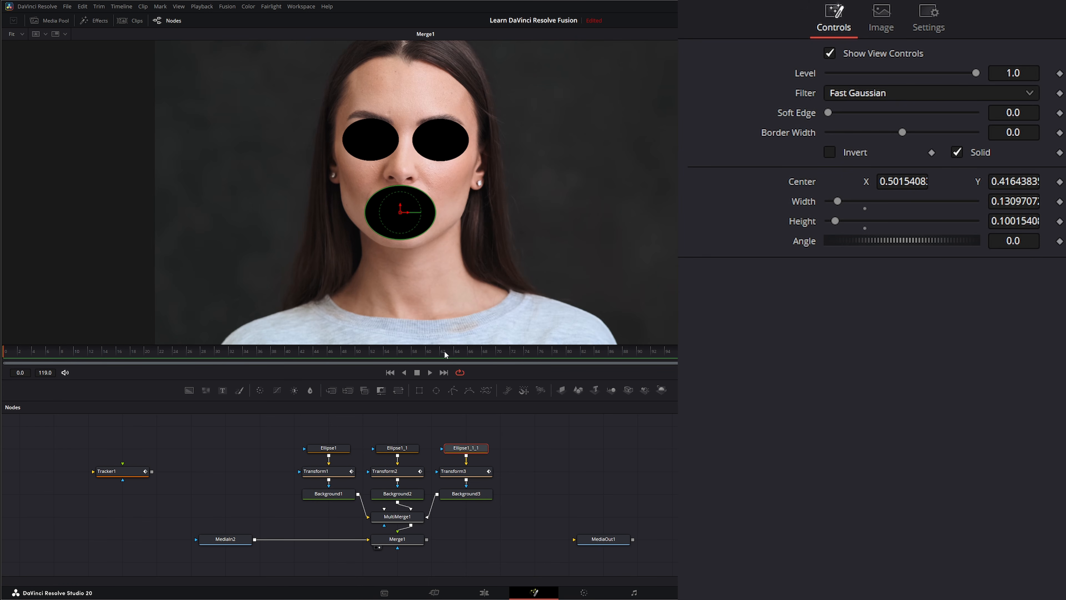
left_click(429, 372)
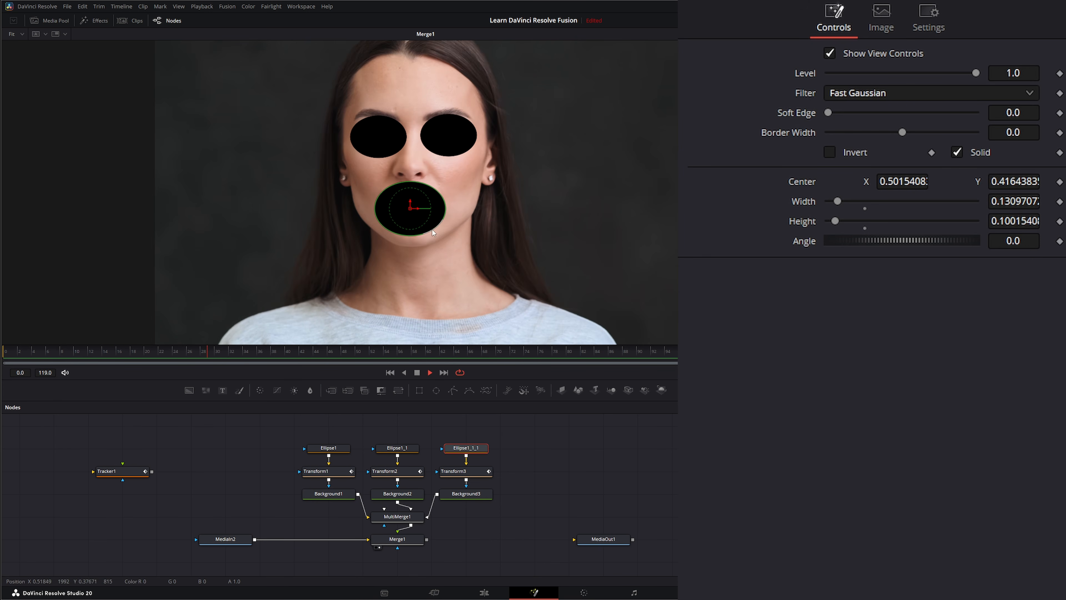
left_click(418, 372)
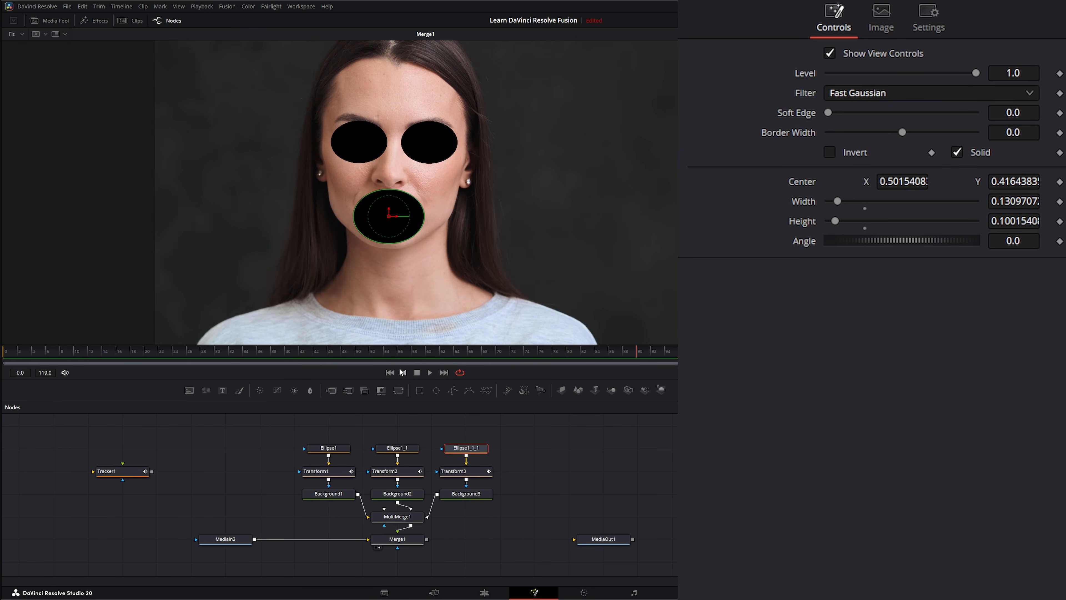
left_click(394, 372)
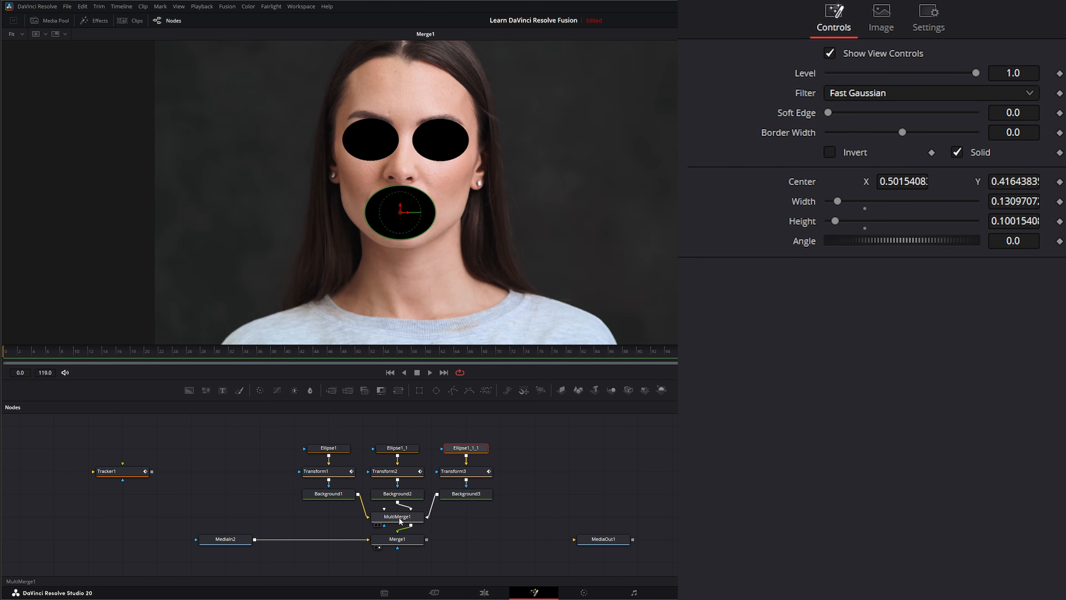
Step: View MultiMerge1's combined shapes and their alpha channel, and return the viewer to Merge1's colour output
left_click_drag(402, 518, 459, 272)
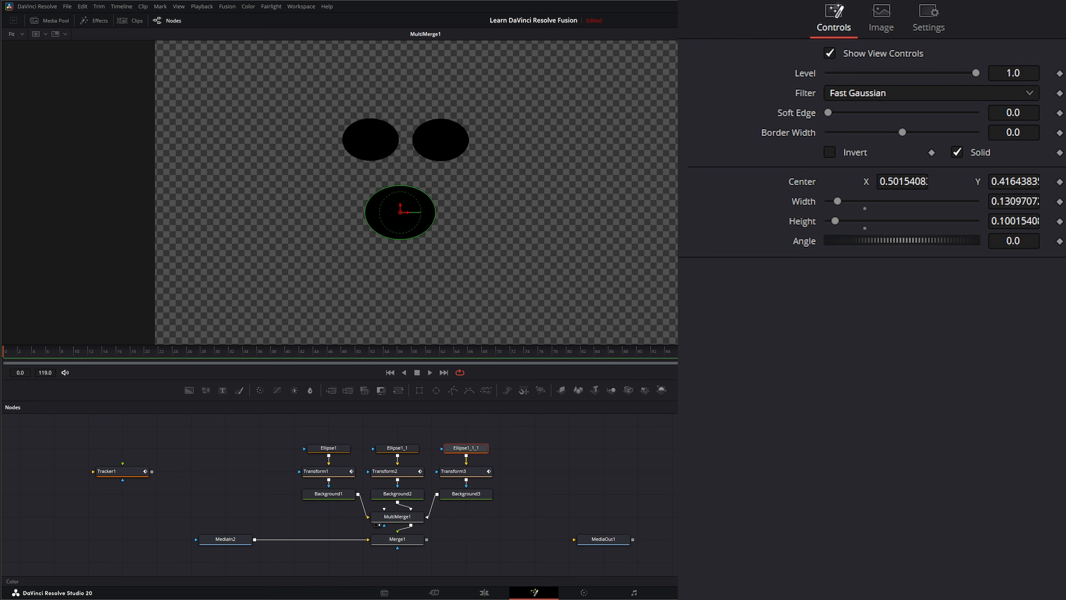
key("a")
left_click(398, 539)
key("1")
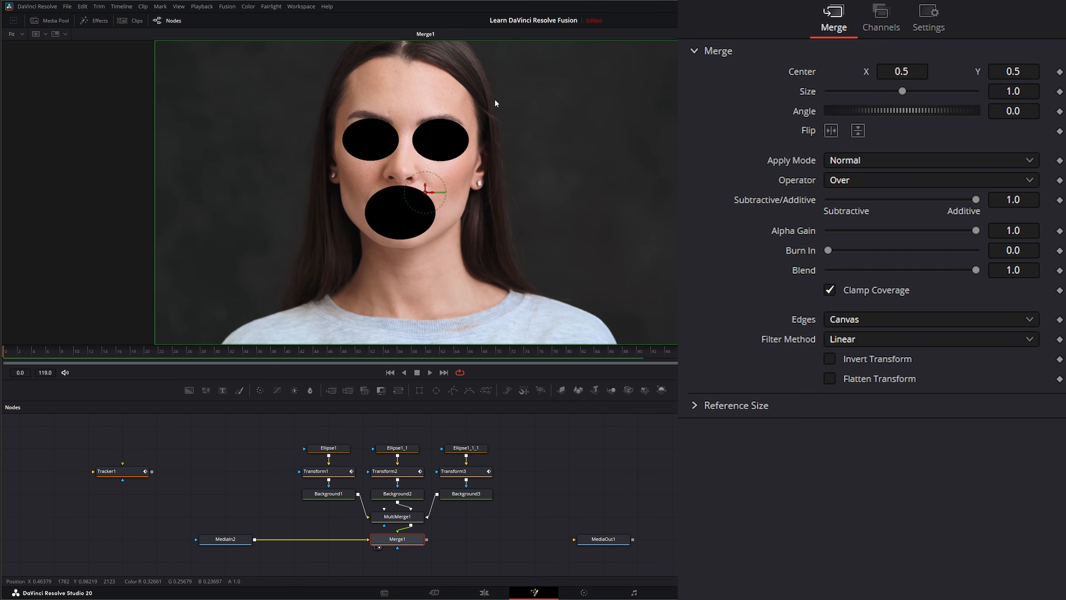
Step: Add a separate ellipse mask and fit it around the face, about 0.291 wide and 0.367 high, centred near X 0.461, Y 0.616
left_click(526, 445)
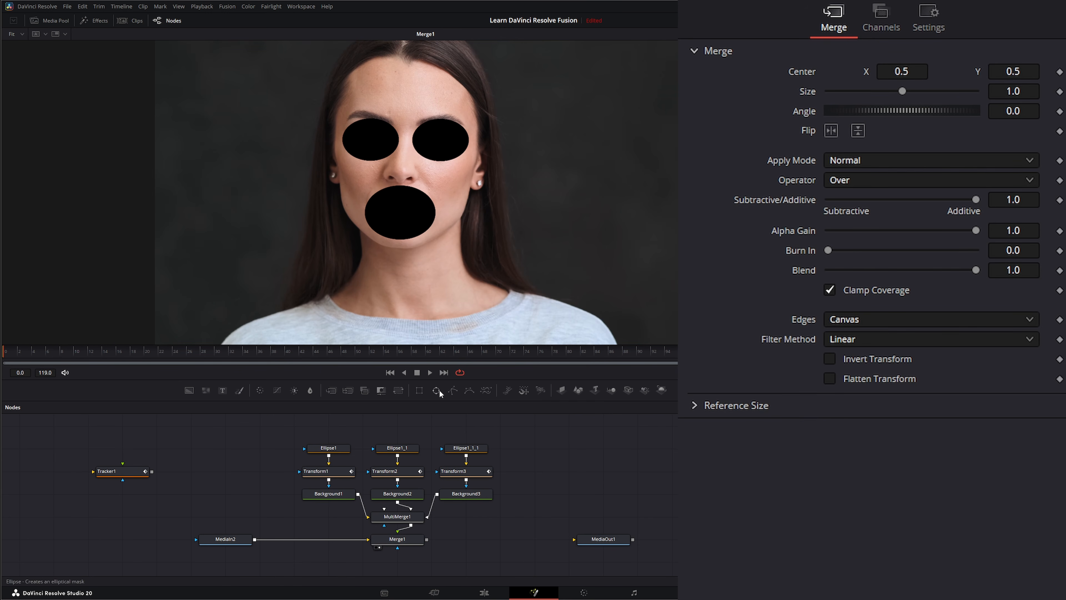
left_click_drag(537, 439, 537, 440)
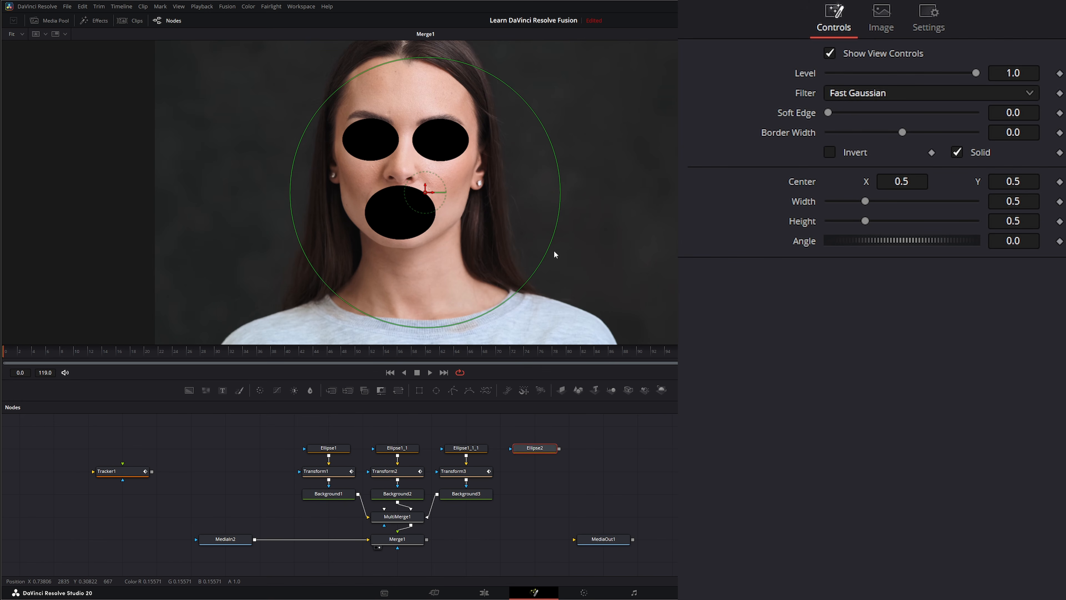
left_click_drag(562, 204, 517, 198)
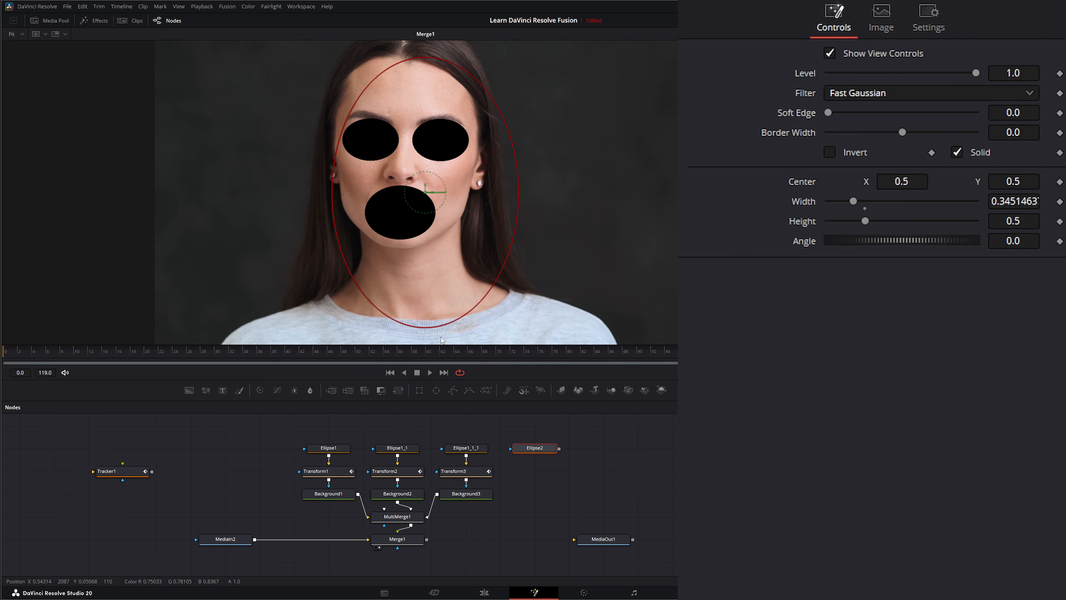
left_click_drag(437, 327, 437, 309)
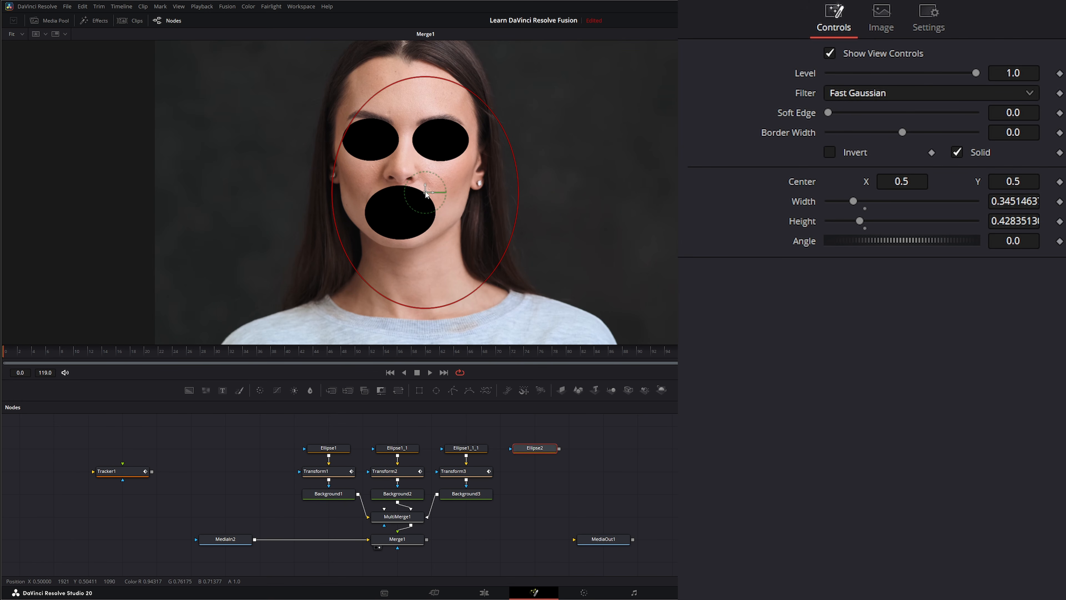
left_click_drag(426, 191, 410, 148)
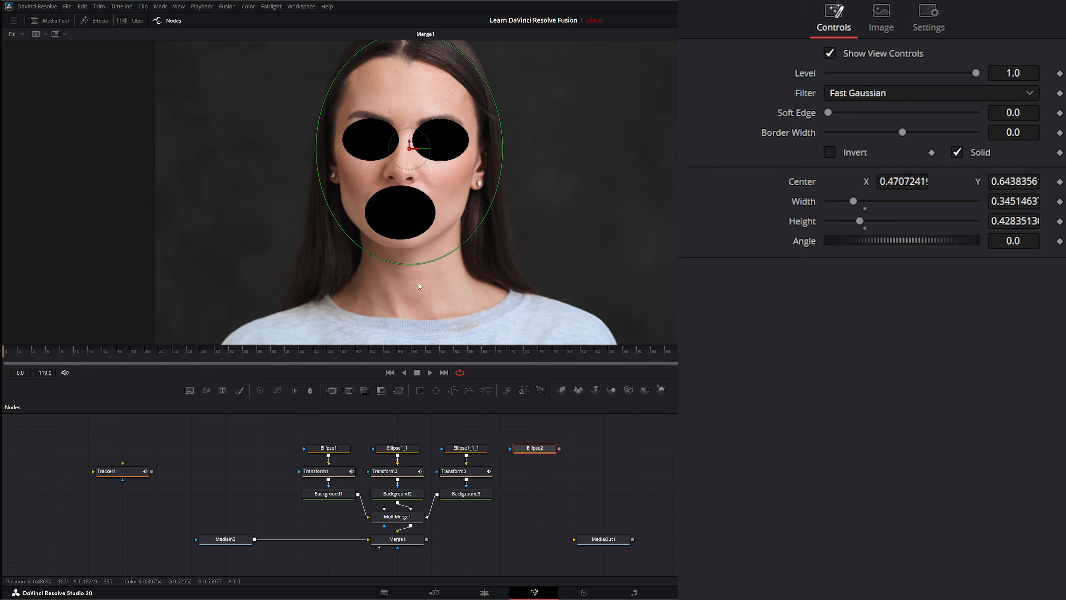
left_click_drag(422, 262, 420, 247)
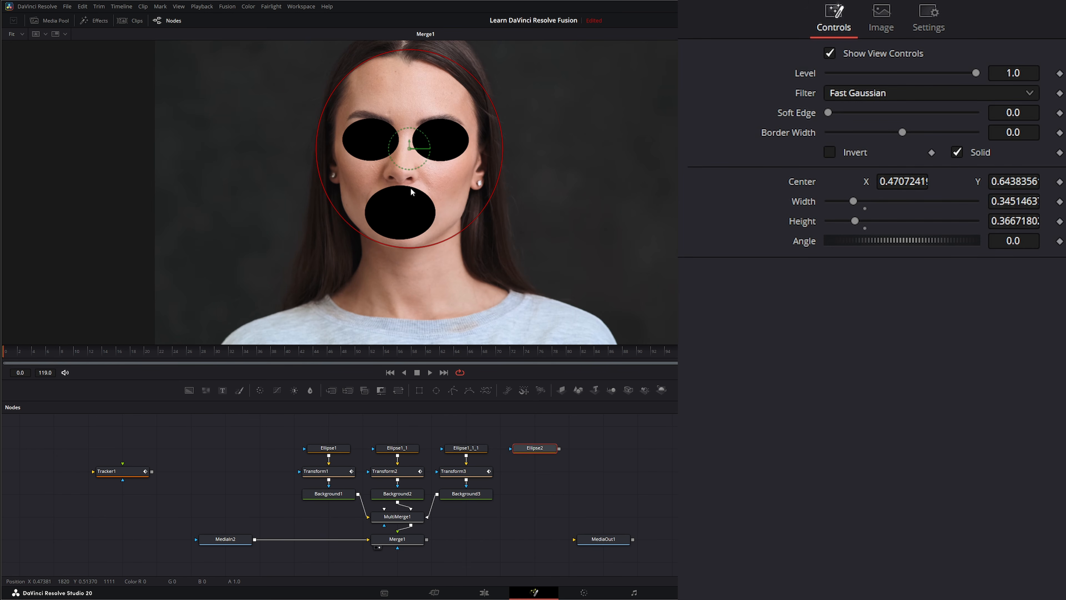
left_click_drag(409, 149, 408, 155)
left_click_drag(406, 155, 404, 155)
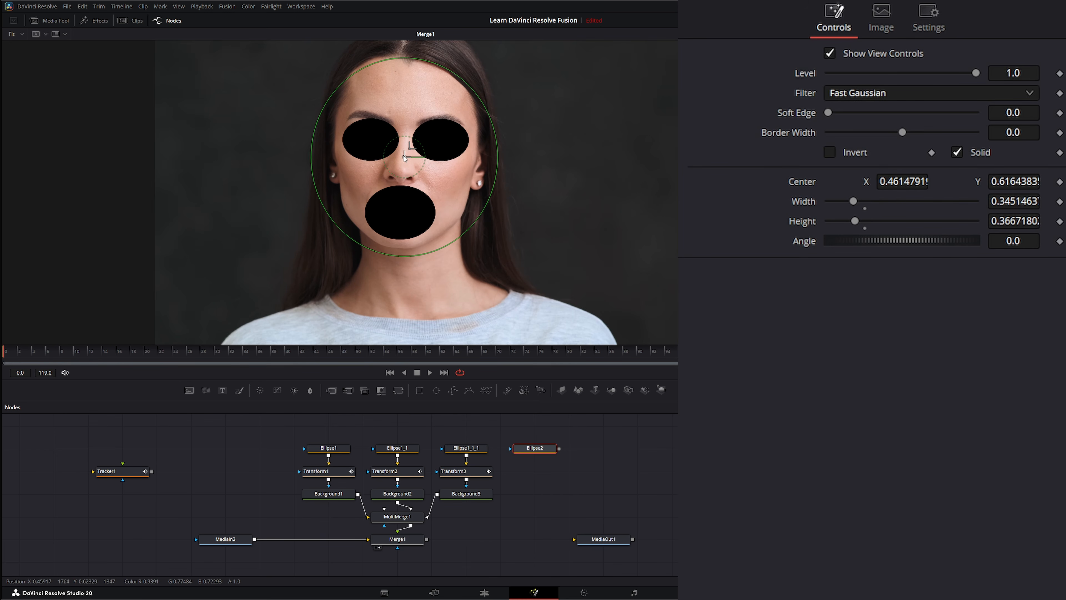
left_click_drag(312, 165, 325, 164)
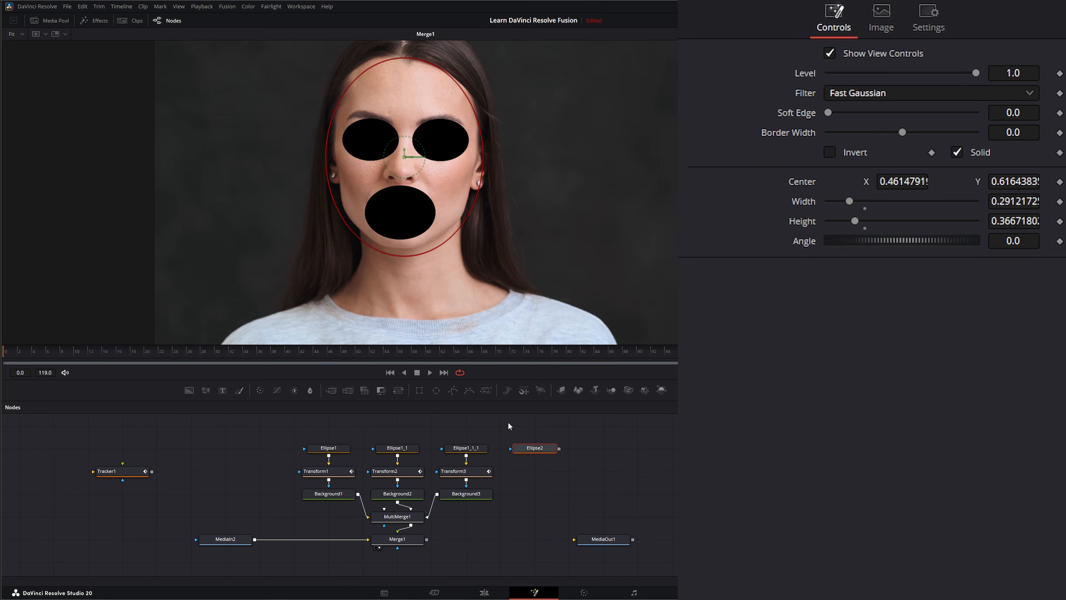
Step: Add a Transform fed by Ellipse2 and a Background masked by that Transform as another MultiMerge1 layer
left_click_drag(395, 388, 559, 471)
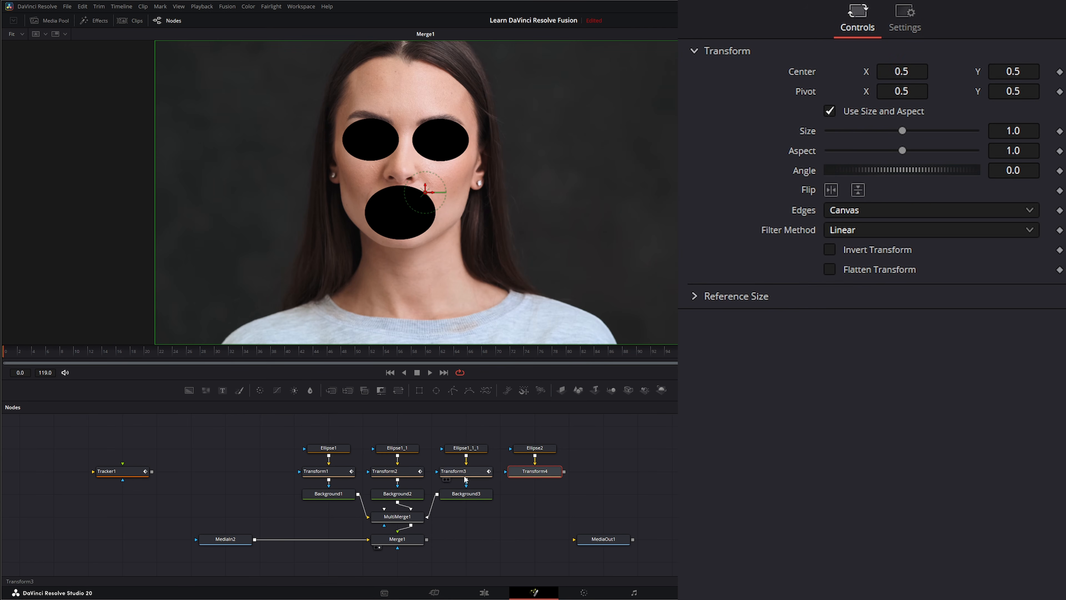
left_click_drag(190, 392, 399, 522)
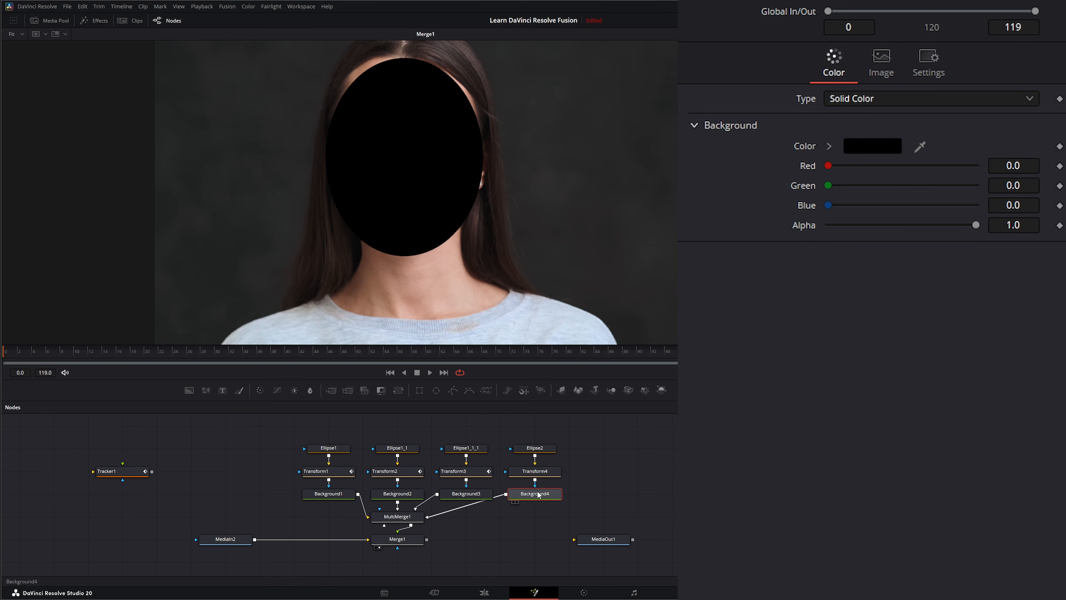
Step: Connect Transform4's Center to Tracker1MouthPath
left_click(533, 472)
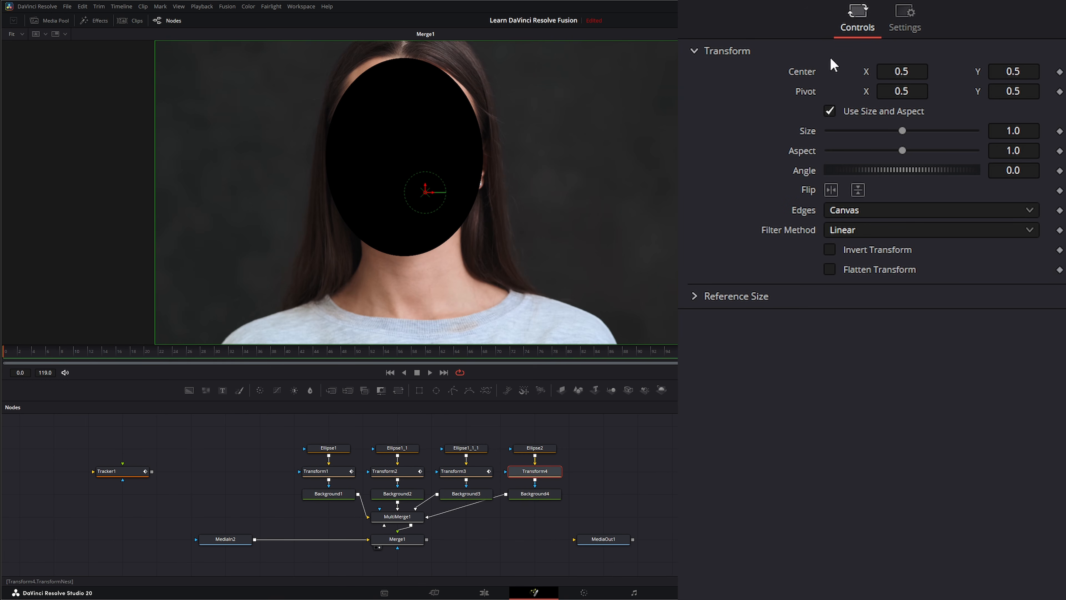
right_click(799, 67)
mouse_move(865, 155)
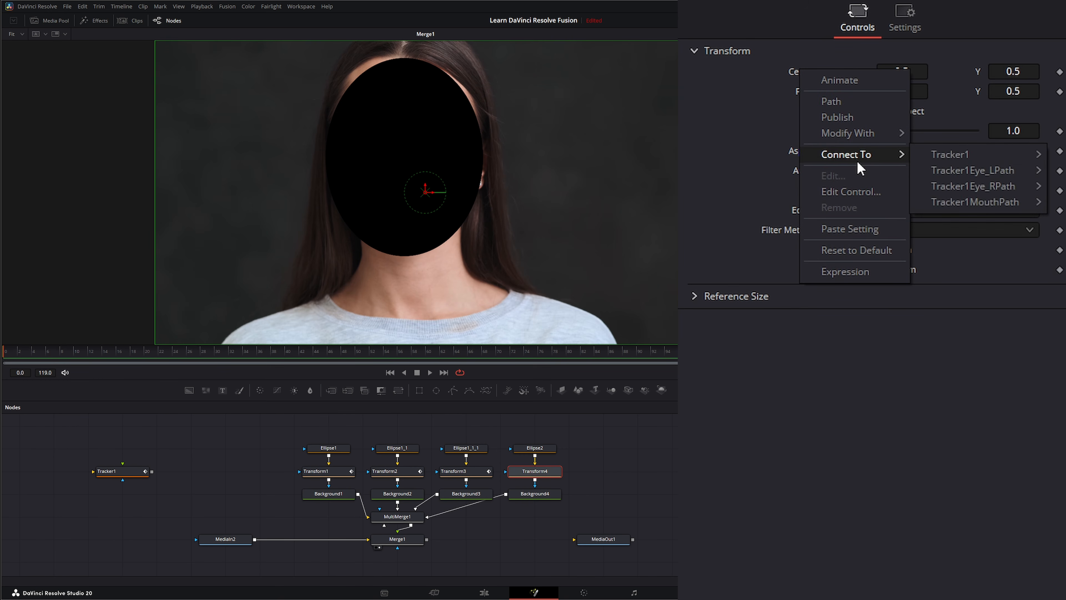
left_click(1062, 202)
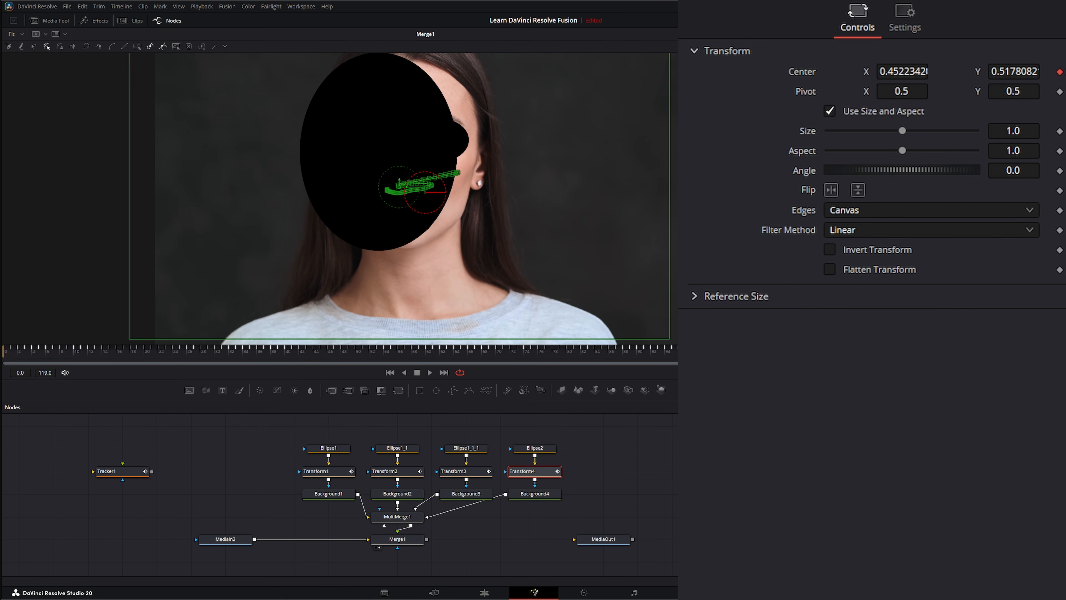
Step: Move Ellipse2 back over the face, to about X 0.509, Y 0.615, and invert the mask
left_click(536, 448)
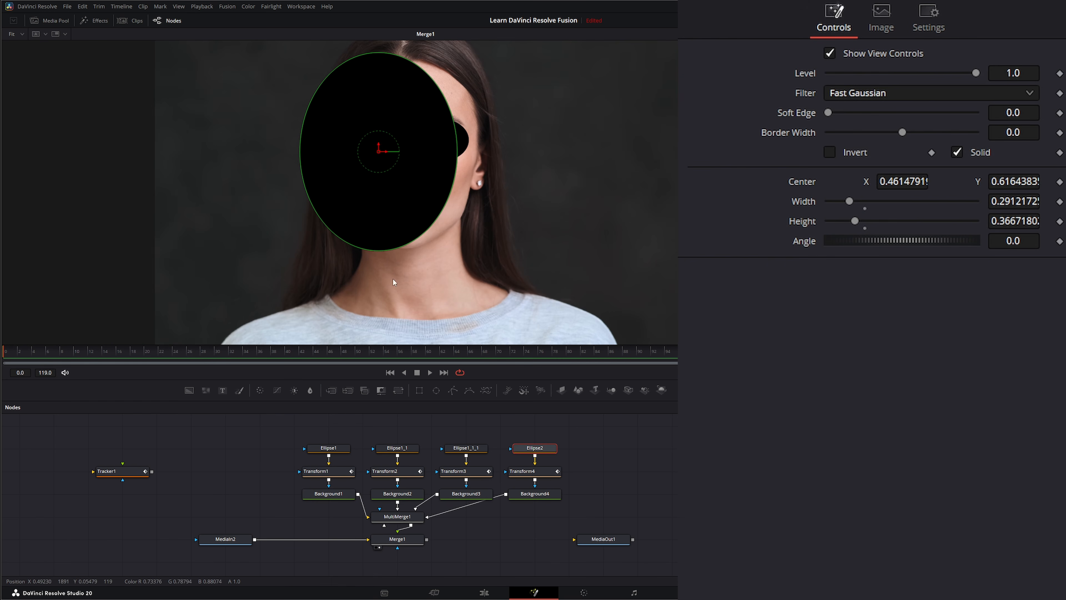
left_click_drag(379, 152, 403, 152)
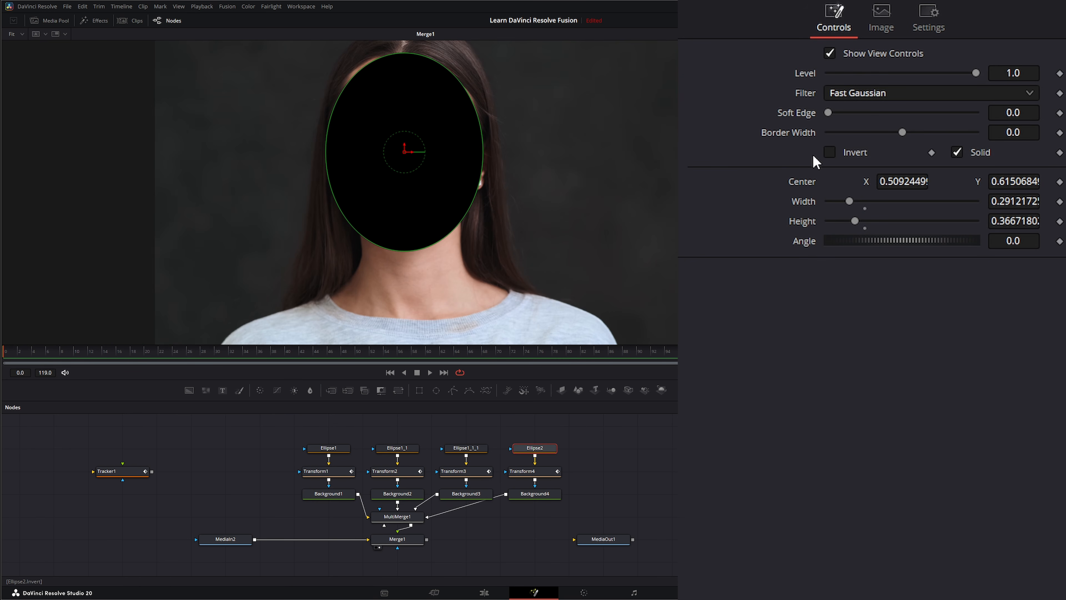
left_click(829, 152)
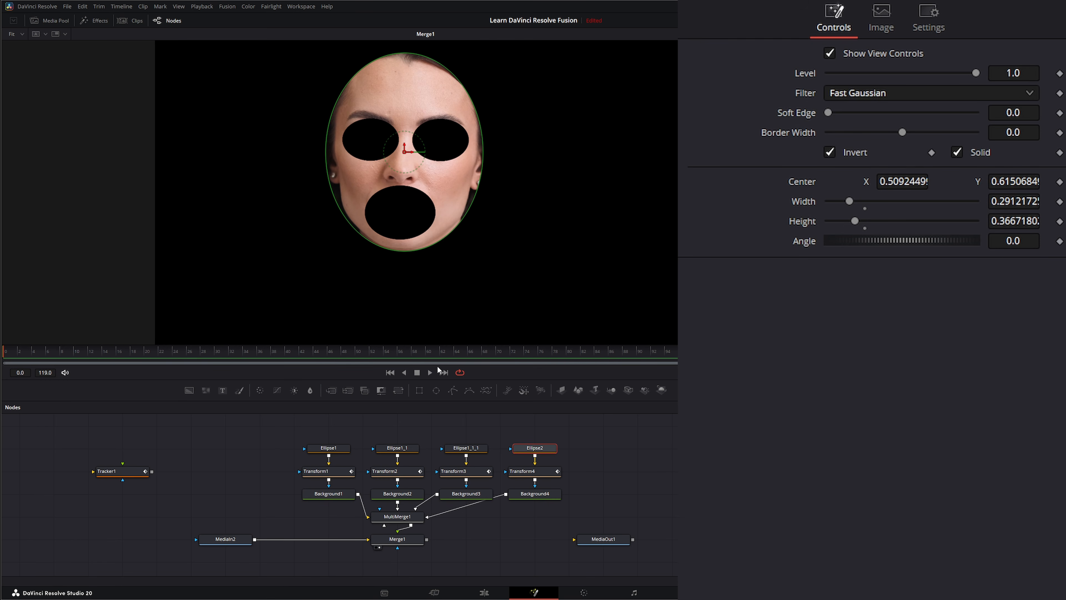
Step: Play the clip to check that the masks follow the face, and return to the first frame
left_click(430, 372)
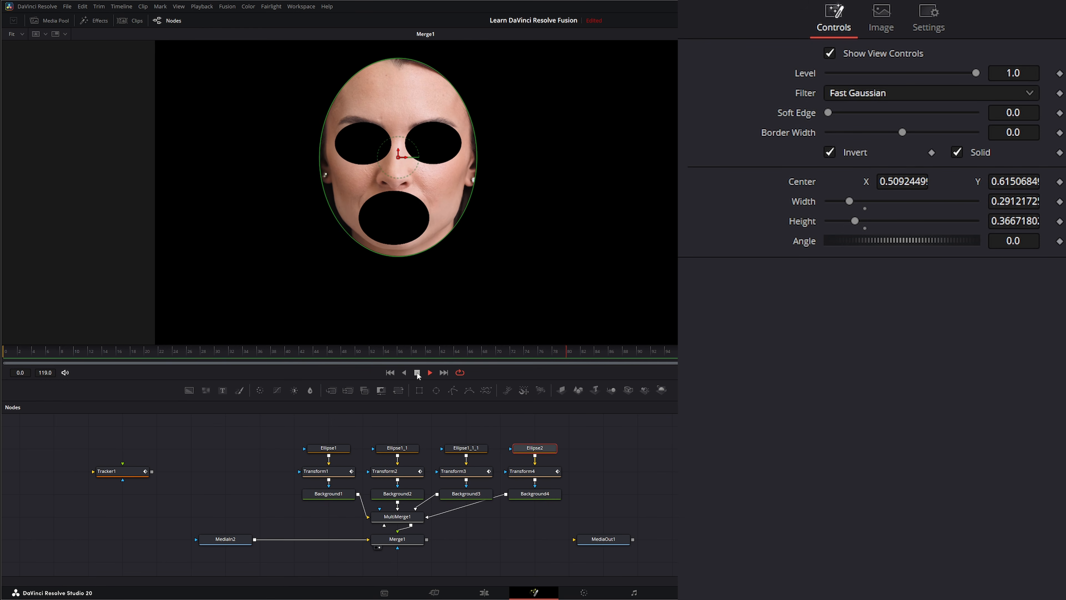
left_click(417, 373)
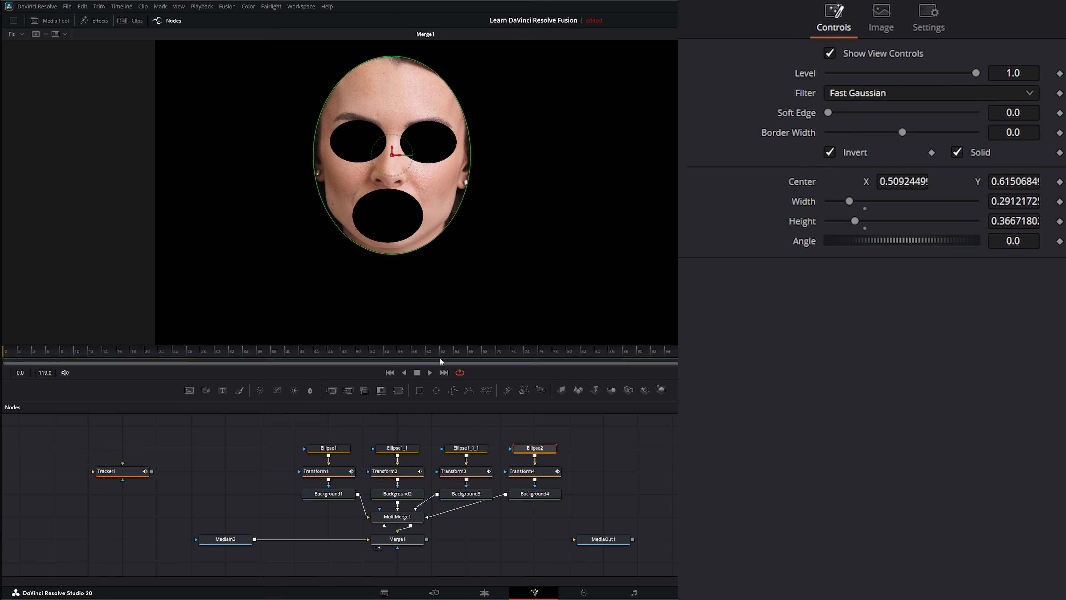
left_click_drag(391, 363, 3, 385)
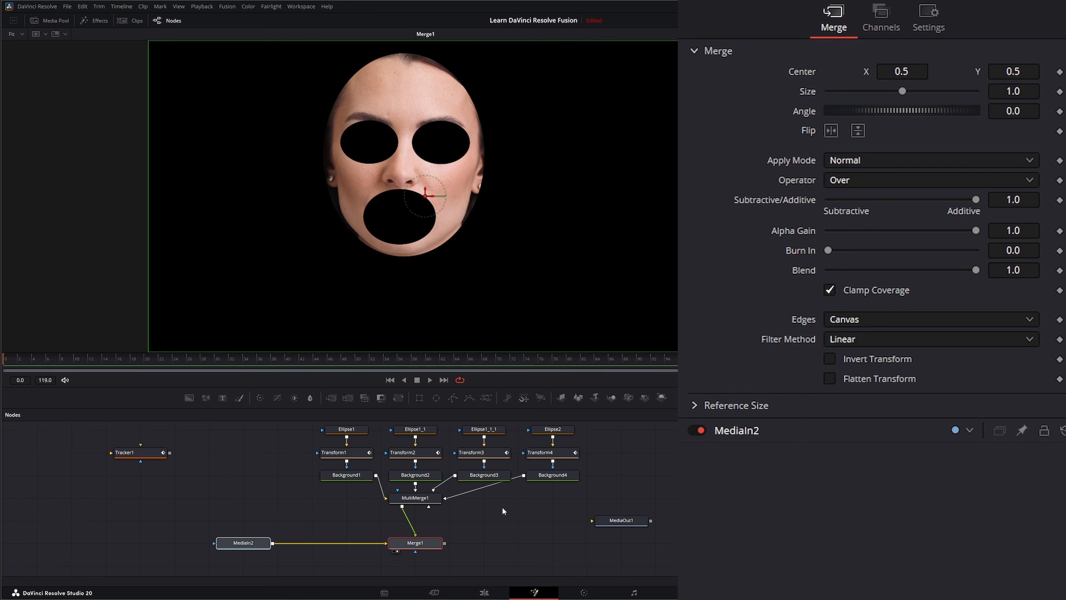
Step: View MultiMerge1 and examine its alpha channel
left_click(502, 510)
key("1")
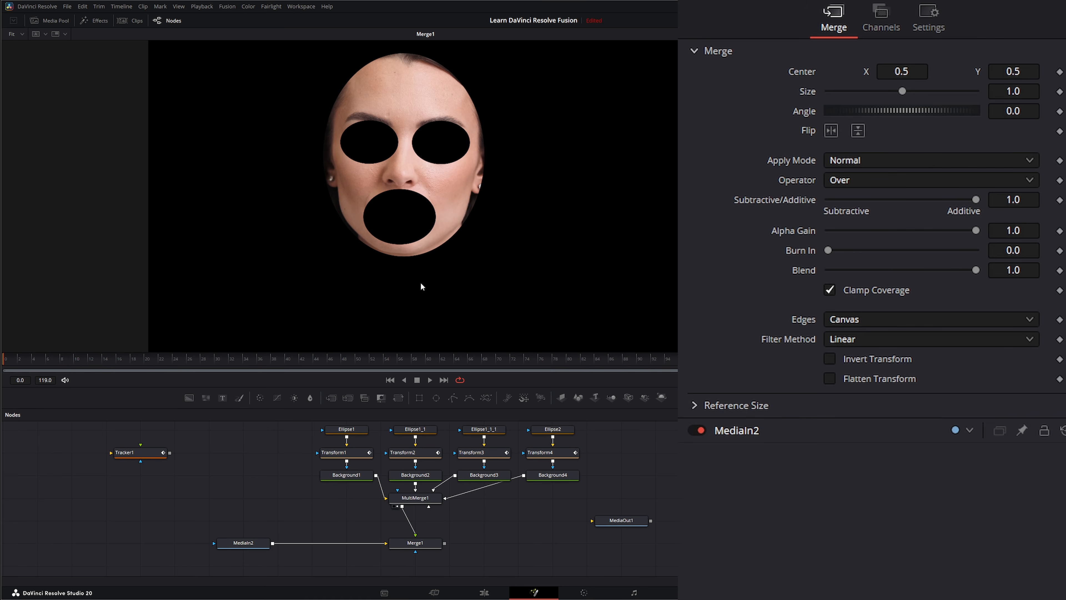
left_click(429, 501)
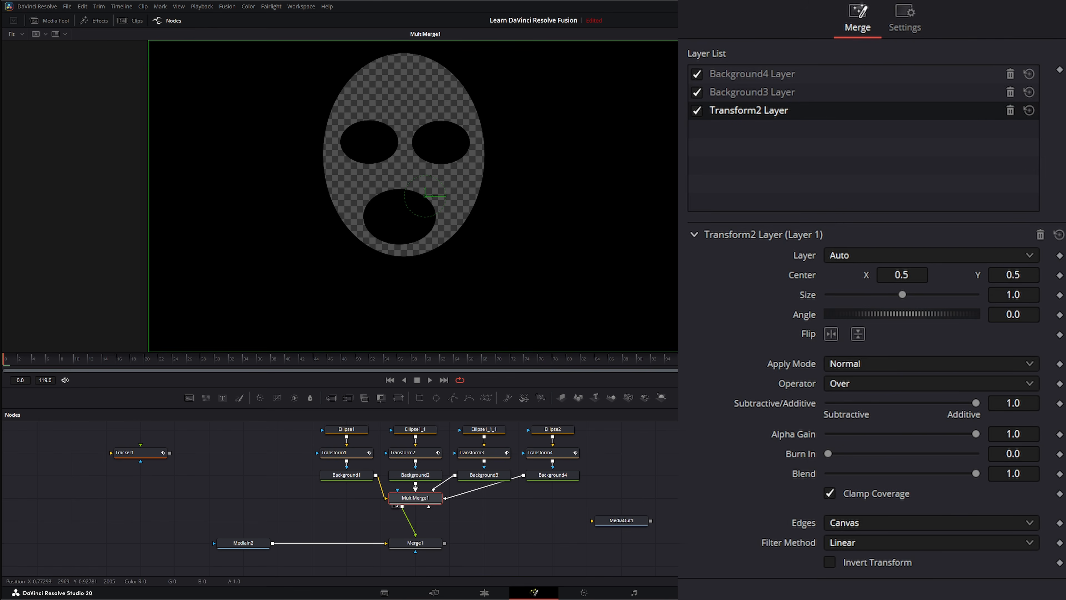
key("a")
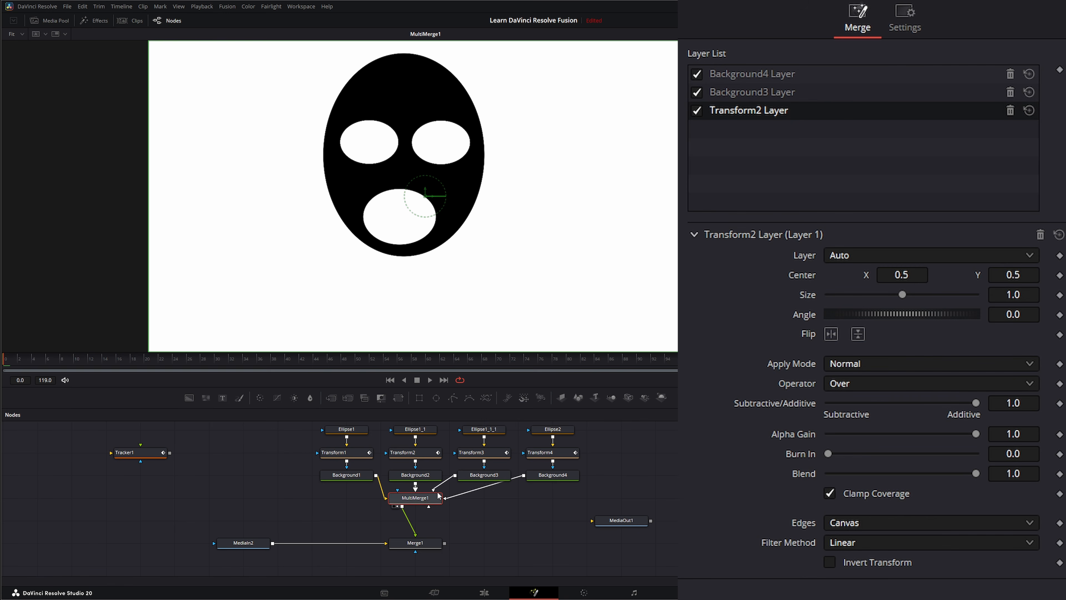
Step: Delete the Merge1 node and select MultiMerge1
left_click_drag(418, 535, 419, 536)
left_click(423, 549)
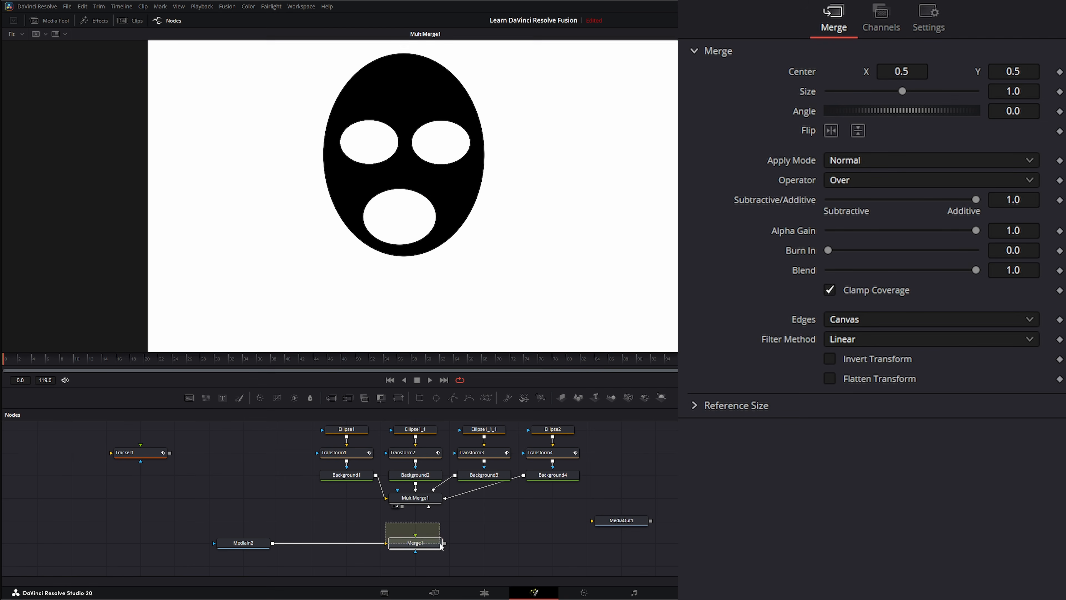
key("Delete")
left_click(421, 501)
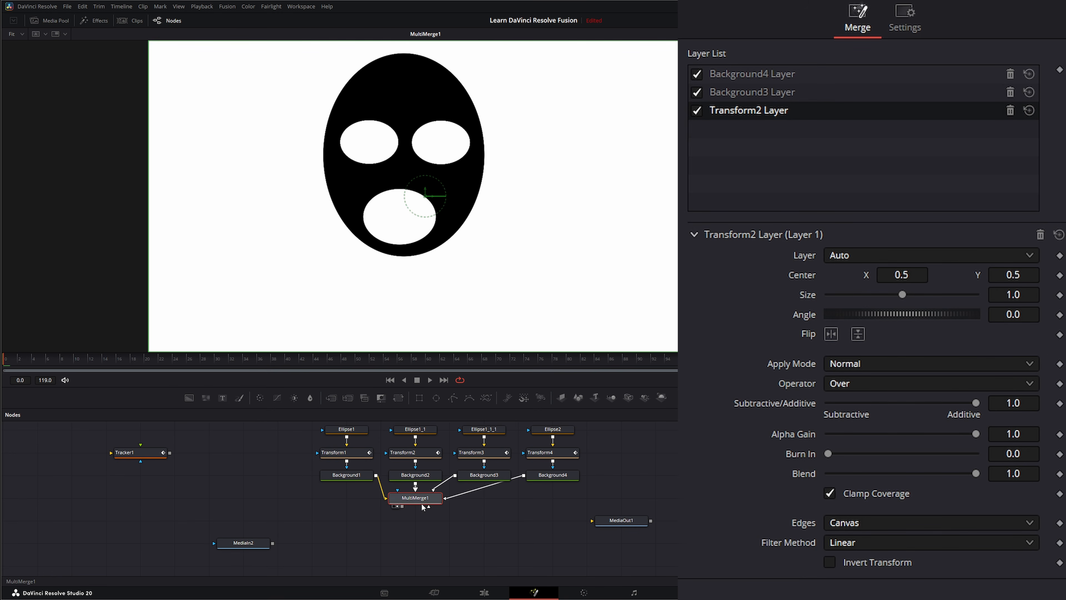
Step: Add an Invert Color node after MultiMerge1, place it below the merge, and view its result
key("shift+space")
type("tra")
key("BackSpace")
key("BackSpace")
key("BackSpace")
type("in")
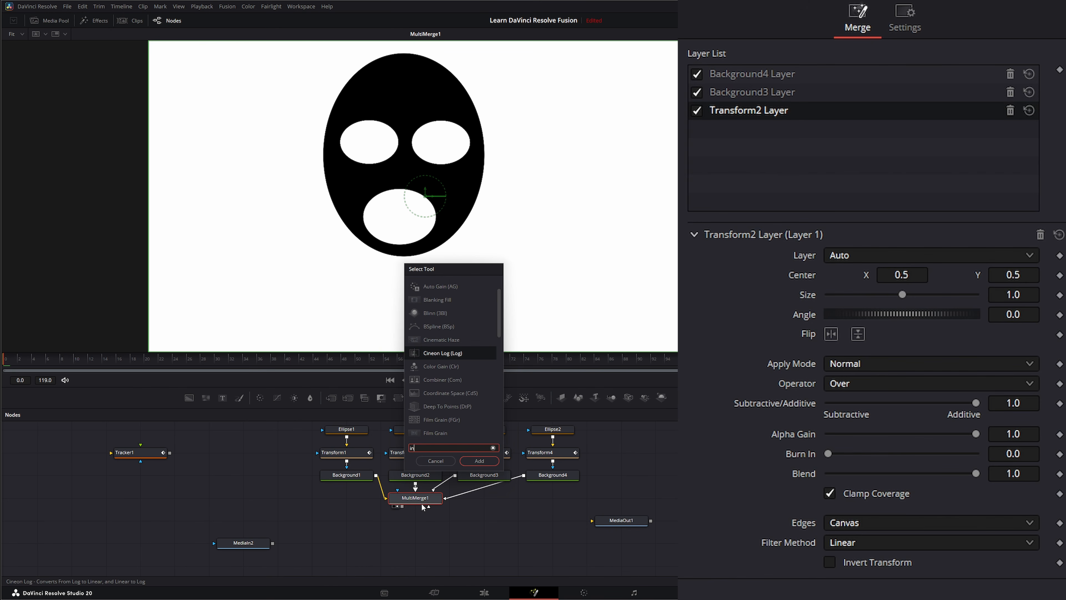
type("v")
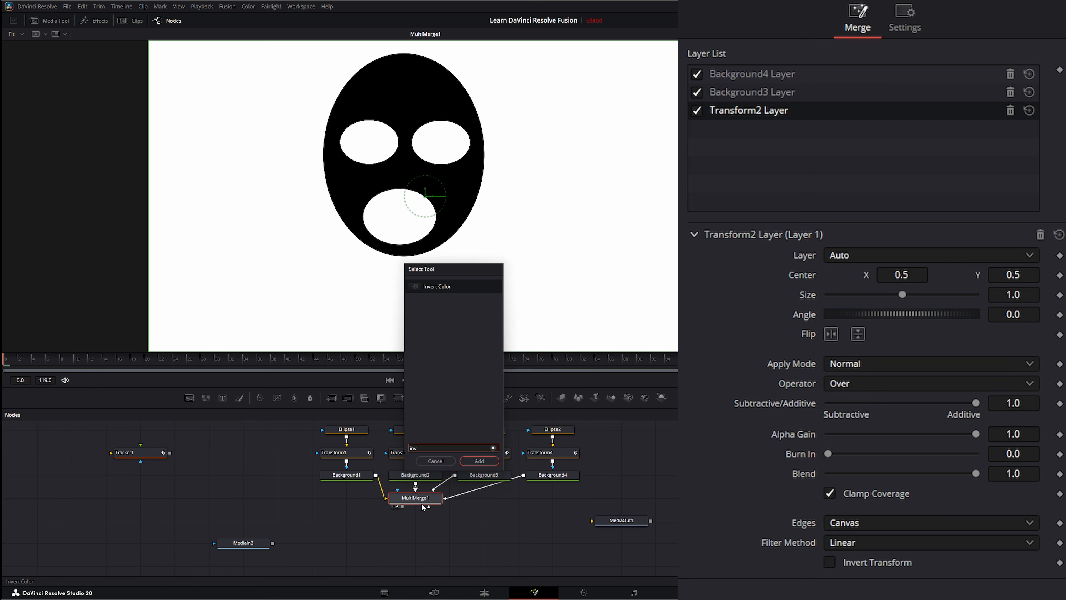
key("Return")
left_click_drag(487, 503, 433, 522)
key("1")
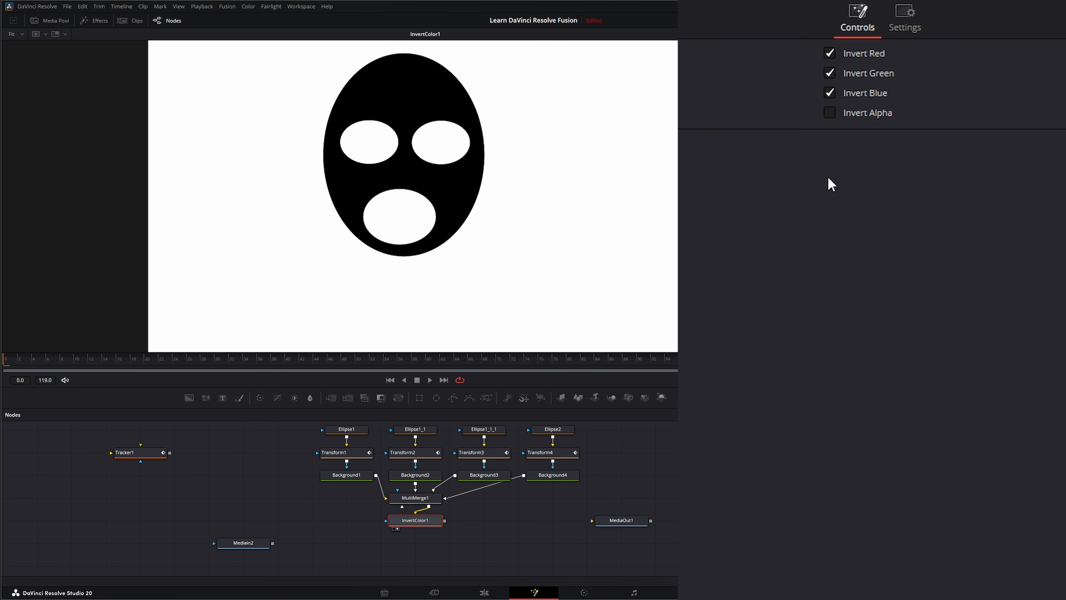
Step: Set InvertColor1 to invert only the alpha channel, leaving red, green and blue off
left_click(830, 73)
left_click(829, 75)
left_click(831, 117)
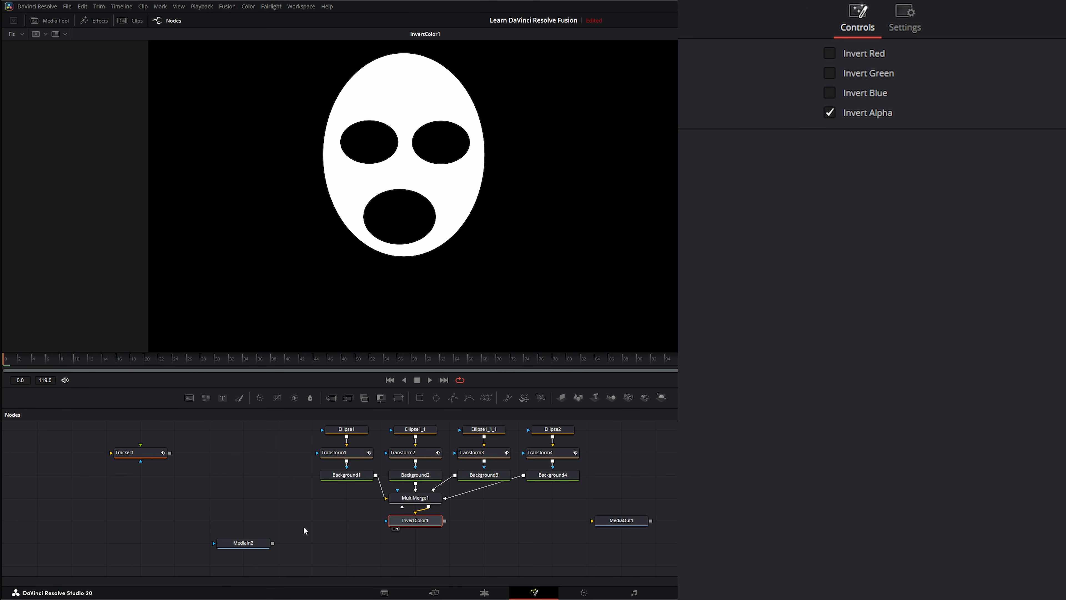
Step: Add a Camera Tracker node after MediaIn2 and try to connect InvertColor1 to its mask input
left_click(243, 548)
key("shift+space")
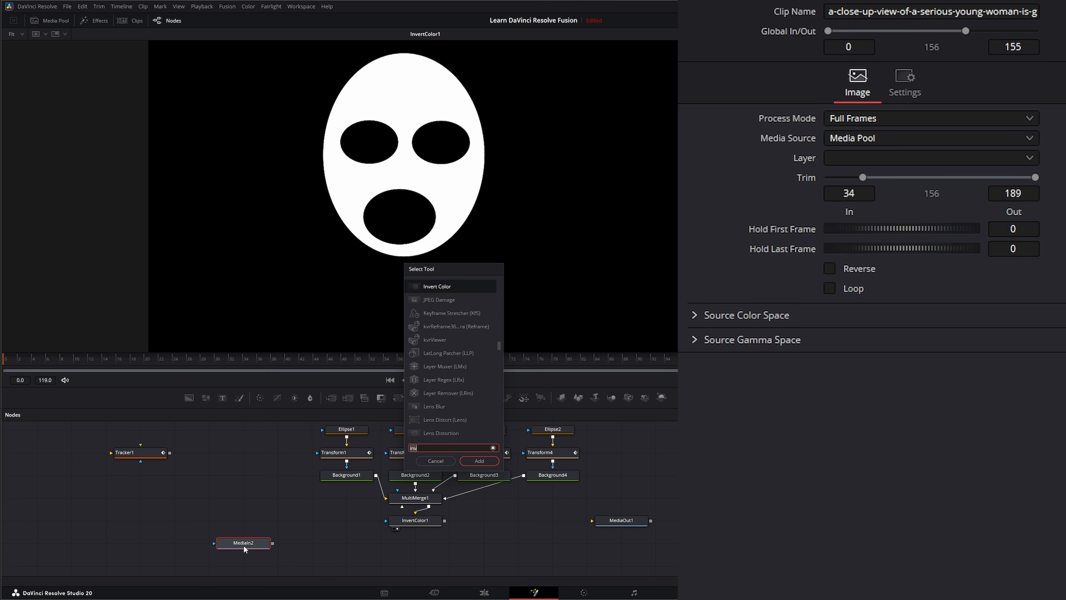
type("camer")
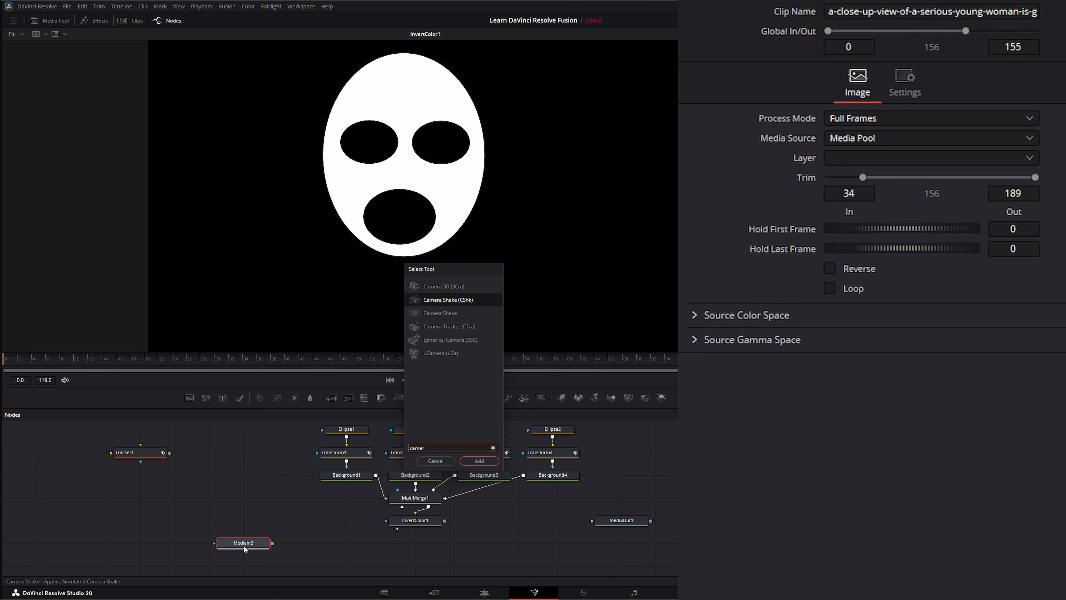
left_click(457, 323)
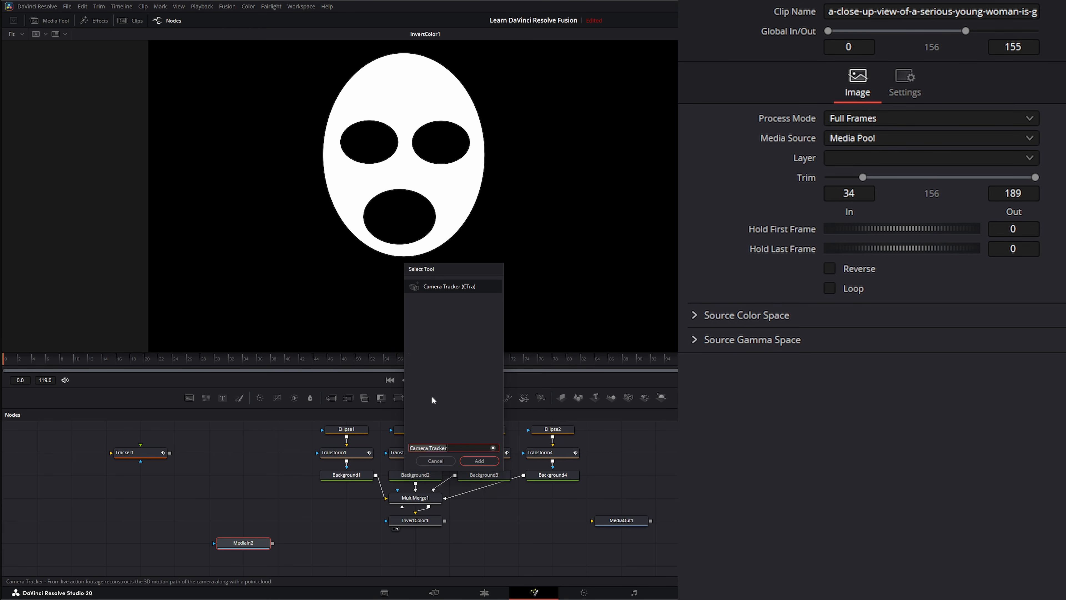
left_click(479, 460)
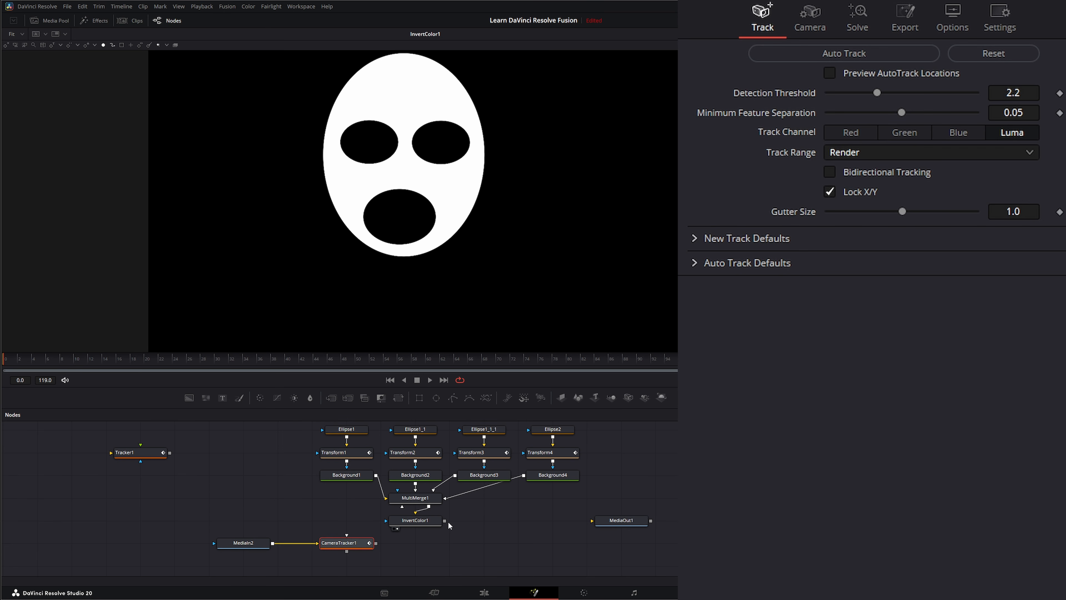
left_click_drag(445, 521, 346, 535)
Step: Add a Bitmap mask node fed by InvertColor1, view it, and connect it to CameraTracker1's mask input
left_click(412, 525)
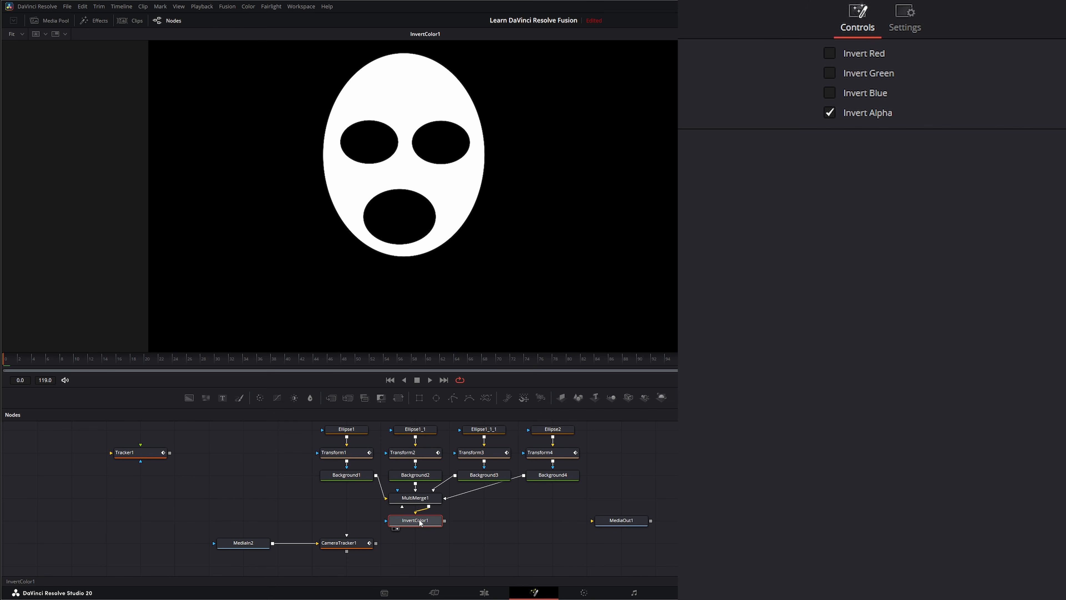
key("shift+space")
type("bit")
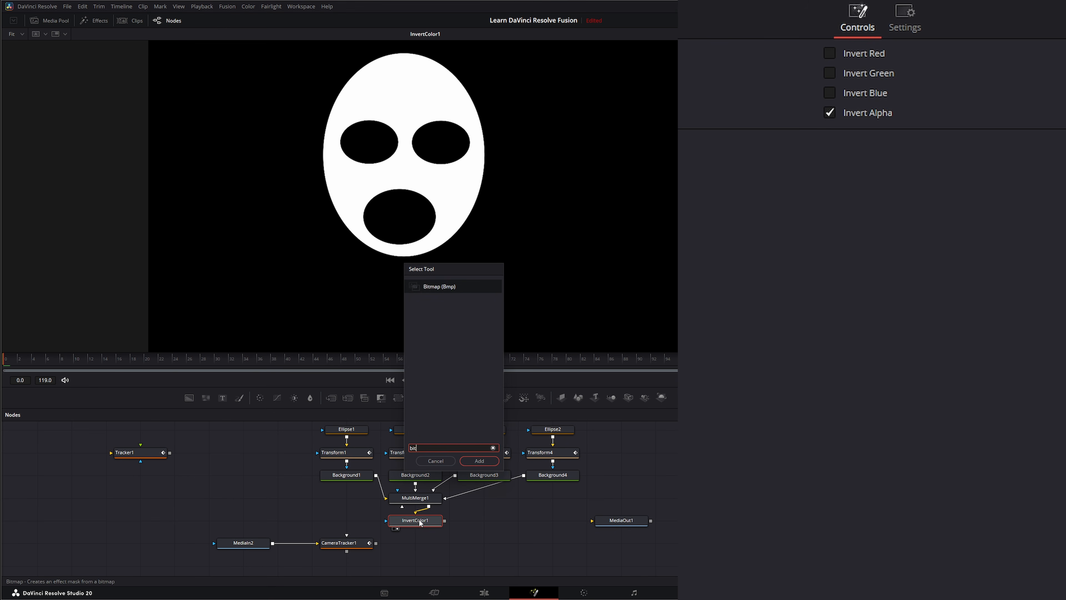
key("Return")
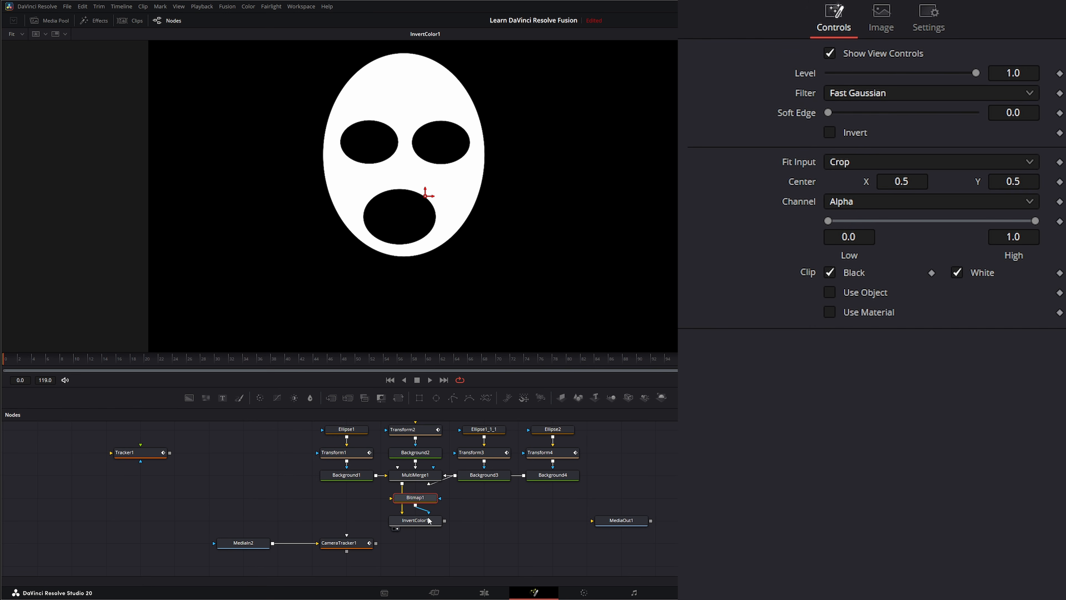
left_click_drag(419, 497, 488, 520)
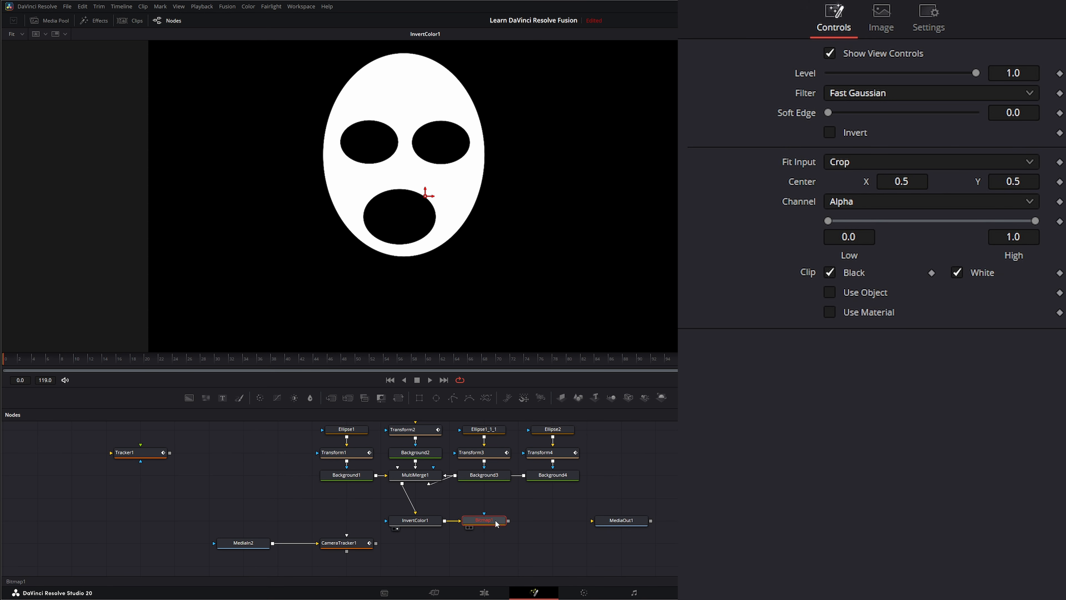
key("1")
left_click_drag(508, 520, 348, 534)
Step: View CameraTracker1, run Auto Track with the default settings, and return to the first frame
left_click(350, 544)
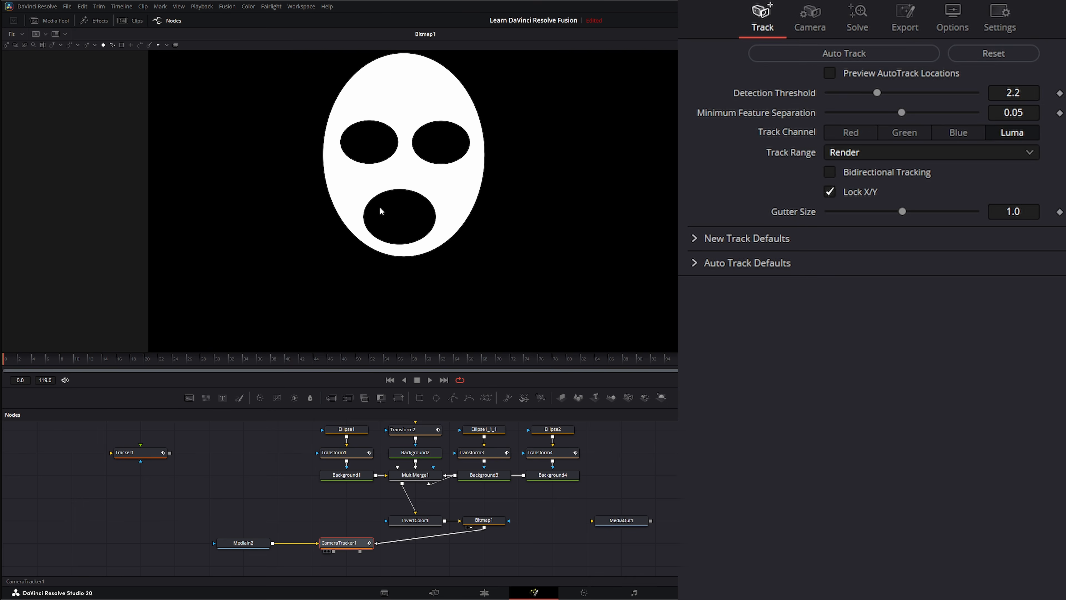
key("1")
left_click(818, 56)
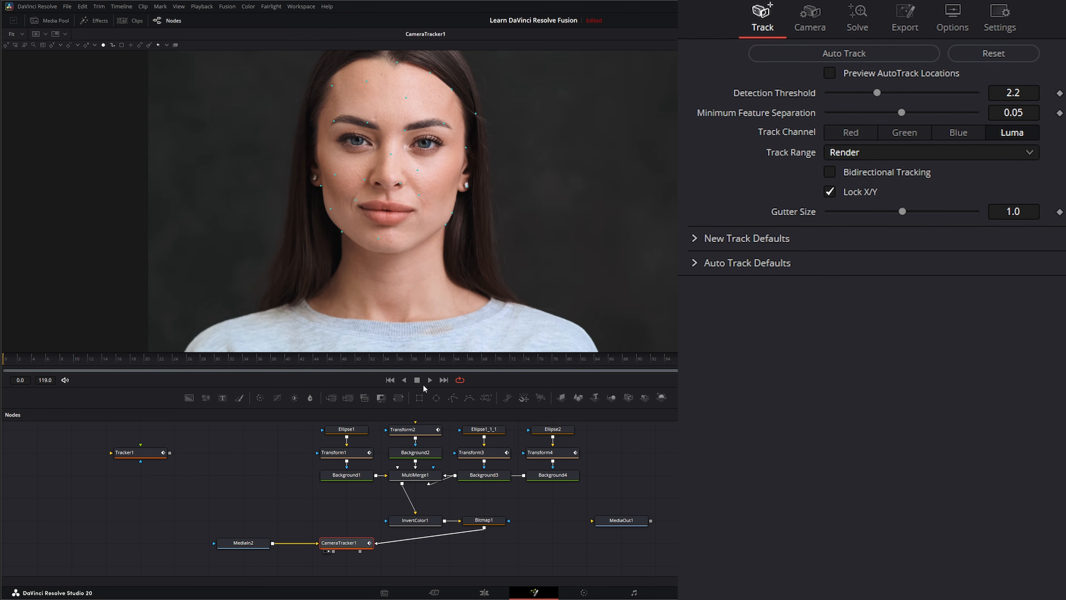
left_click(393, 383)
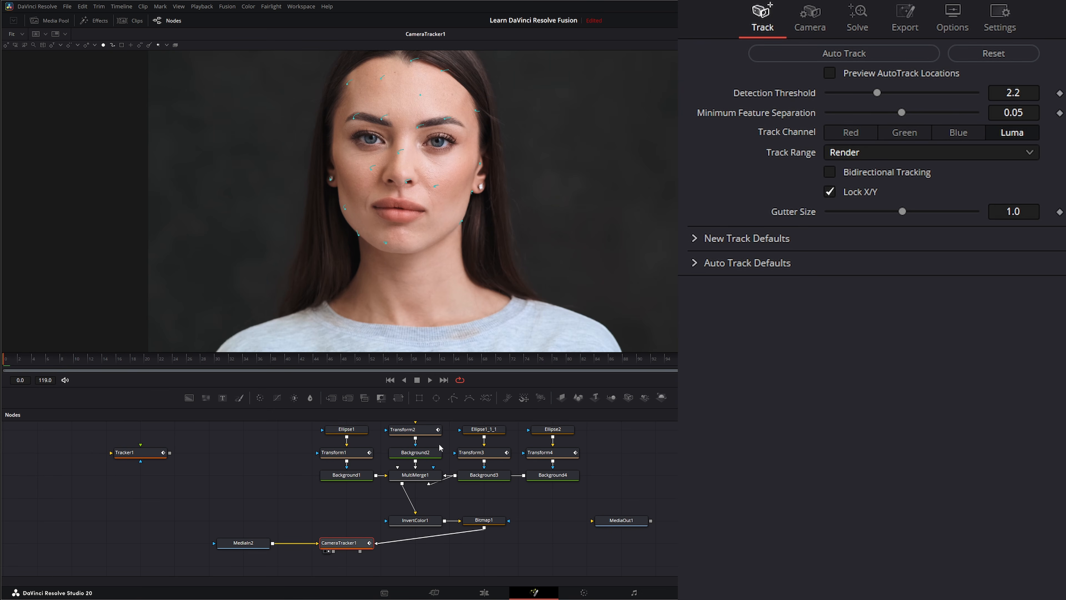
Step: Set the Detection Threshold to 1.8 and the Minimum Feature Separation to about 0.0064, and run Auto Track again
left_click(1017, 93)
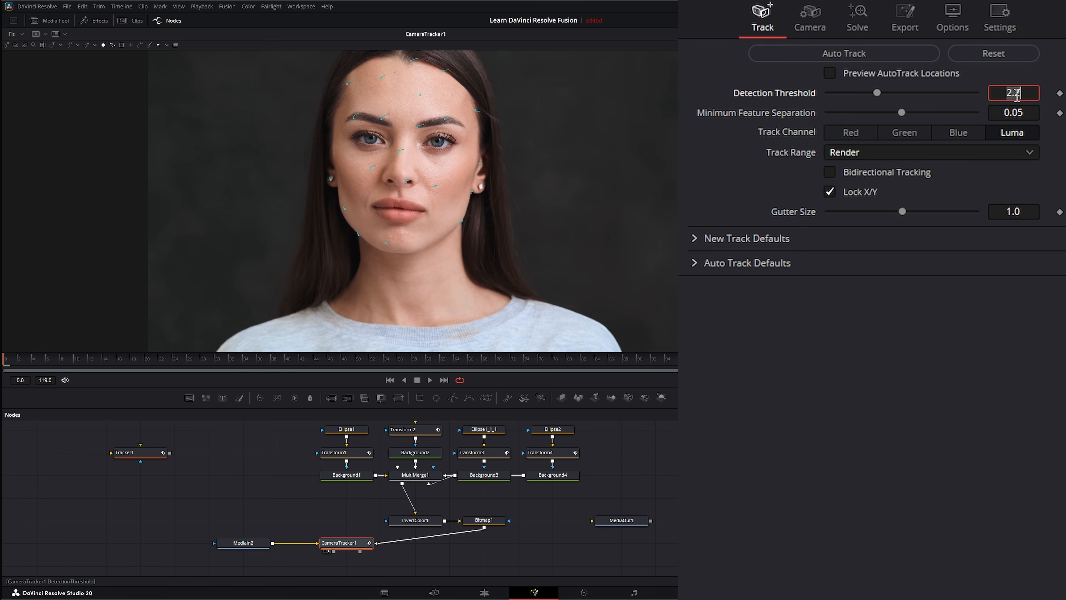
key("Tab")
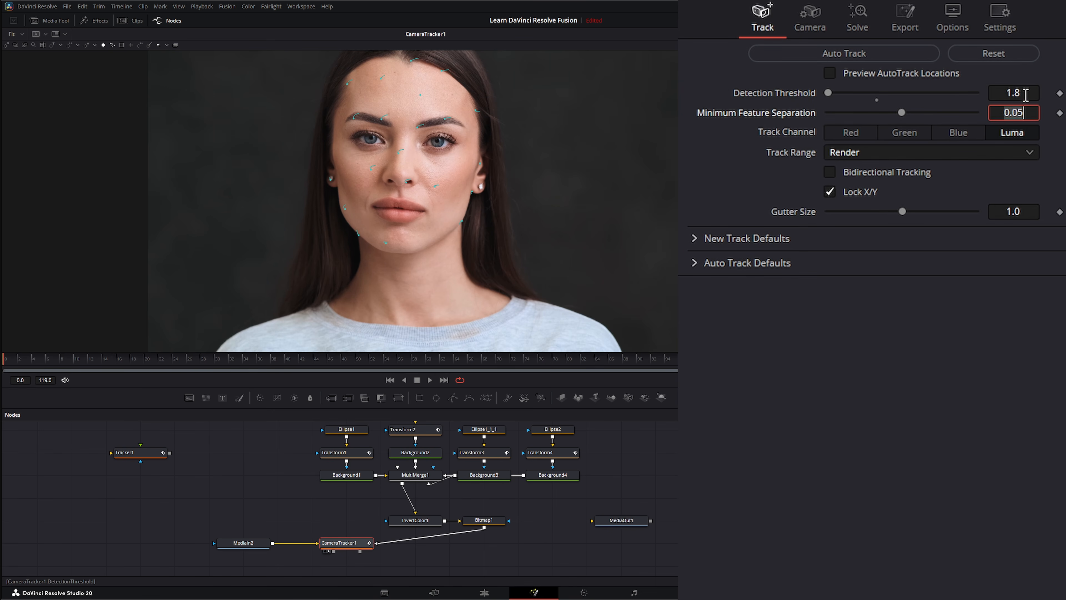
left_click_drag(900, 112, 844, 118)
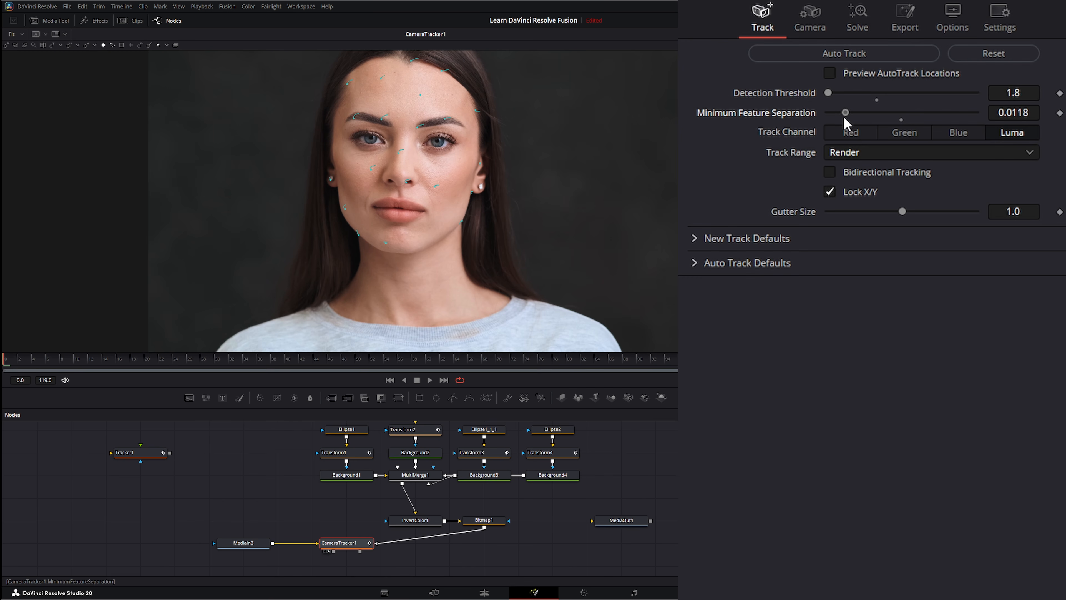
left_click(821, 57)
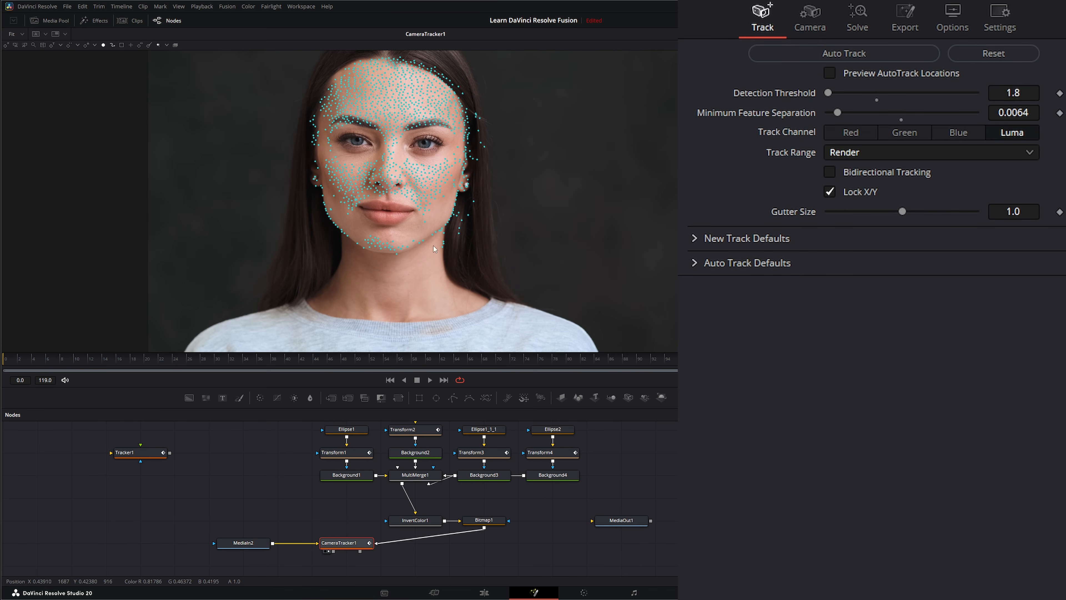
Step: Turn off the display of track trails for CameraTracker1
left_click(952, 19)
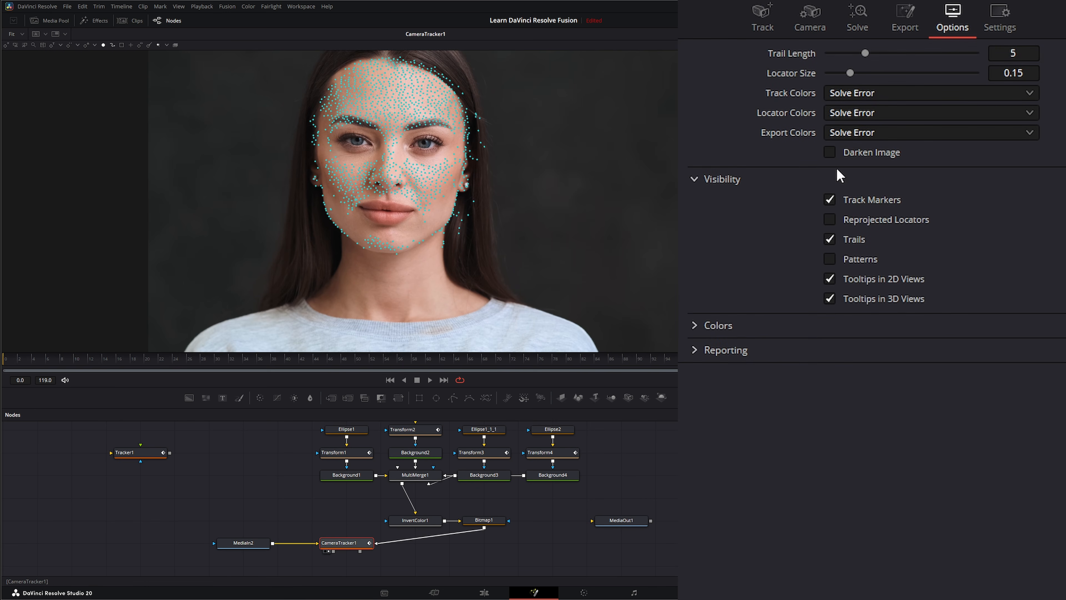
left_click(831, 237)
left_click(762, 18)
Step: Set the Accept Solve Error to 1.8 and solve the camera
left_click(859, 15)
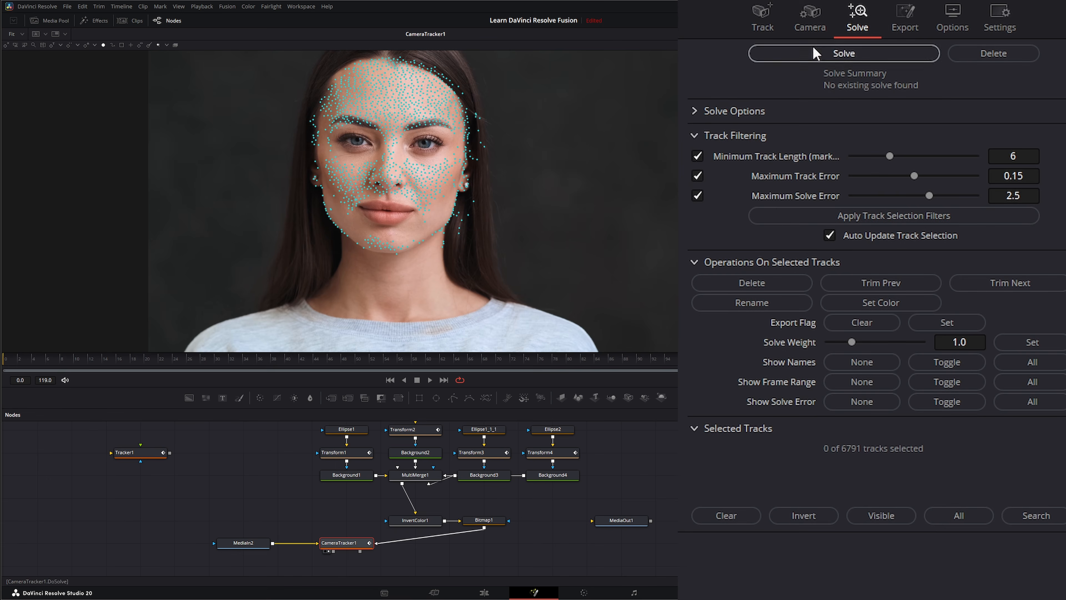
left_click(700, 114)
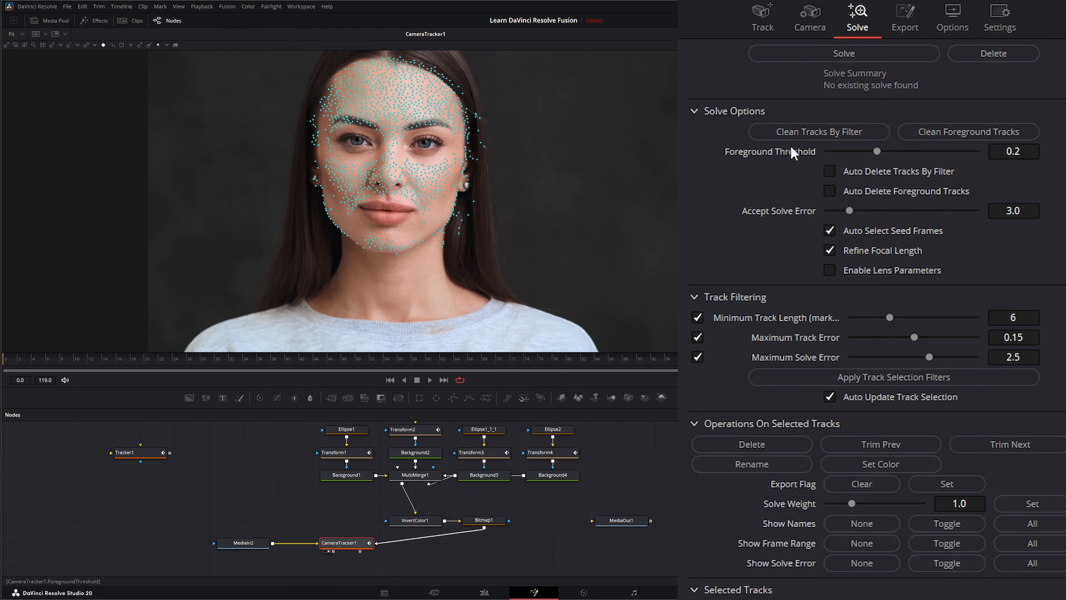
left_click(696, 297)
left_click(1027, 212)
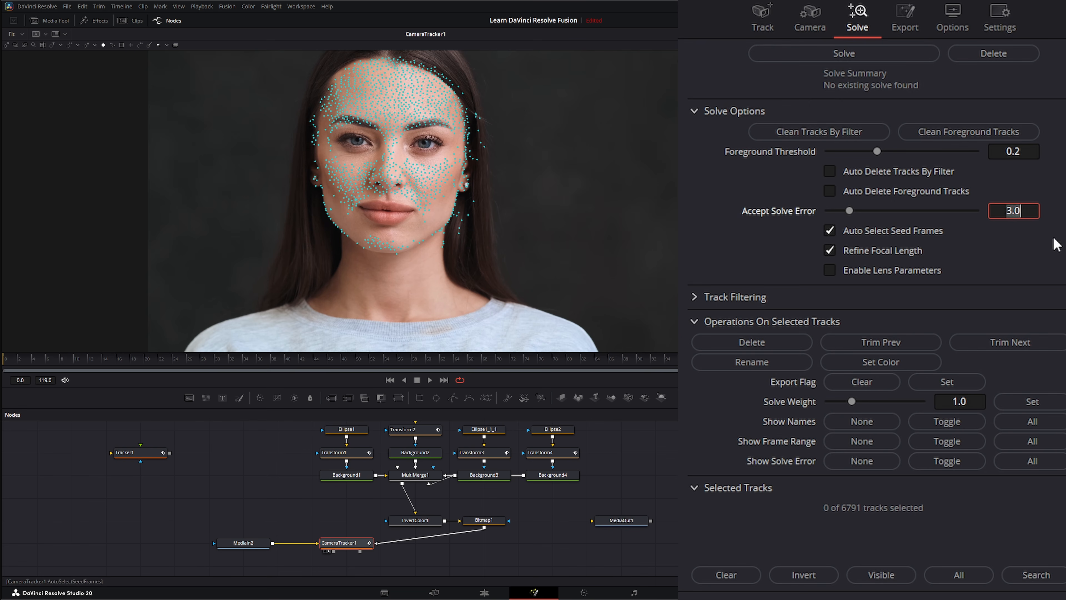
type("1.8")
key("Tab")
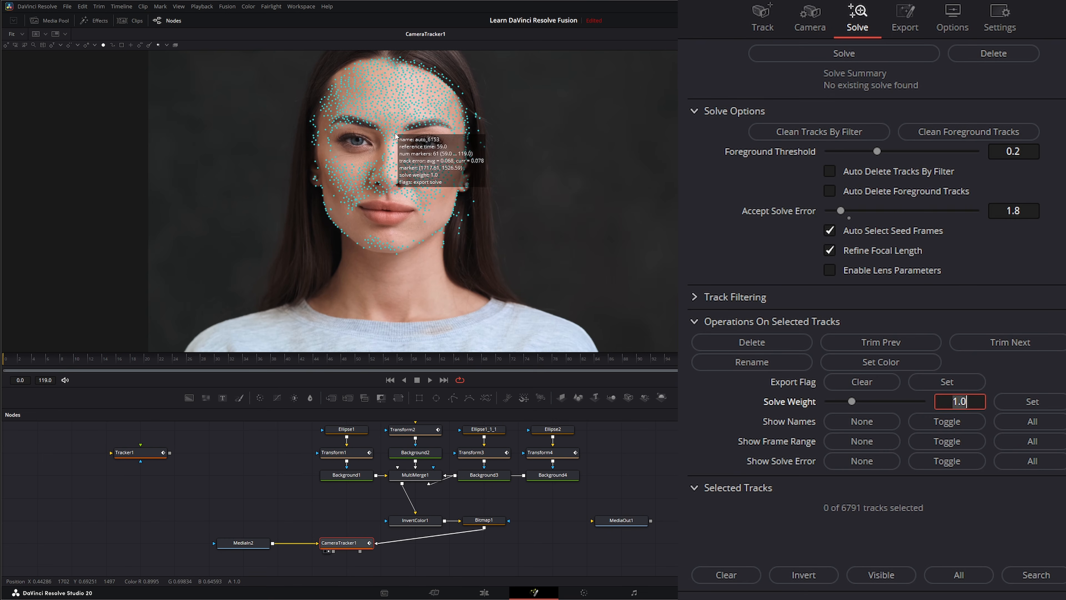
left_click(852, 59)
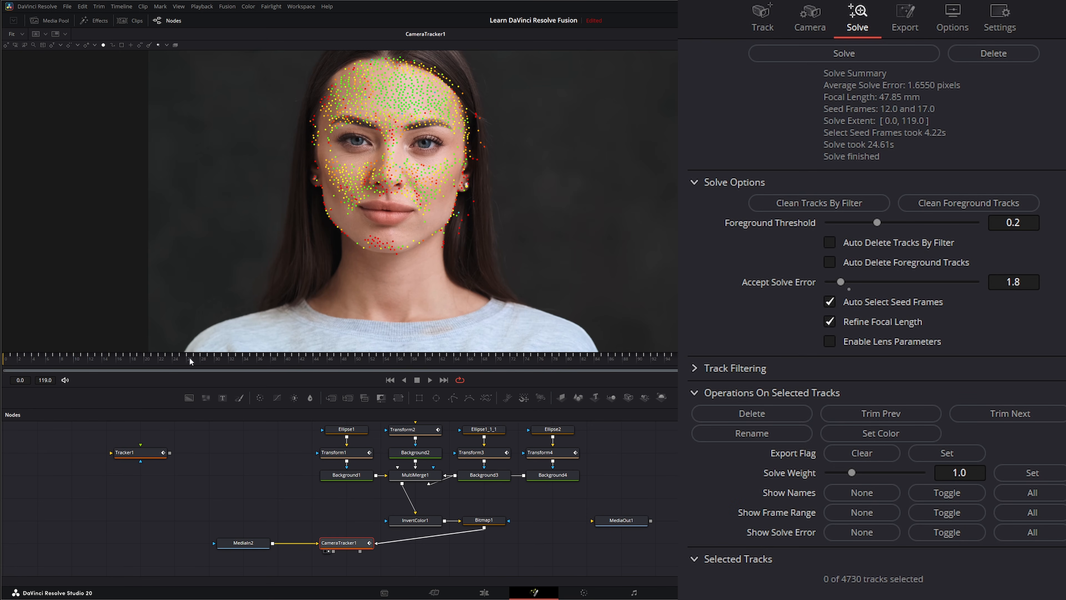
Step: Go to about frame 60 and delete the stray tracks in the hair beside the cheek and ear
left_click_drag(51, 365, 431, 360)
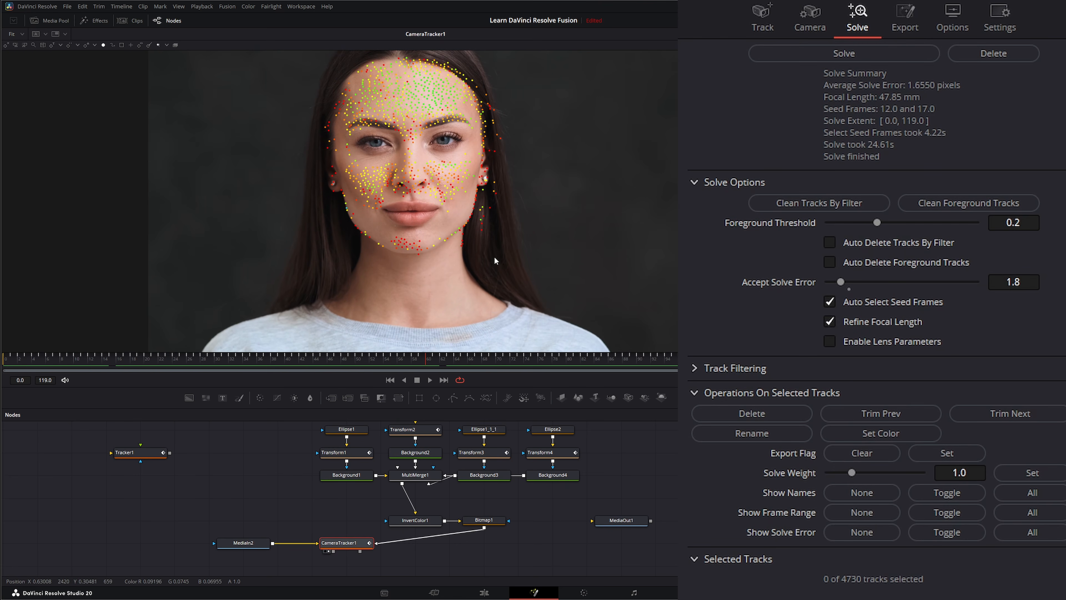
left_click_drag(474, 240, 529, 208)
key("Delete")
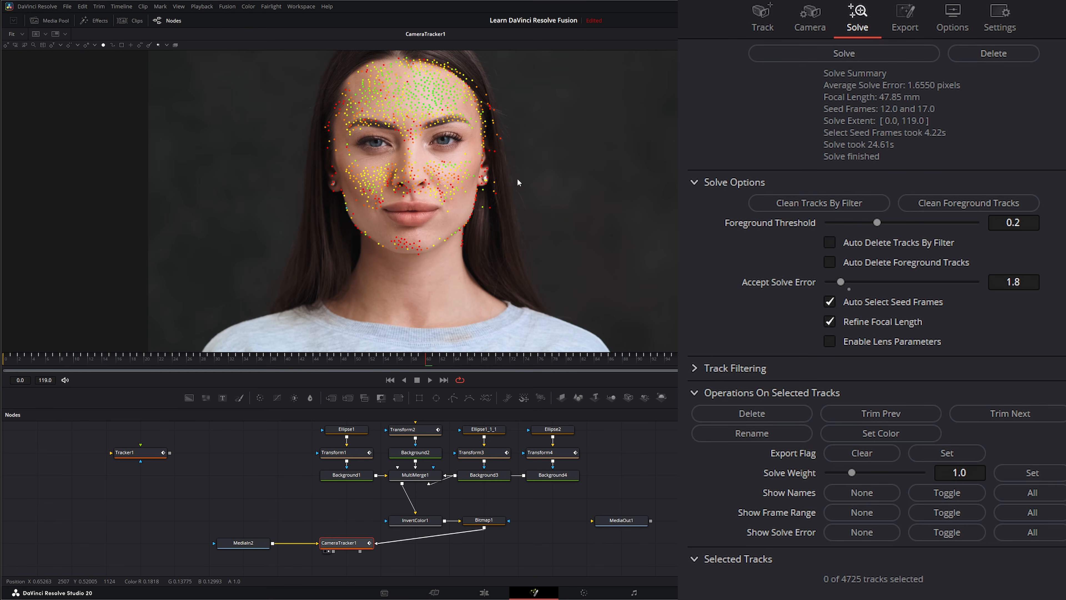
key("Delete")
left_click_drag(497, 200, 483, 217)
key("Delete")
left_click_drag(503, 135, 489, 164)
key("Delete")
Step: Go to another frame and delete the stray tracks beside the jaw and along the hair near the temple
left_click(570, 362)
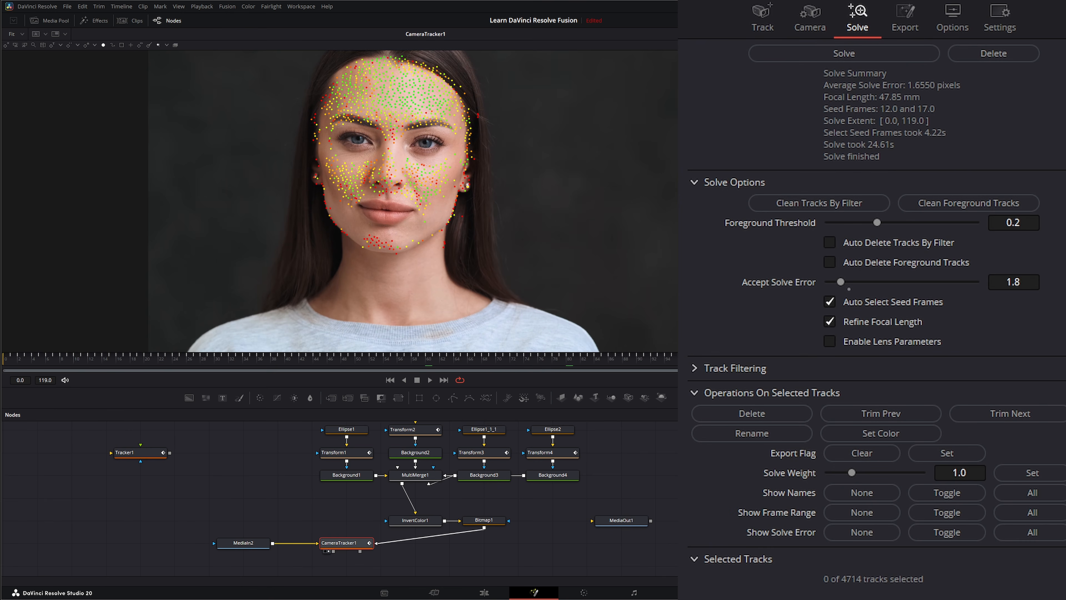
left_click_drag(455, 227, 439, 257)
key("Delete")
key("Delete")
left_click_drag(496, 94, 474, 136)
key("Delete")
Step: Delete the stray tracks beside the ear, jaw and upper hairline at about frame 50, and return to the first frame
key("space")
left_click_drag(776, 365, 356, 370)
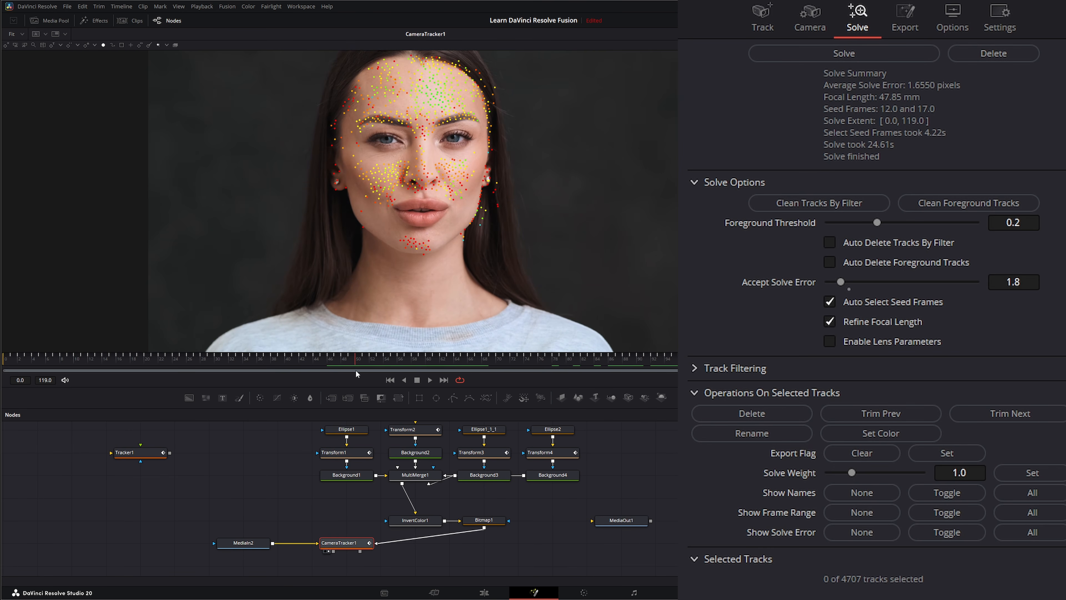
left_click_drag(511, 194, 460, 243)
key("Delete")
key("Delete")
key("Delete")
key("Delete")
key("Delete")
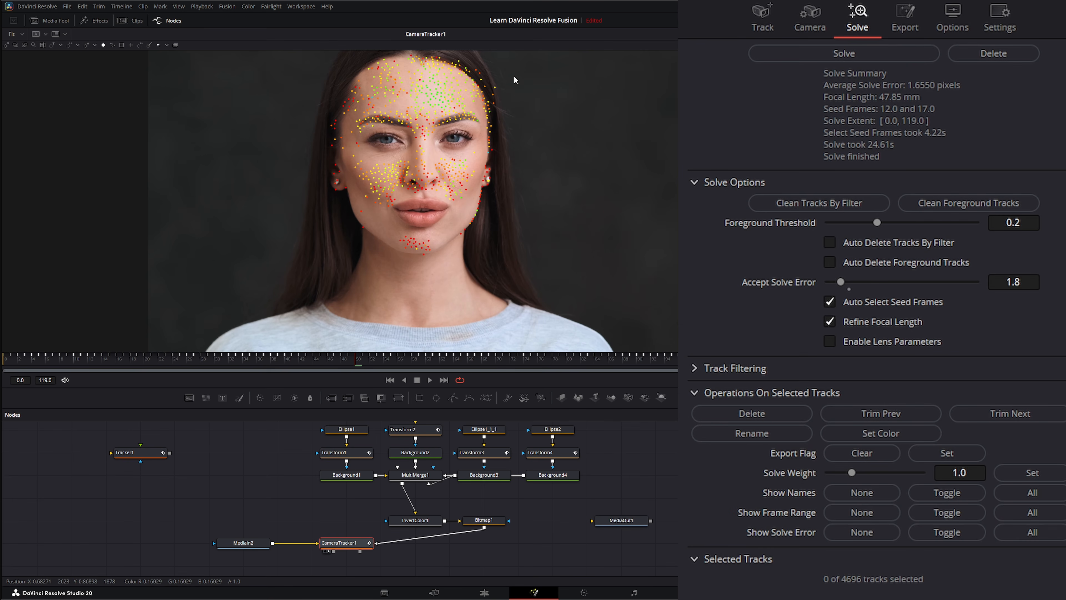
left_click_drag(500, 73, 489, 108)
key("Delete")
left_click_drag(352, 361, 245, 365)
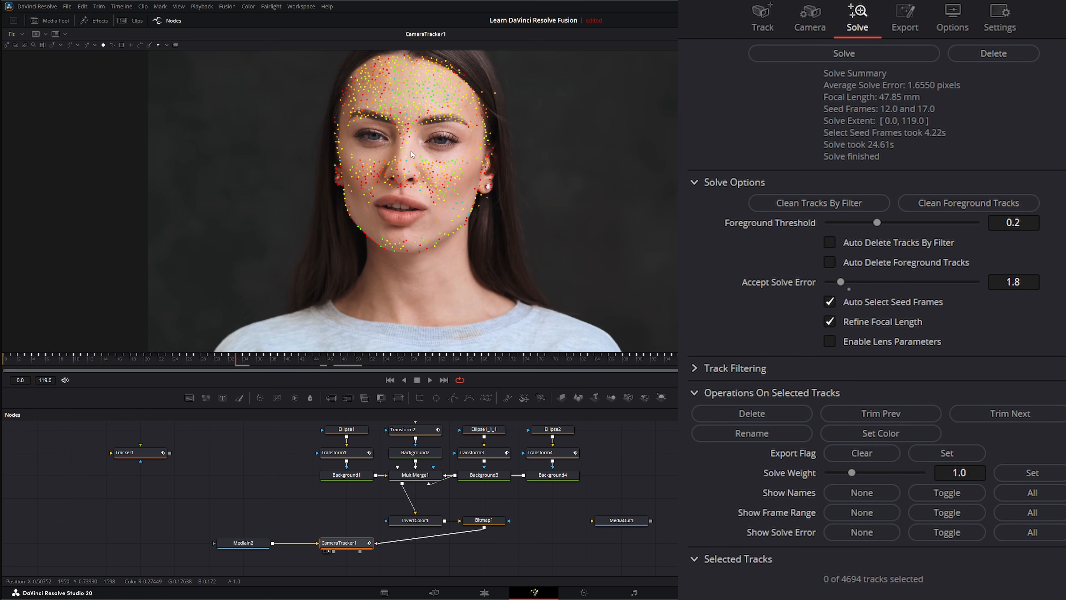
left_click_drag(306, 367, 2, 371)
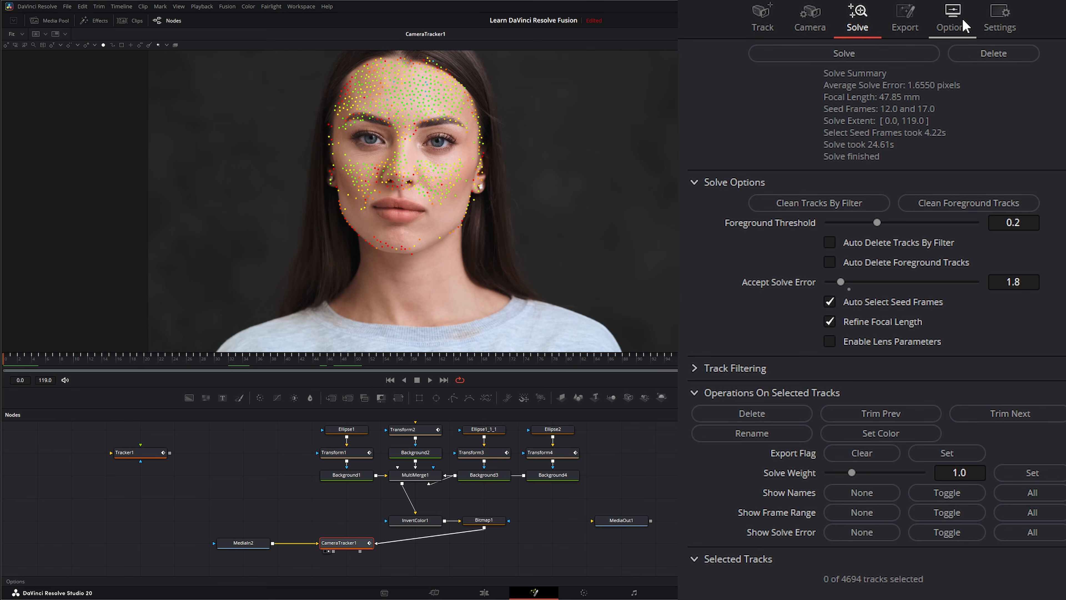
Step: Set the 3D scene transform for export to Unaligned and set its origin from a track on the nose
left_click(909, 26)
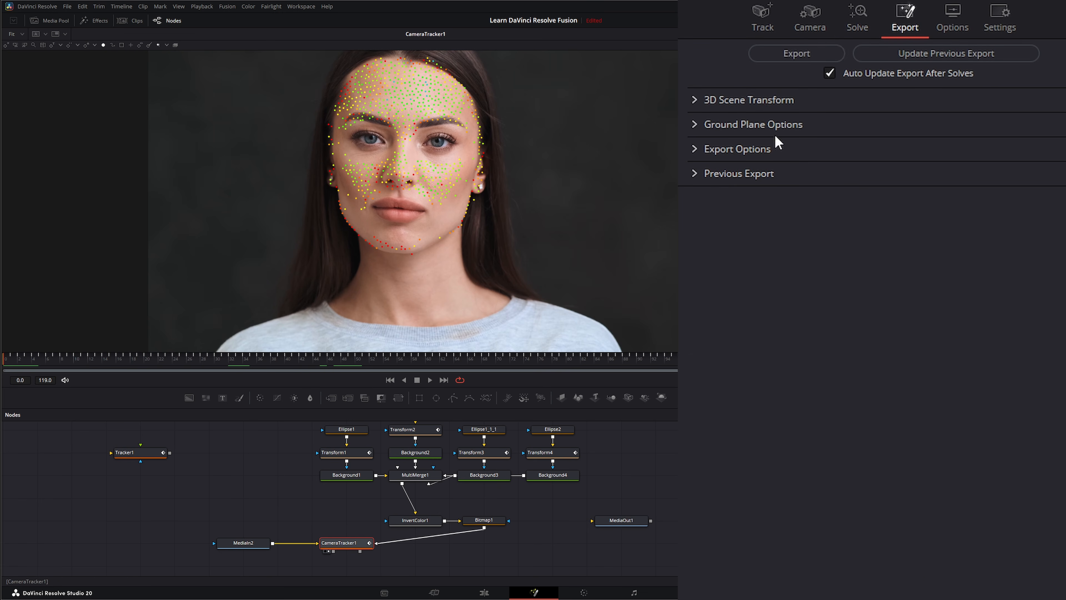
left_click(698, 100)
left_click(892, 165)
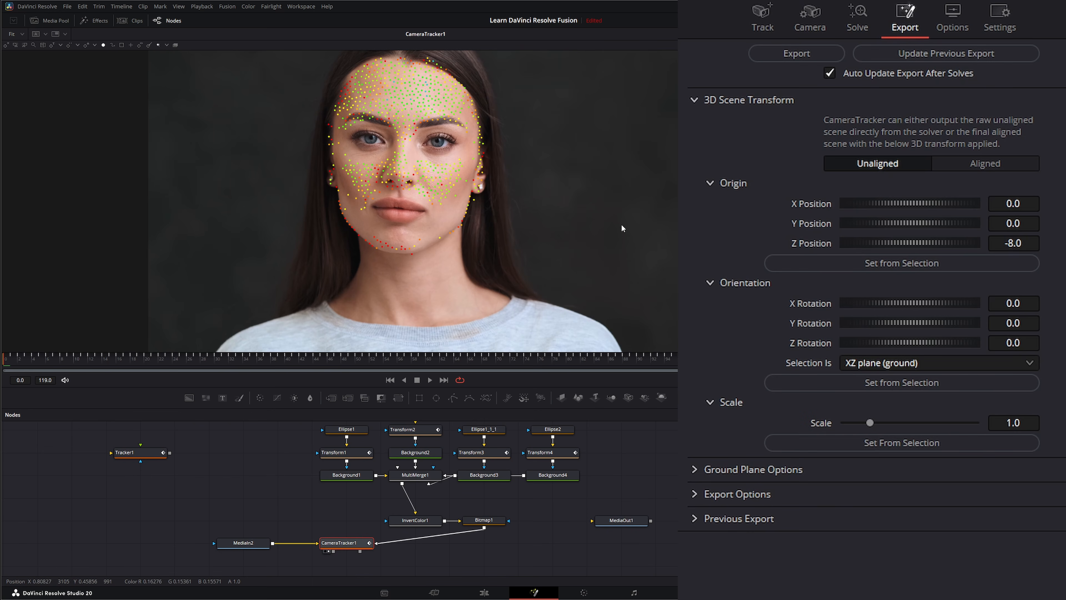
left_click(399, 165)
left_click(886, 262)
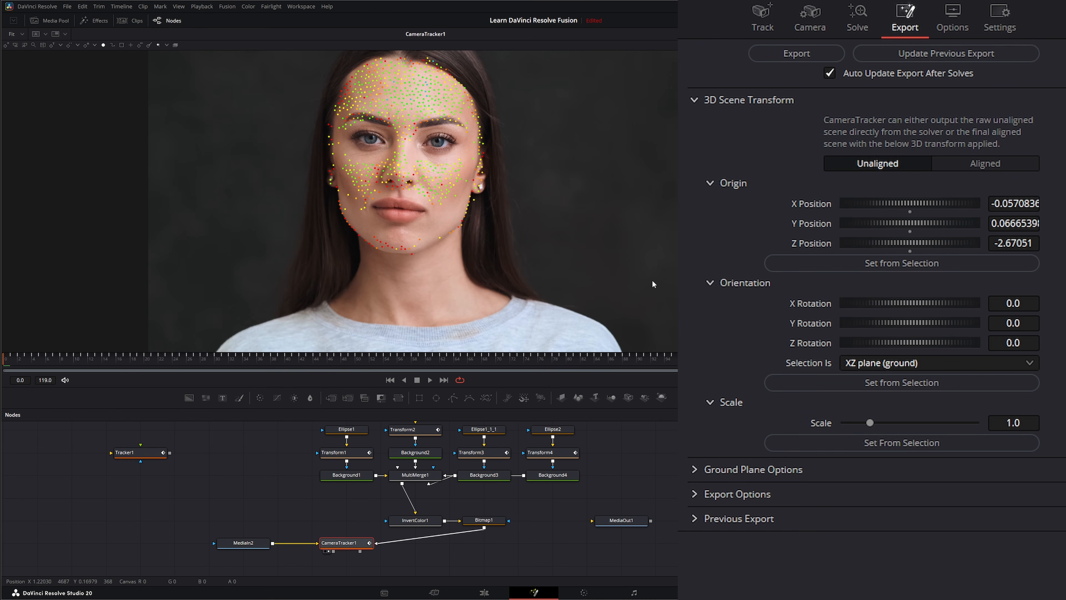
Step: Switch the 3D scene transform to Aligned, exclude the ground plane from the export options, and export the tracked scene
left_click(993, 162)
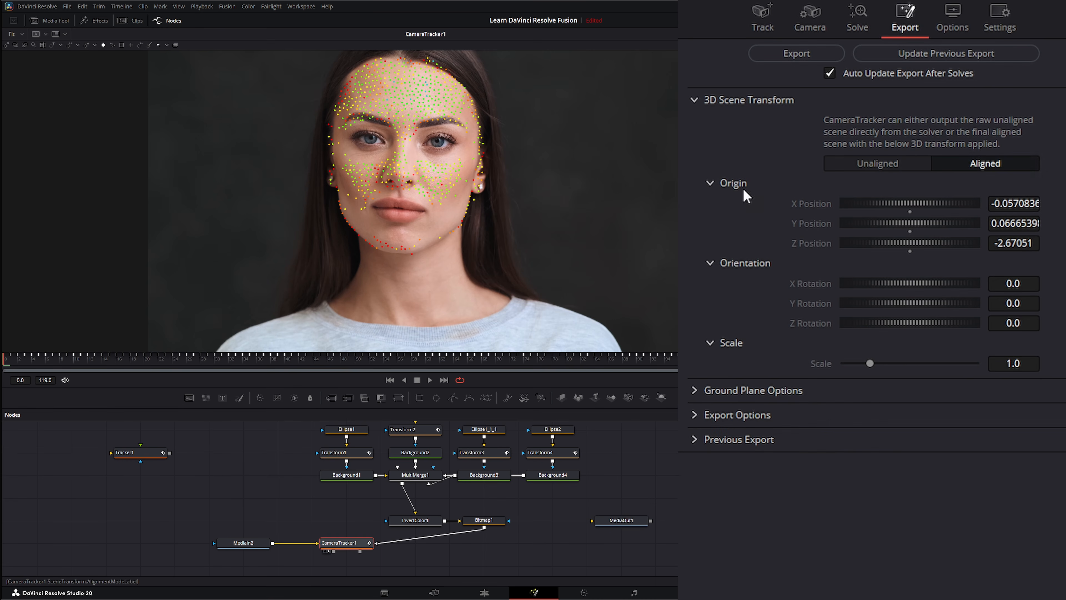
left_click(694, 415)
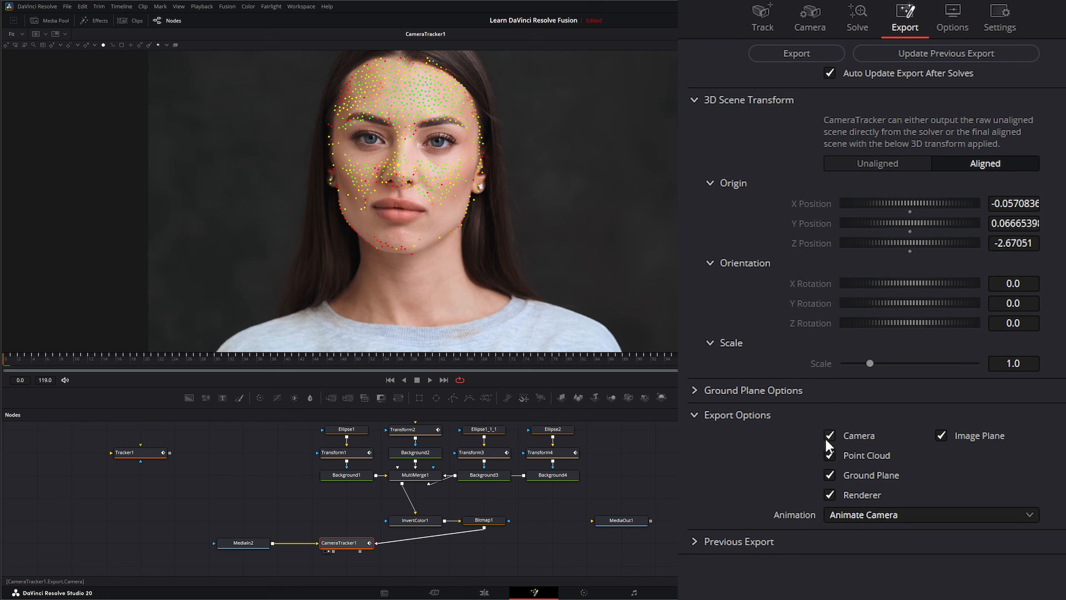
left_click(832, 477)
left_click(797, 57)
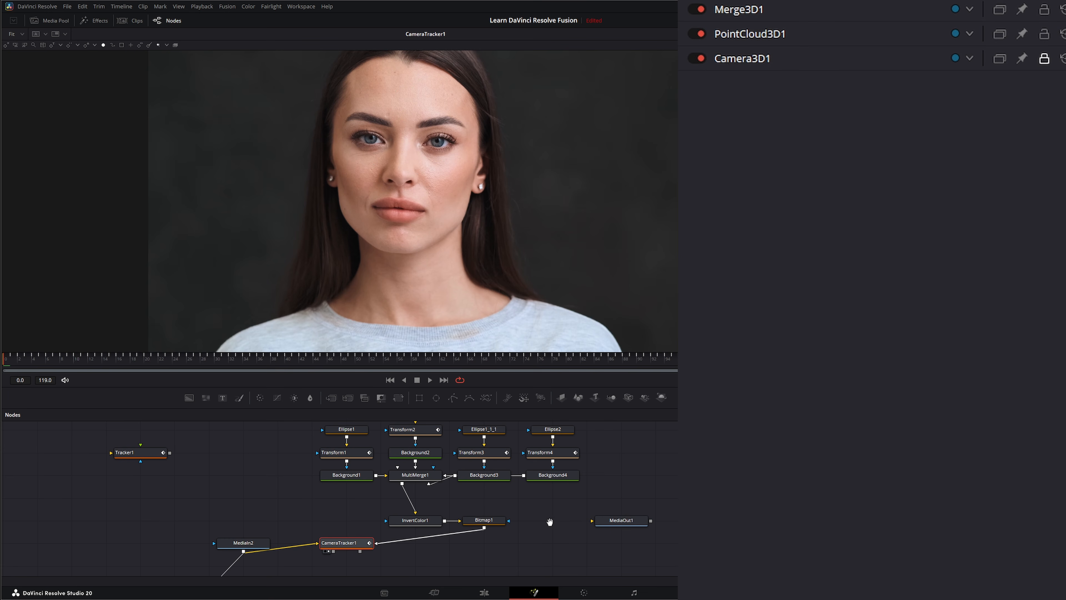
Step: Move the exported camera, point cloud, merge and renderer nodes together into the free space below CameraTracker1
left_click_drag(550, 522, 584, 442)
mouse_move(190, 521)
left_mouse_down()
mouse_move(187, 487)
mouse_move(408, 574)
left_mouse_up()
left_click_drag(343, 523, 436, 504)
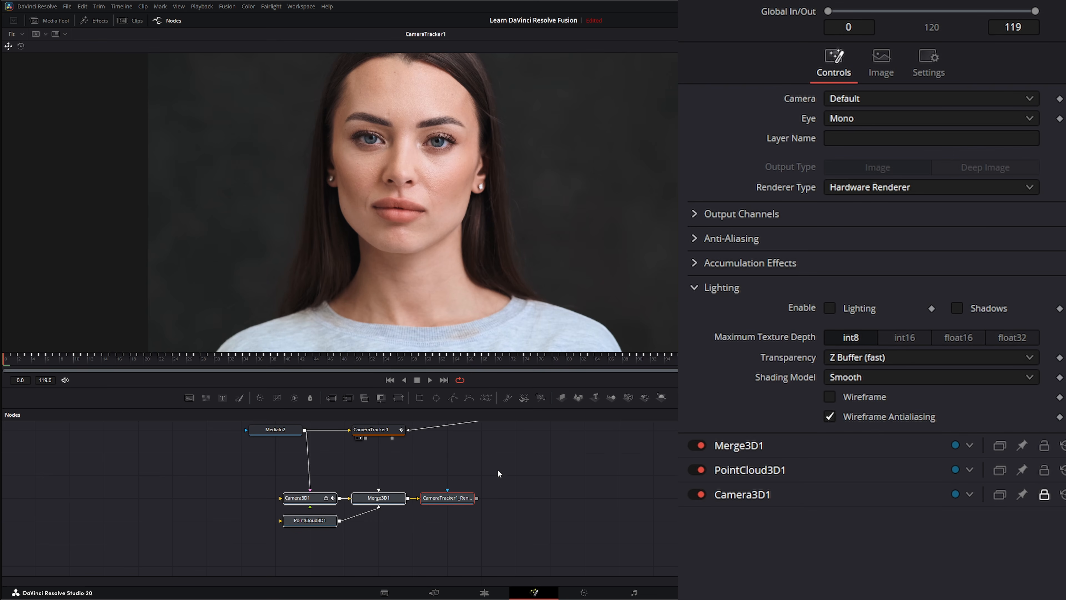
left_click_drag(521, 457, 457, 480)
left_click(368, 496)
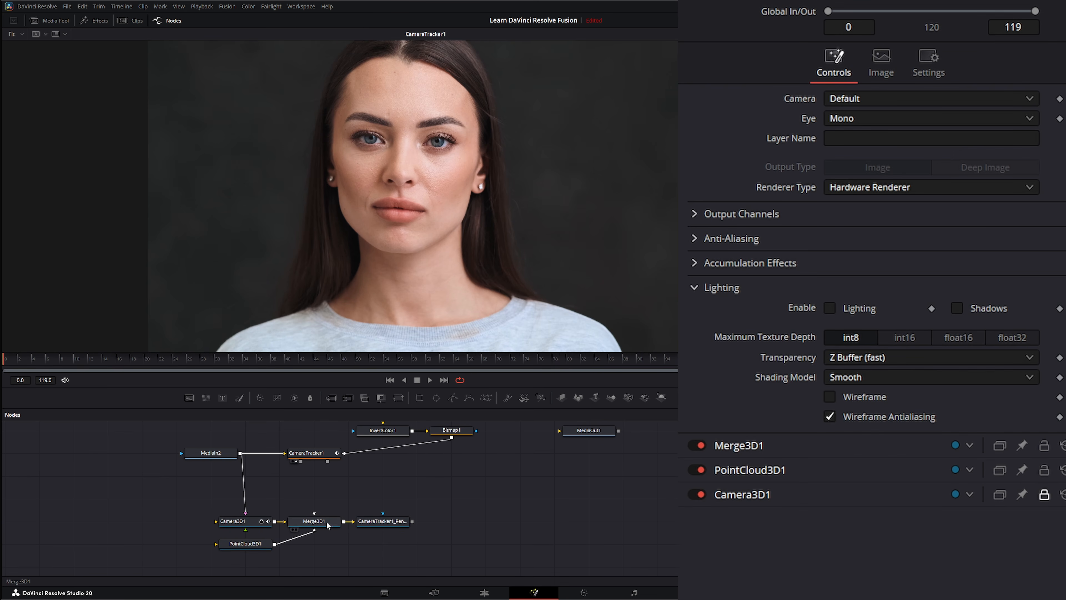
Step: Show Merge3D1 in the viewer, look through Camera3D1, and play part of the clip to check the track
left_click_drag(328, 525, 340, 260)
left_click_drag(594, 309, 591, 310)
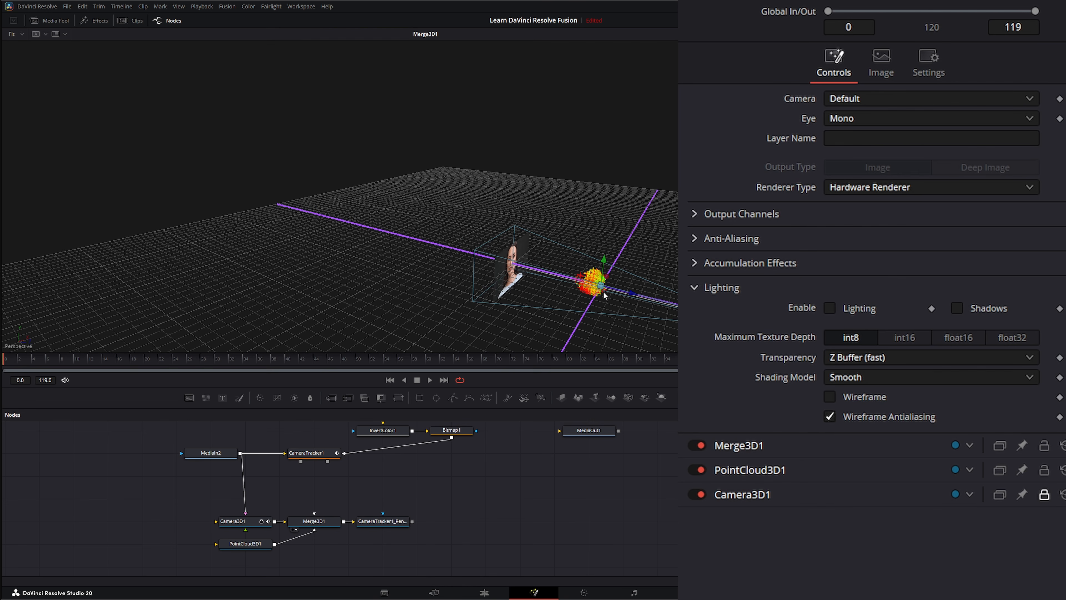
right_click(443, 301)
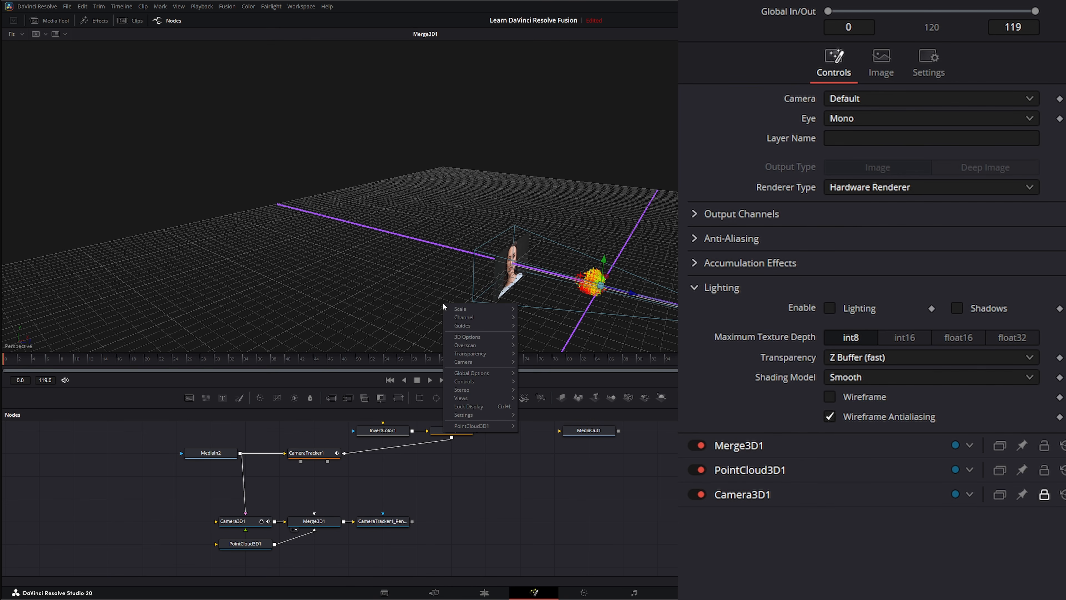
mouse_move(477, 363)
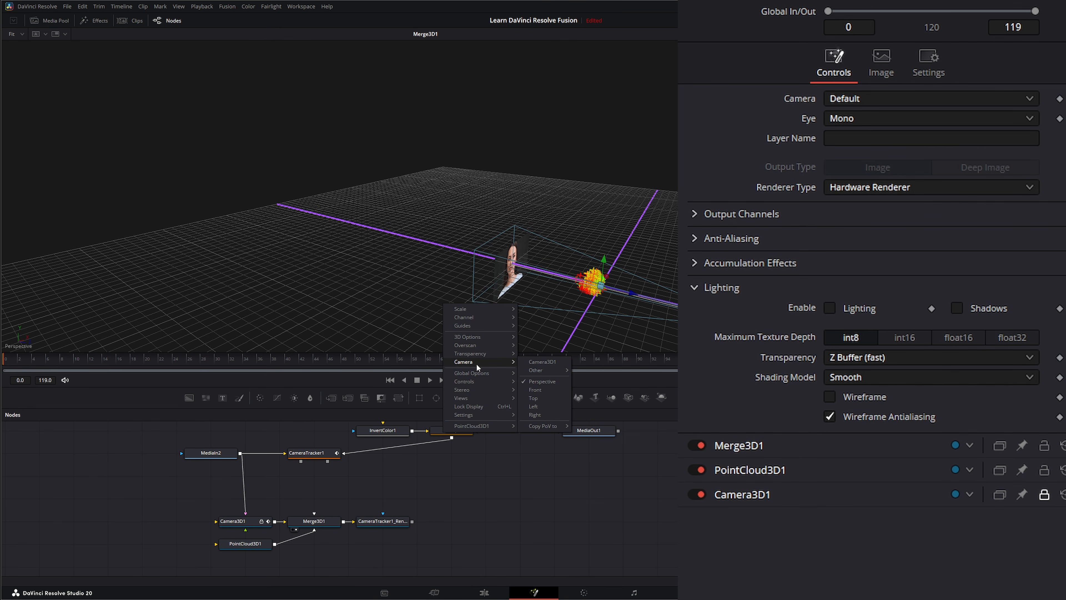
left_click(554, 362)
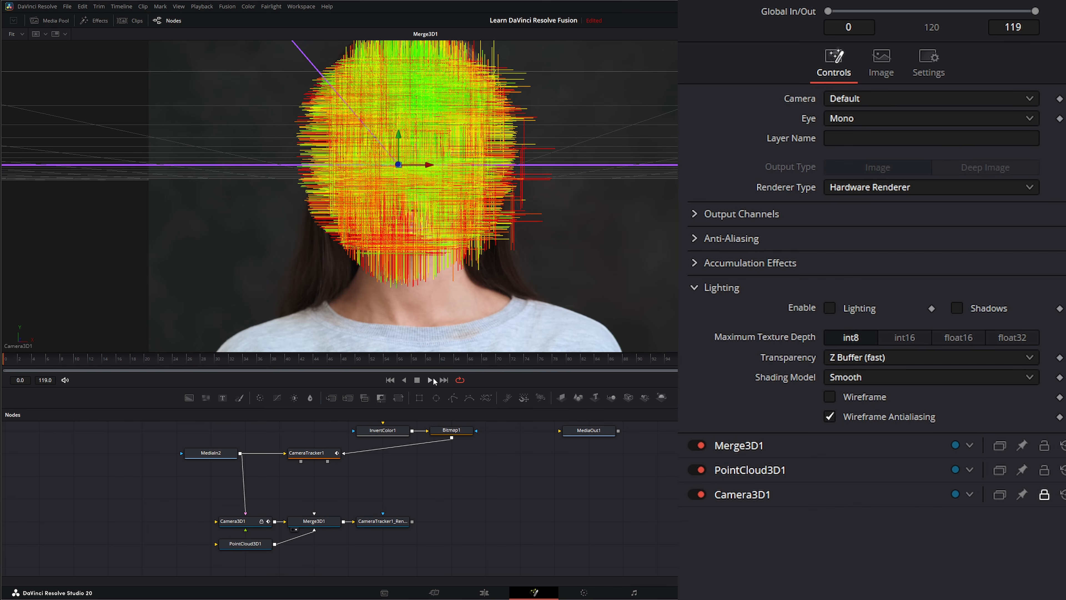
left_click(431, 380)
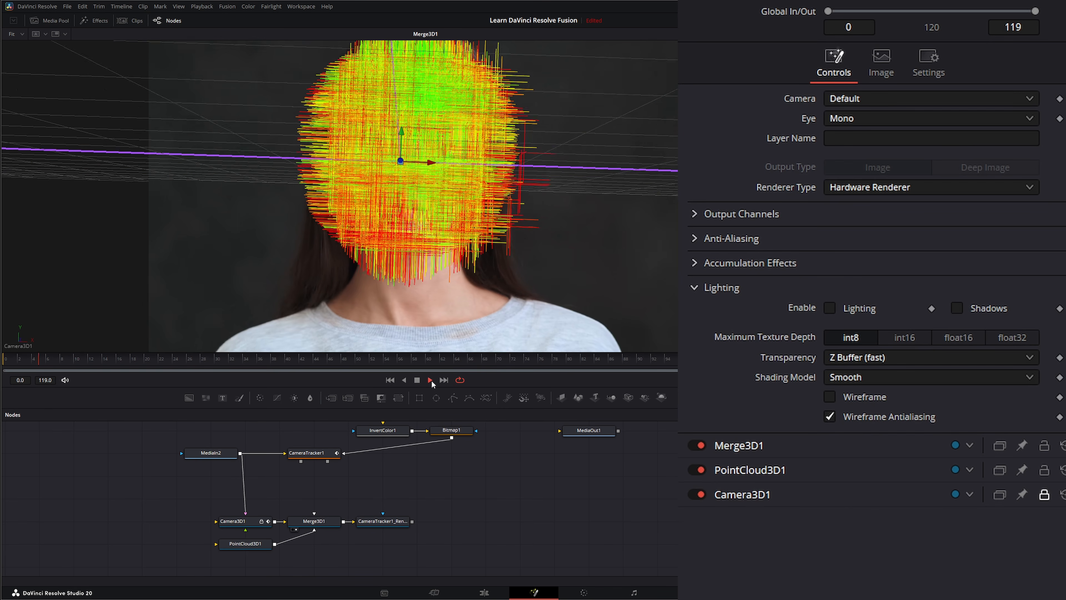
left_click(418, 379)
Step: Set the PointCloud3D1 style to Point at size 8.0 and return to the first frame
left_click(251, 545)
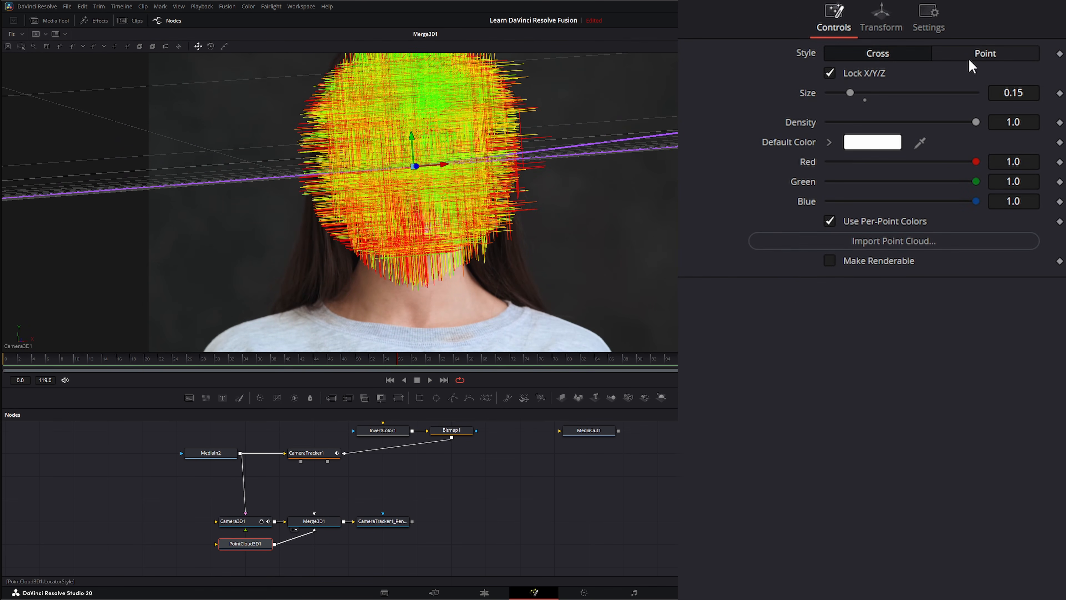
left_click(985, 53)
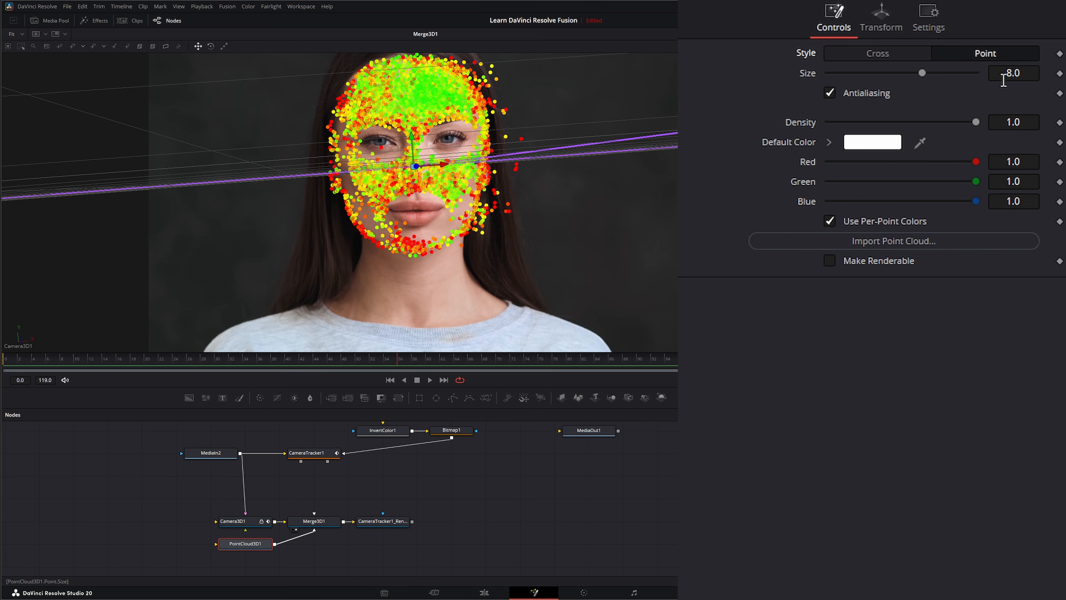
mouse_move(922, 73)
left_mouse_down()
mouse_move(830, 87)
mouse_move(911, 82)
left_mouse_up()
double_click(810, 75)
left_click(390, 380)
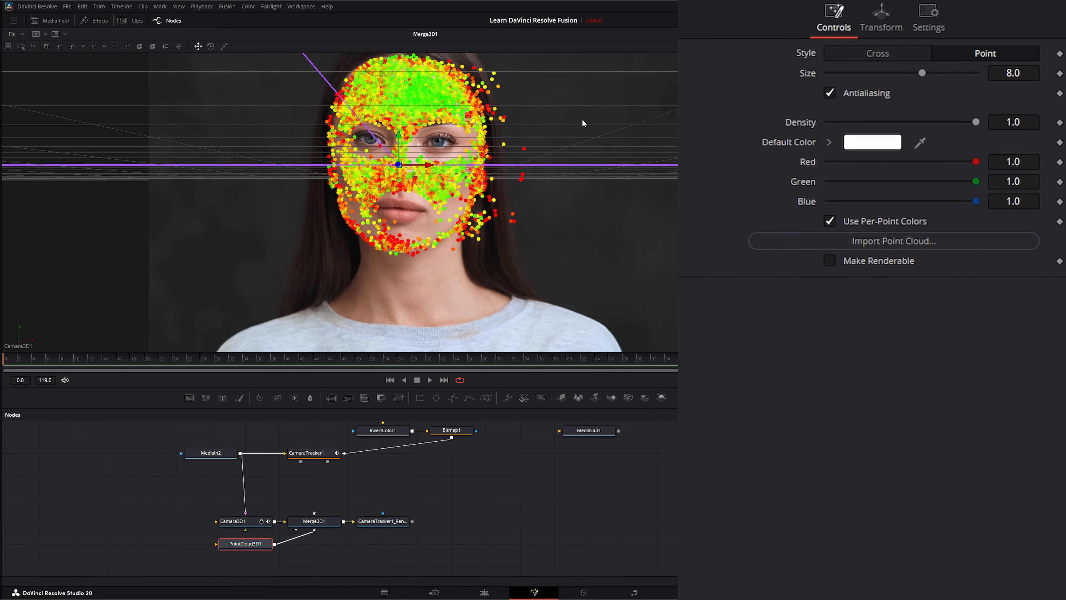
Step: Delete the stray cloud points in the hair and background beside the forehead, temple and cheek
left_click_drag(582, 119, 492, 249)
key("Delete")
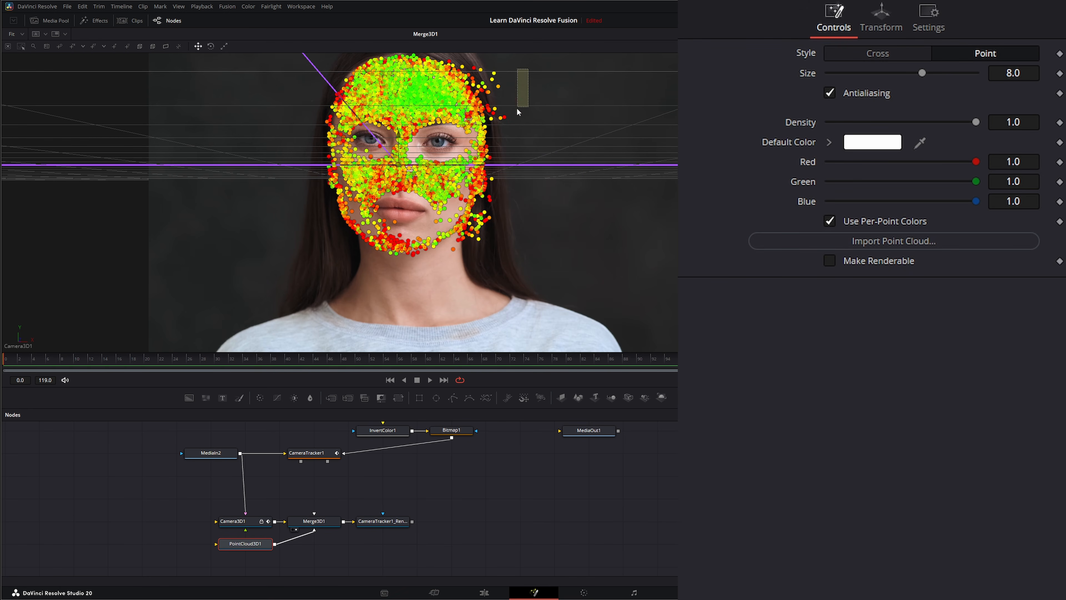
left_click_drag(517, 110, 488, 140)
key("Delete")
left_click_drag(502, 59, 486, 121)
key("Delete")
key("Delete")
Step: Delete the stray cloud points outside the face beside the jaw and below the ear
left_click_drag(461, 256, 480, 241)
left_click_drag(501, 201, 486, 220)
key("Delete")
left_click_drag(504, 174, 474, 230)
key("Delete")
key("Delete")
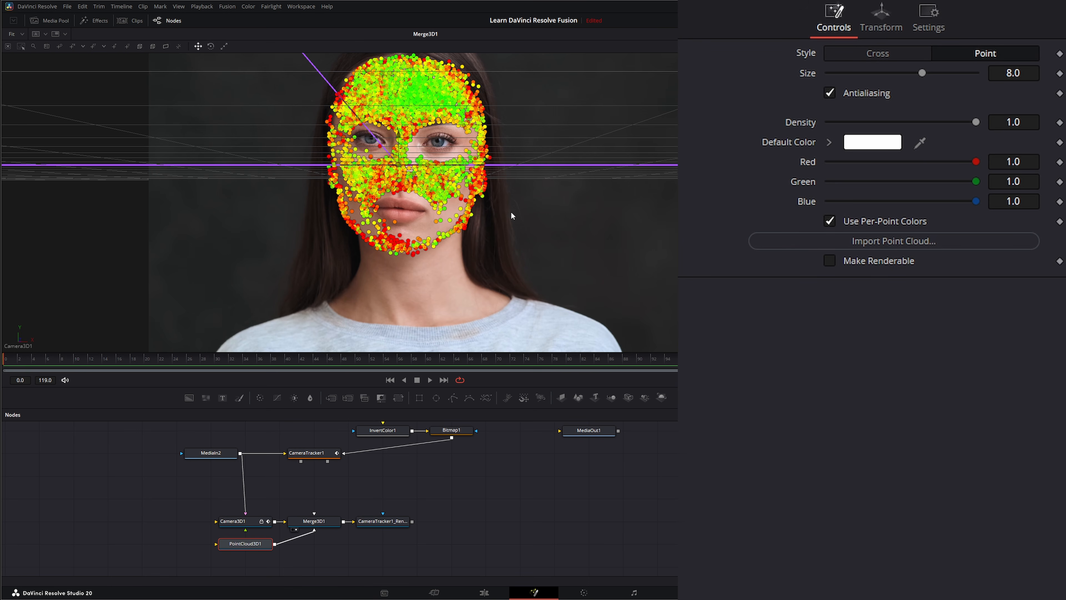
Step: Switch to the Left view and delete the stray cloud points behind the face and in front of the nose
right_click(316, 207)
mouse_move(356, 267)
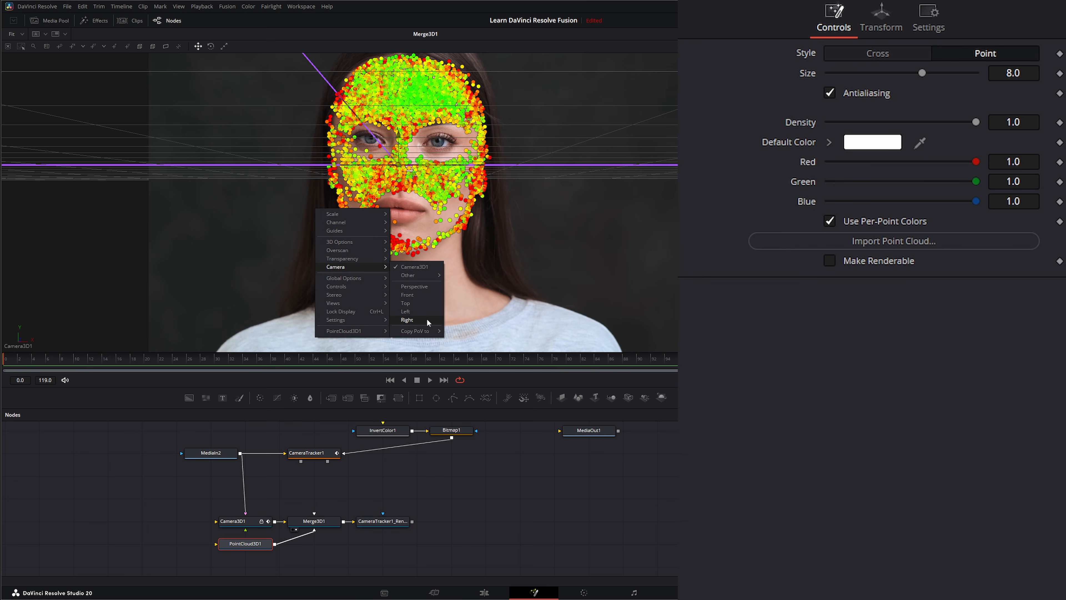
left_click(418, 311)
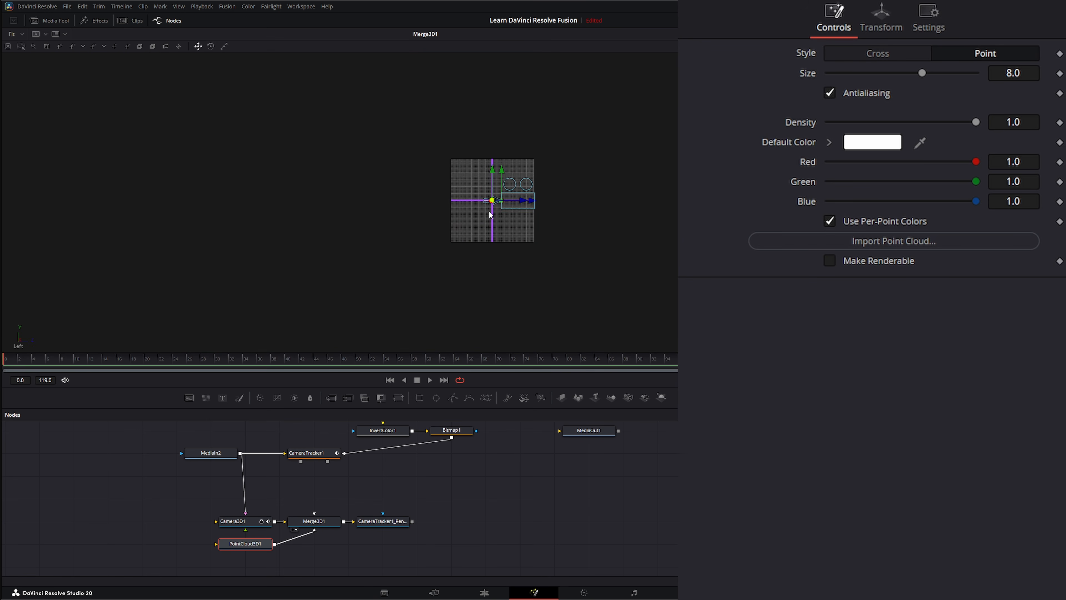
scroll(495, 208, "up", 3)
scroll(662, 214, "up", 2)
left_click_drag(802, 217, 461, 207)
scroll(460, 206, "up", 5)
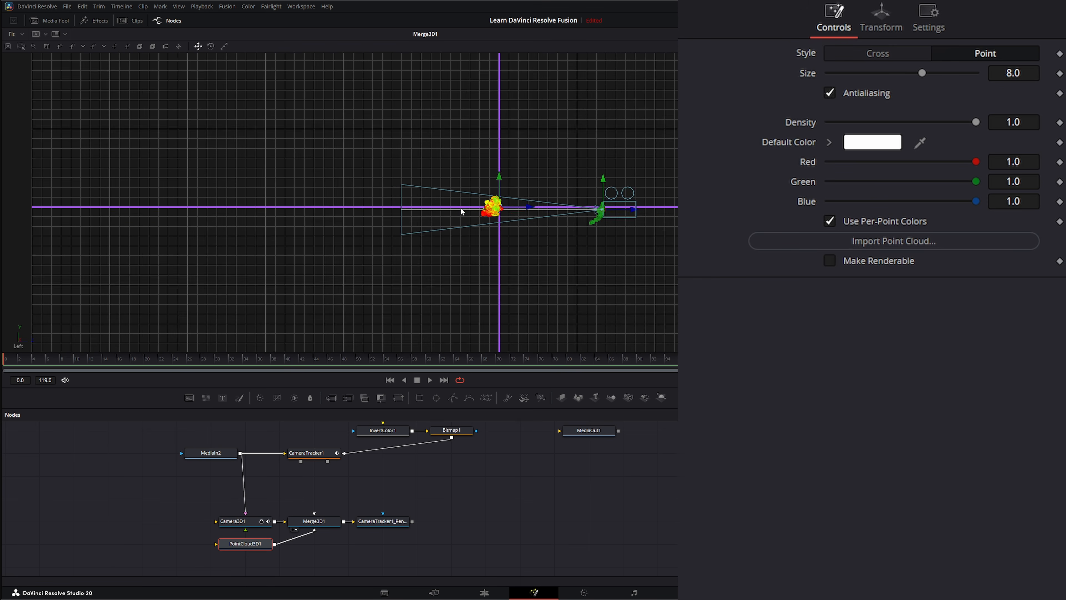
scroll(533, 229, "up", 3)
left_click_drag(697, 232, 398, 186)
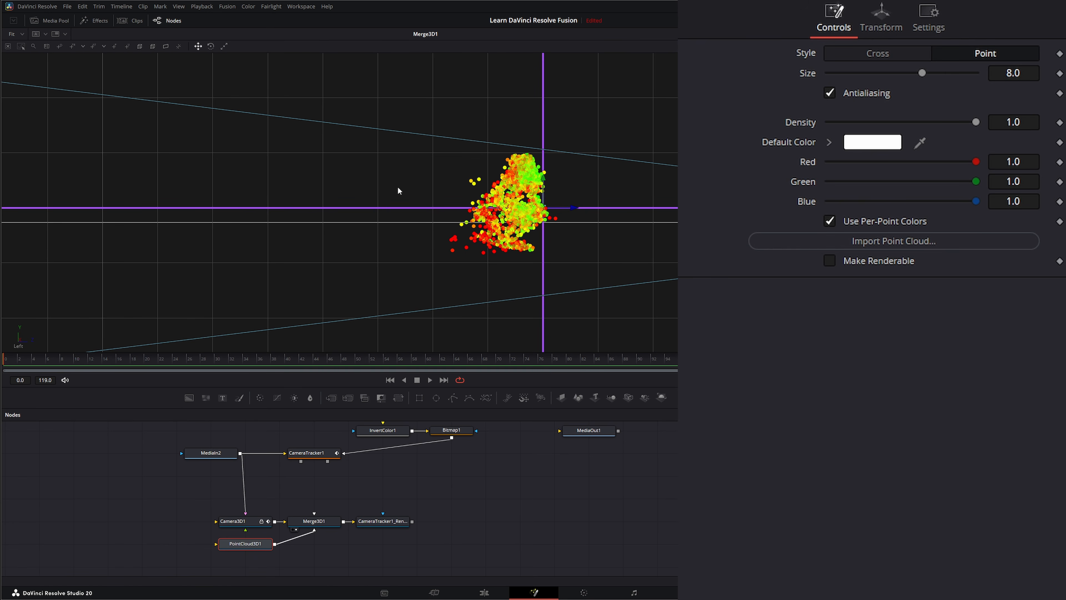
left_click_drag(370, 105, 490, 291)
key("Delete")
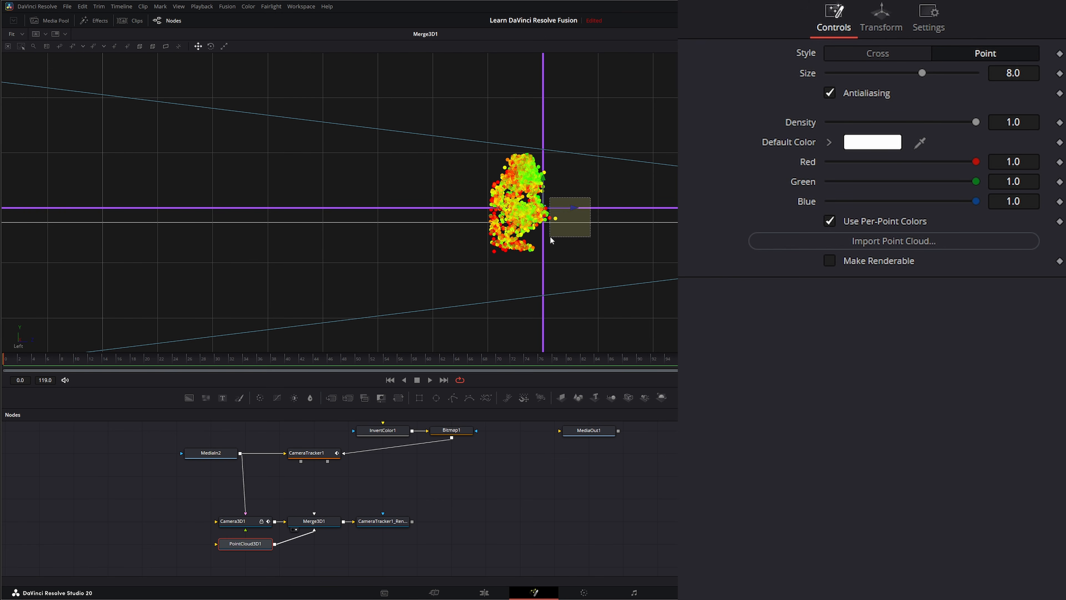
left_click_drag(551, 237, 551, 236)
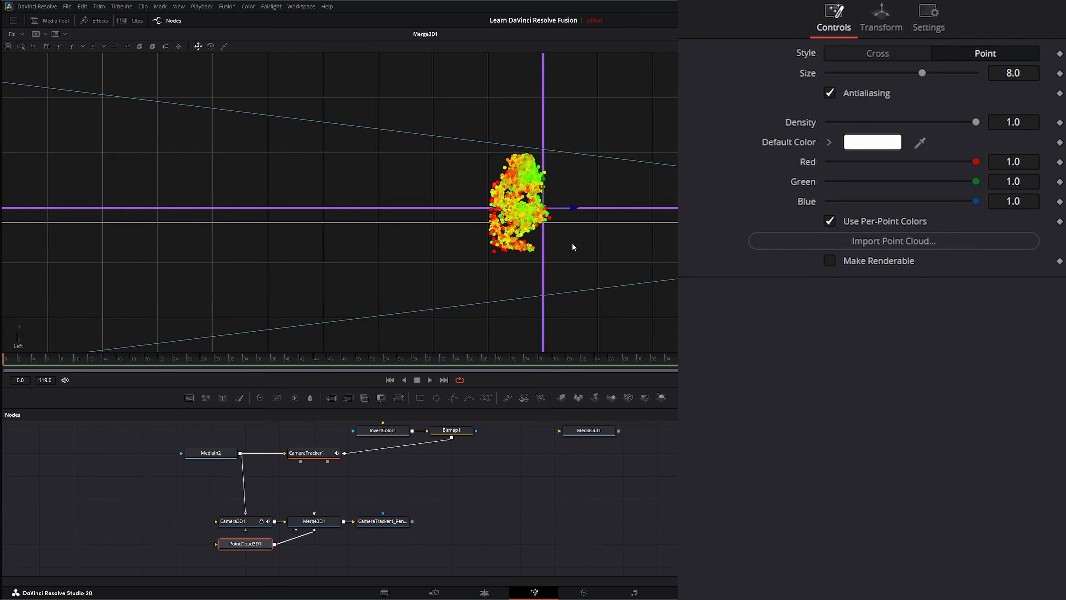
Step: Scrub the clip in the Left and Perspective views to examine the camera movement and the face-shaped cloud, ending on the first frame
left_click_drag(55, 359, 193, 375)
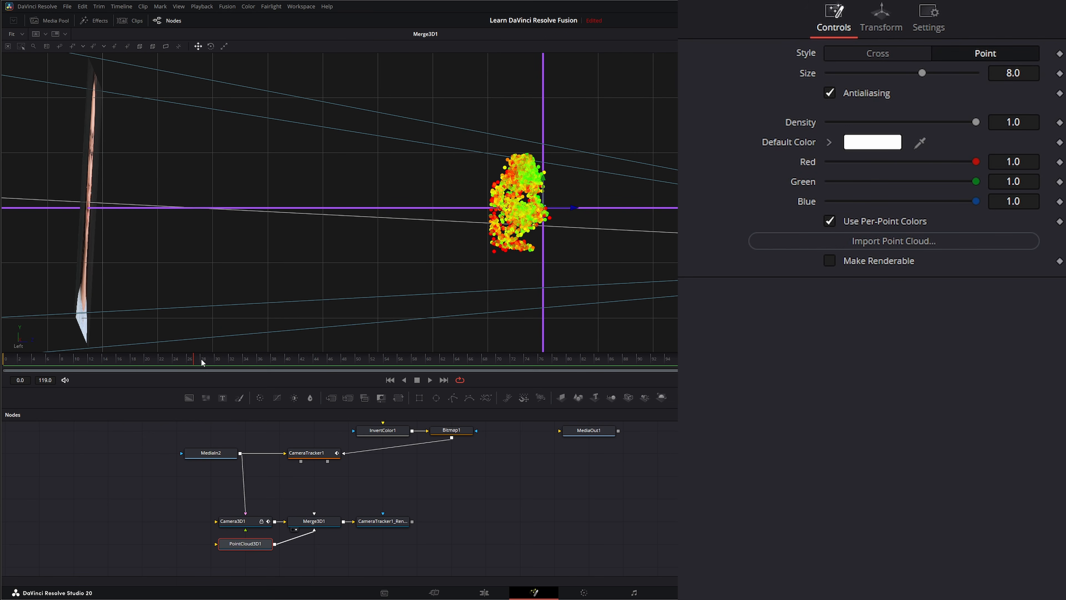
left_click_drag(202, 363, 39, 379)
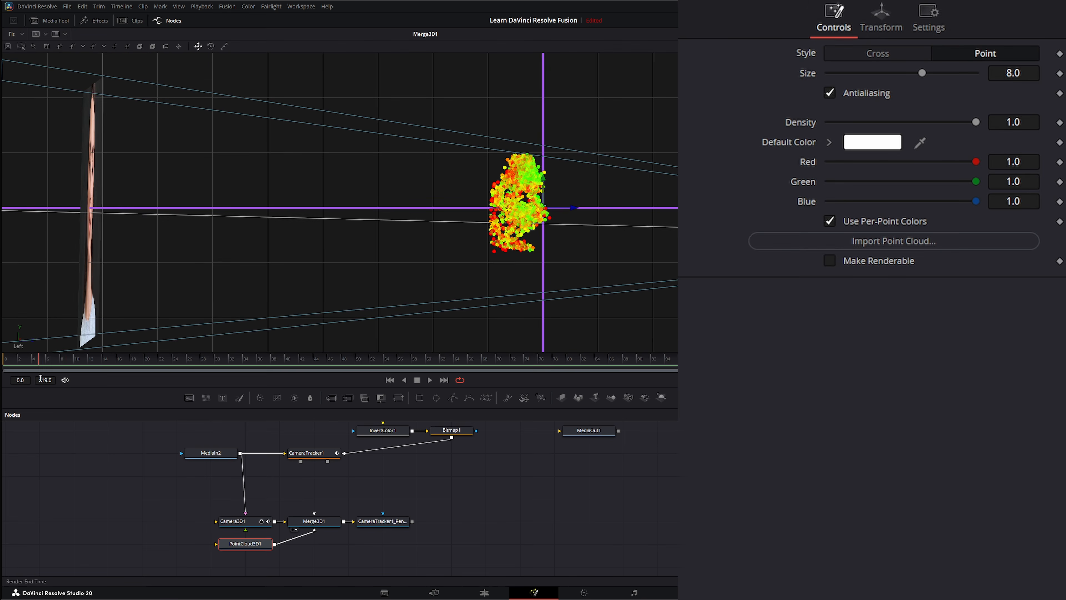
key("shift+p")
scroll(618, 305, "up", 2)
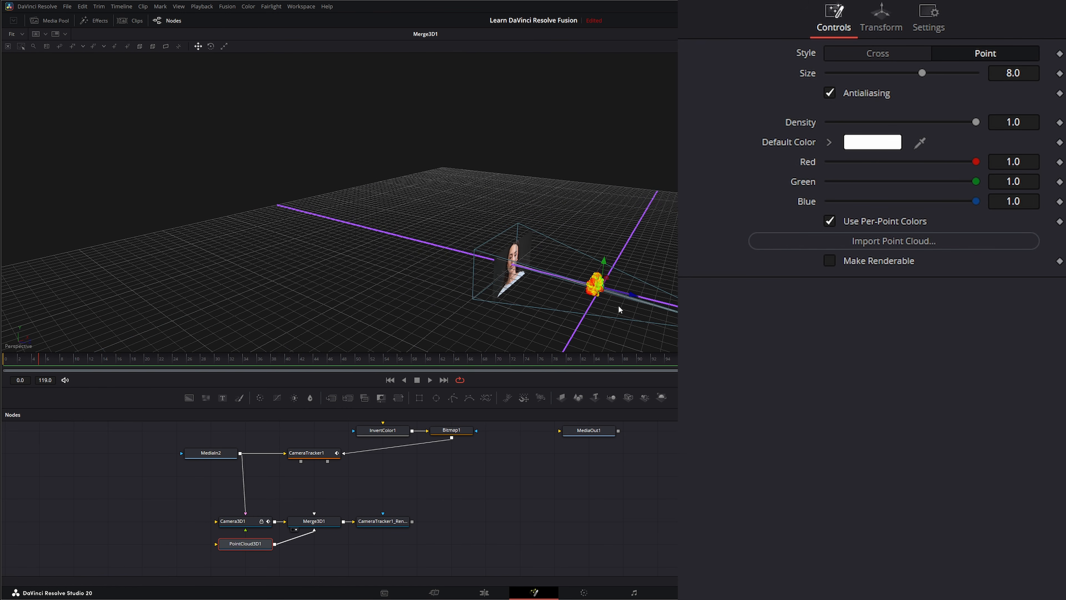
scroll(640, 302, "up", 4)
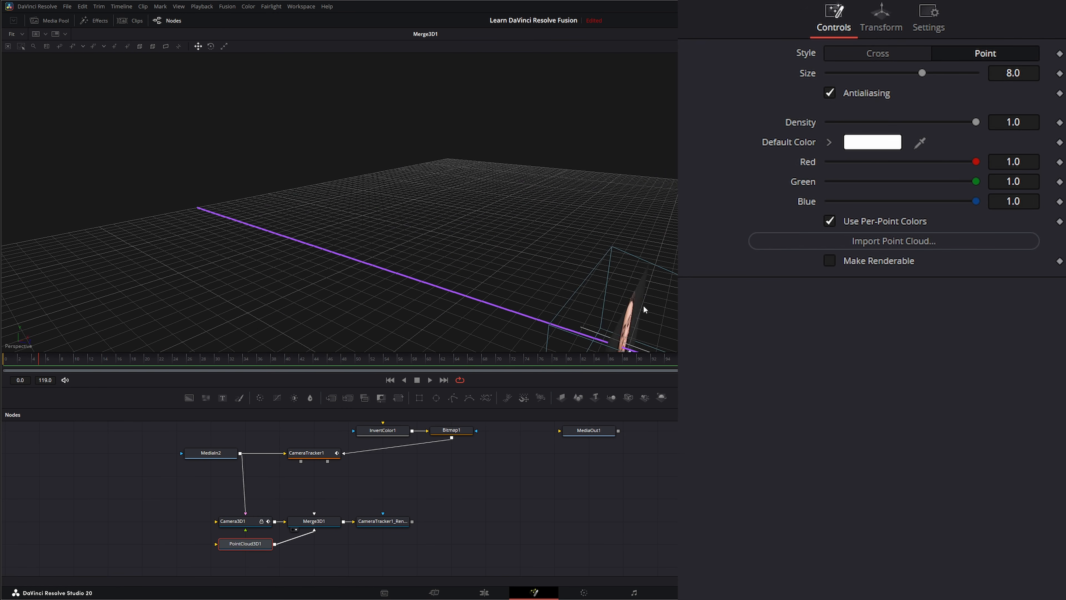
scroll(622, 276, "up", 1)
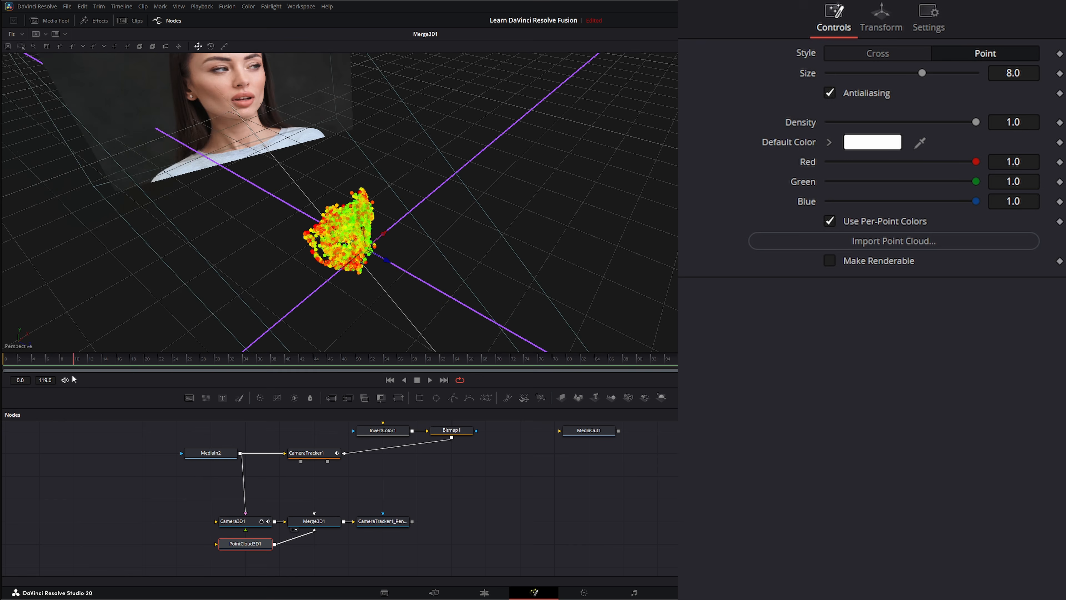
left_click_drag(70, 376, 1, 379)
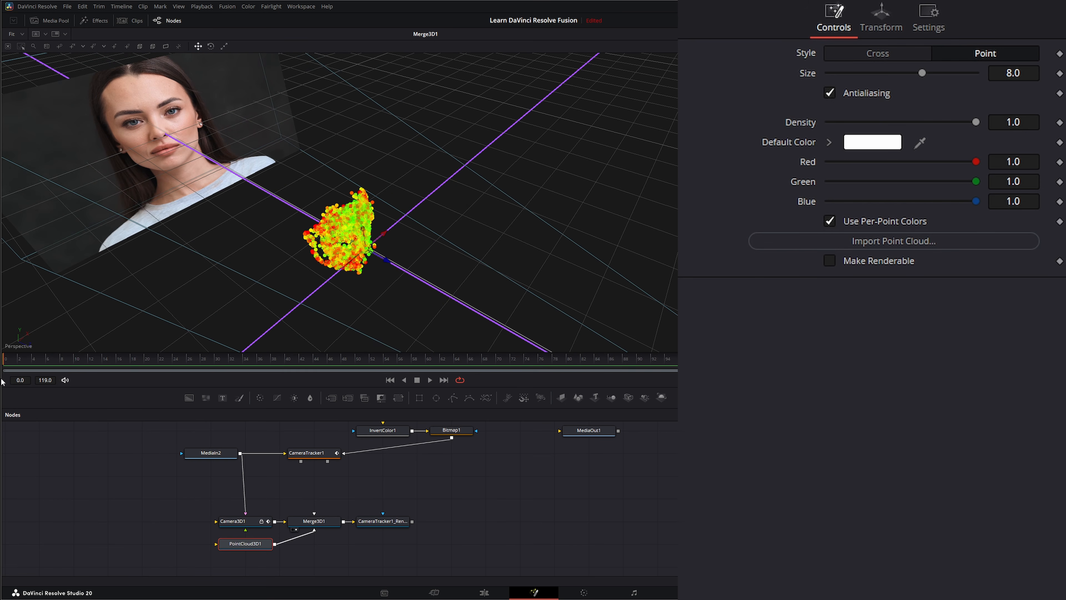
left_click_drag(375, 251, 379, 244)
left_click_drag(374, 282, 285, 292)
left_click_drag(405, 310, 485, 306)
Step: Look through Camera3D1 again and play the clip to check how the cleaned point cloud follows the face
right_click(352, 273)
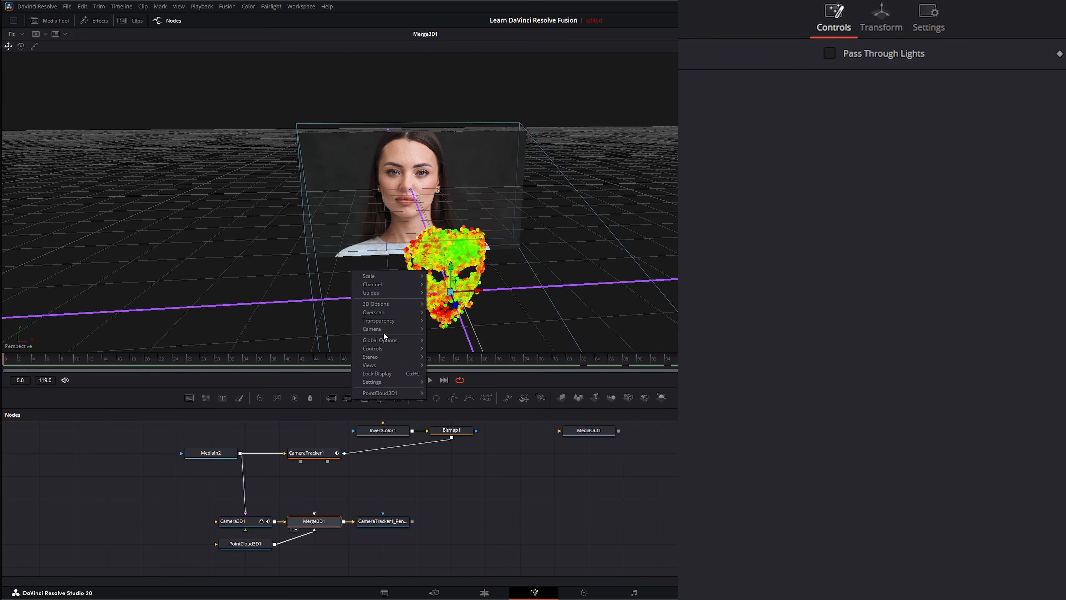
mouse_move(381, 329)
left_click(451, 329)
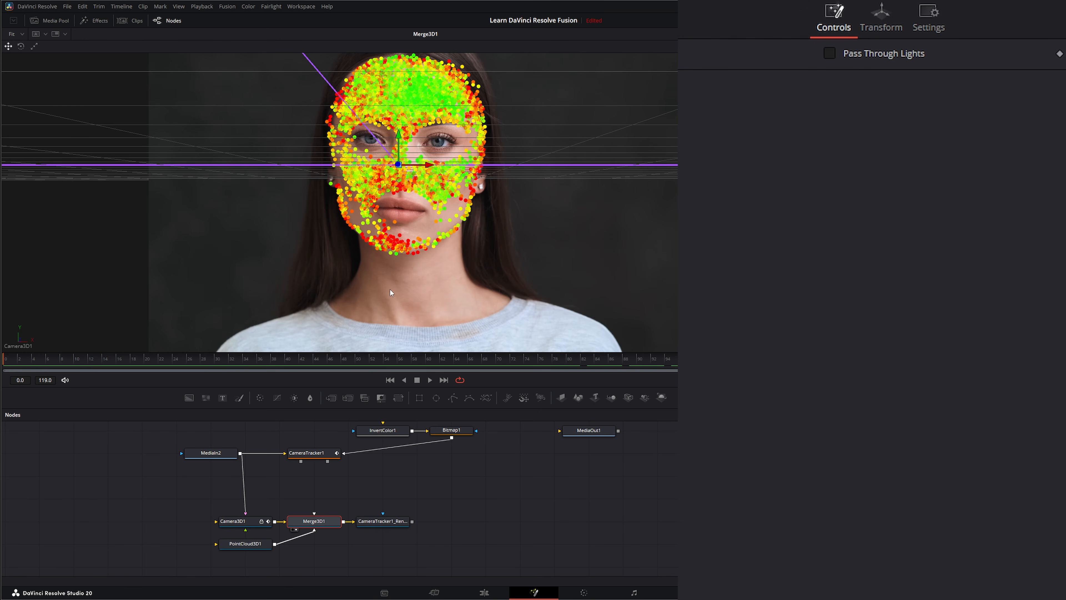
left_click(430, 380)
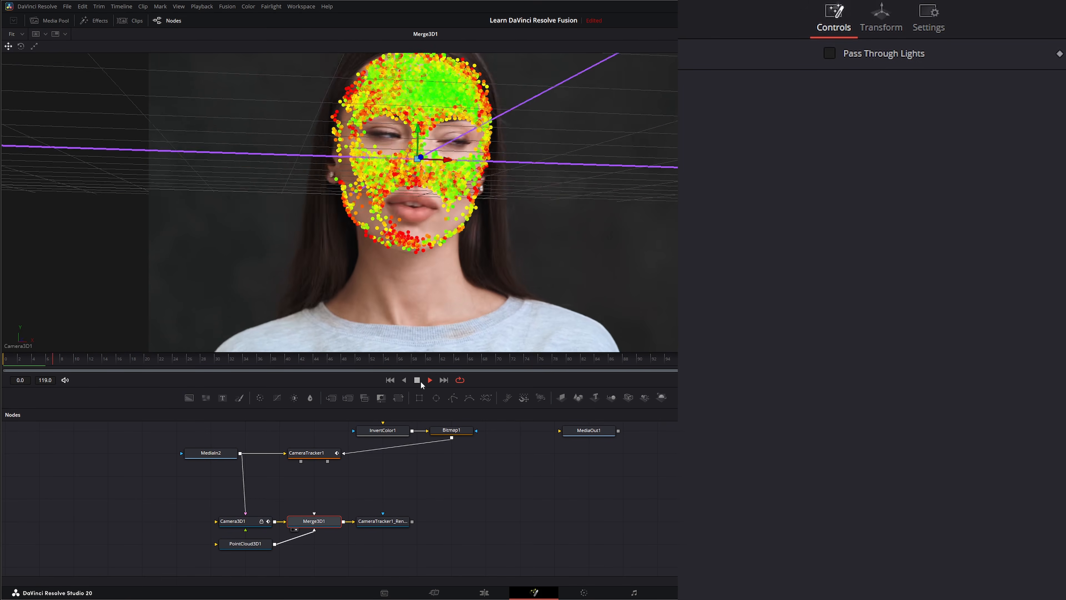
left_click(417, 380)
Step: At about frame 16, delete the stray cloud points beyond the chin, cheek and forehead edges, and return to the first frame
left_click_drag(188, 361, 118, 366)
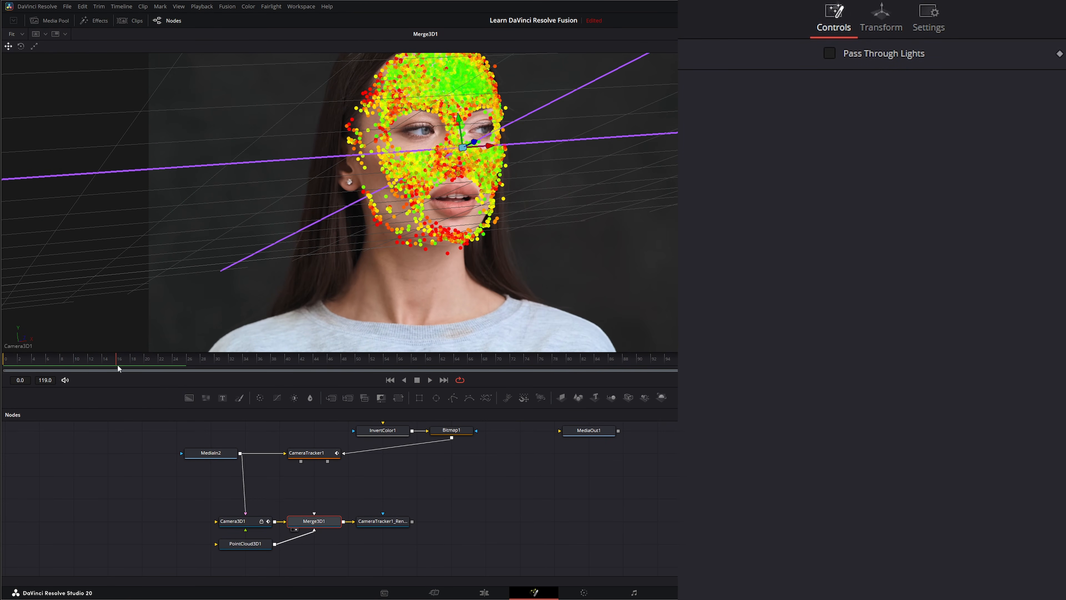
left_click(479, 236)
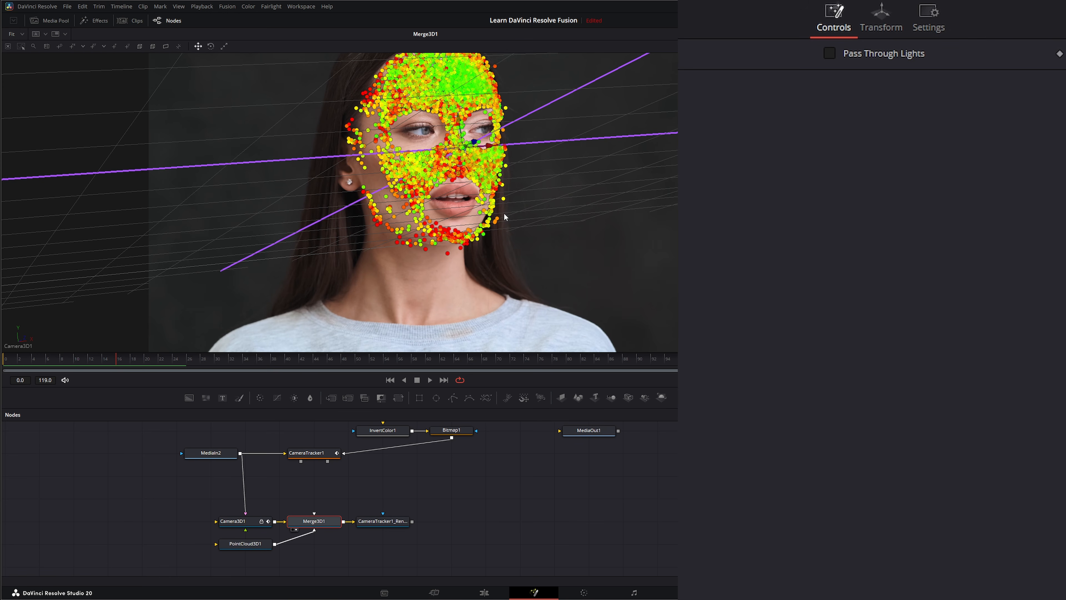
left_click_drag(497, 231, 493, 232)
left_click_drag(523, 101, 504, 115)
left_click_drag(507, 55, 492, 70)
key("Delete")
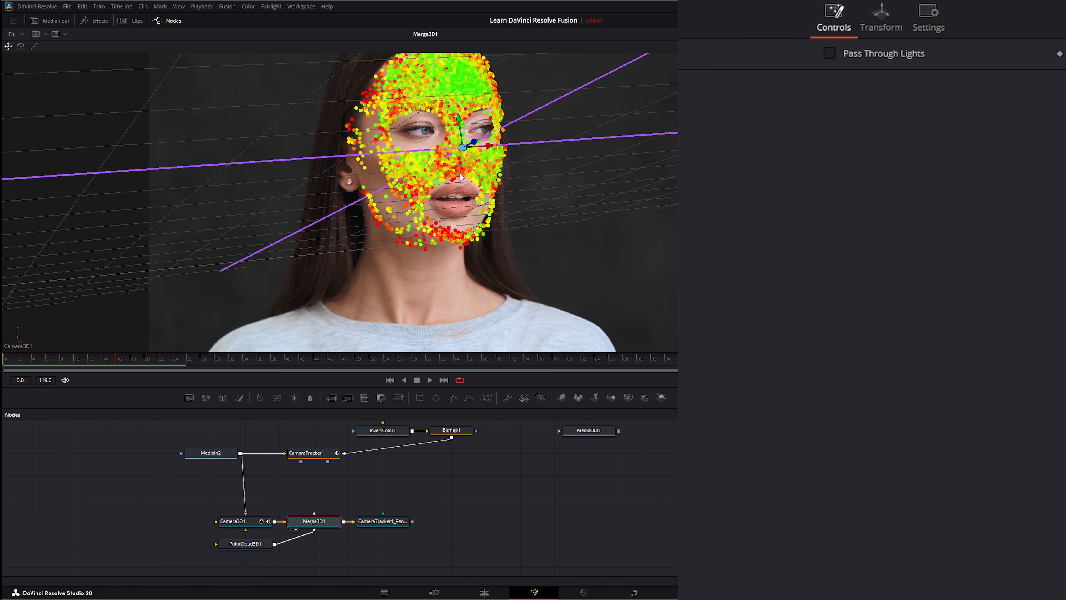
left_click_drag(116, 358, 4, 374)
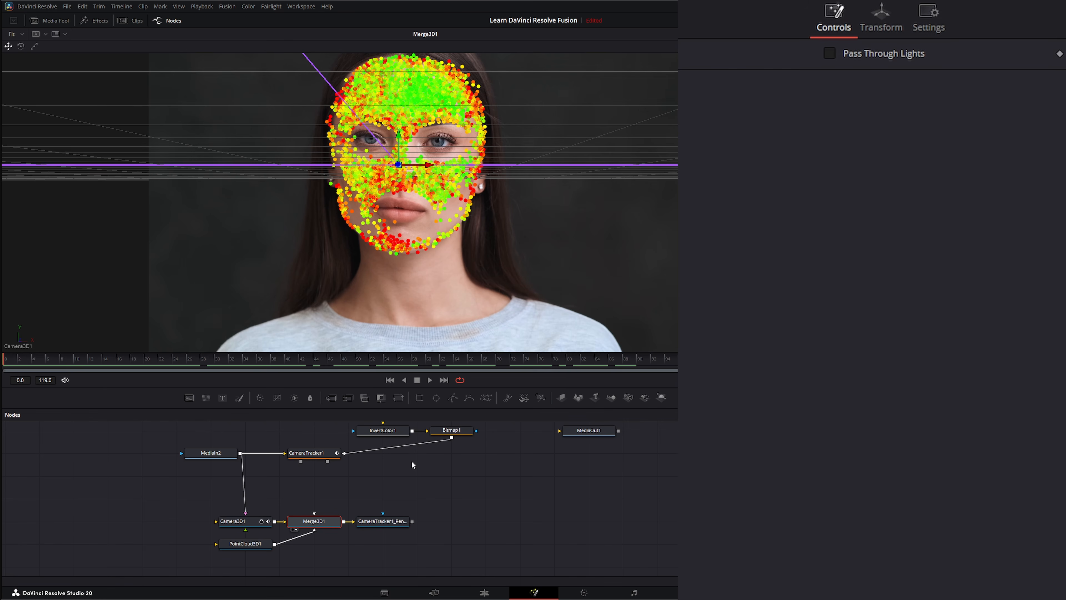
left_click(365, 498)
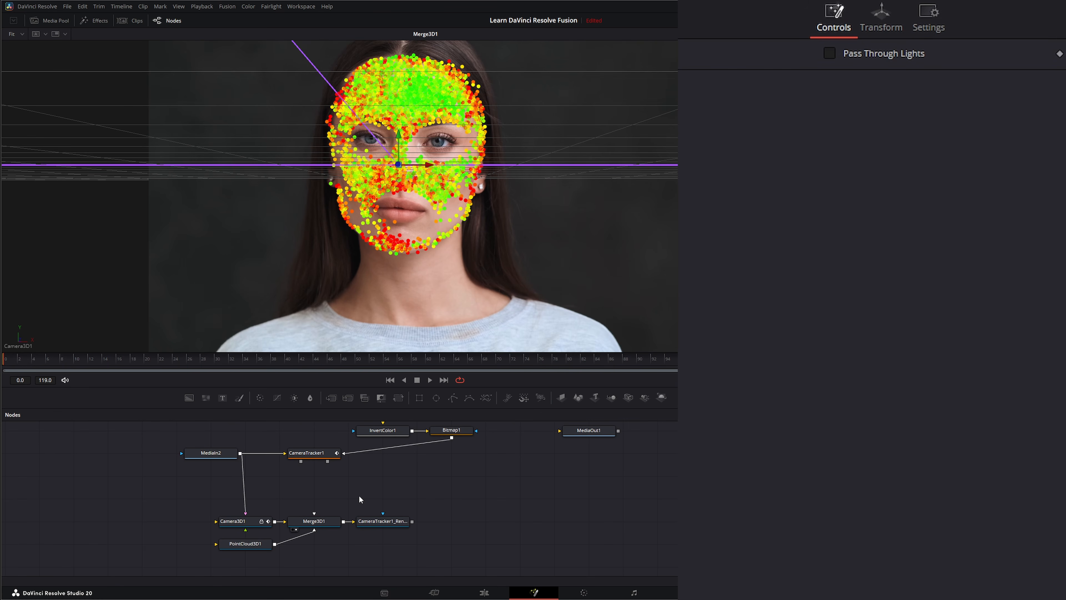
Step: Add a Text 3D node above Merge3D1 and connect its output to Merge3D1
key("shift+space")
type("bit")
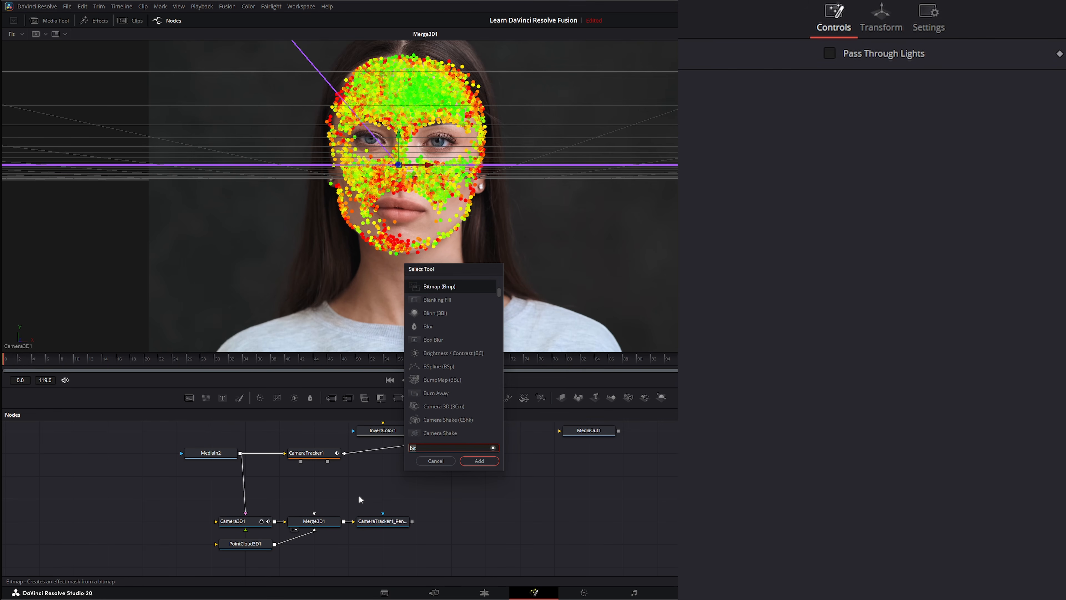
type("text")
key("Return")
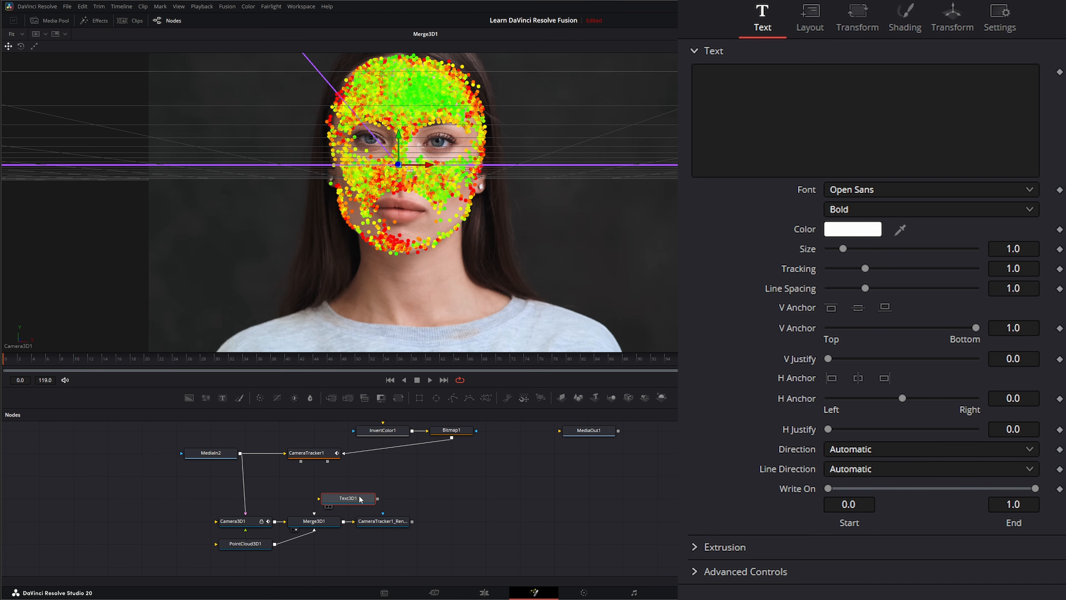
left_click_drag(361, 498, 336, 509)
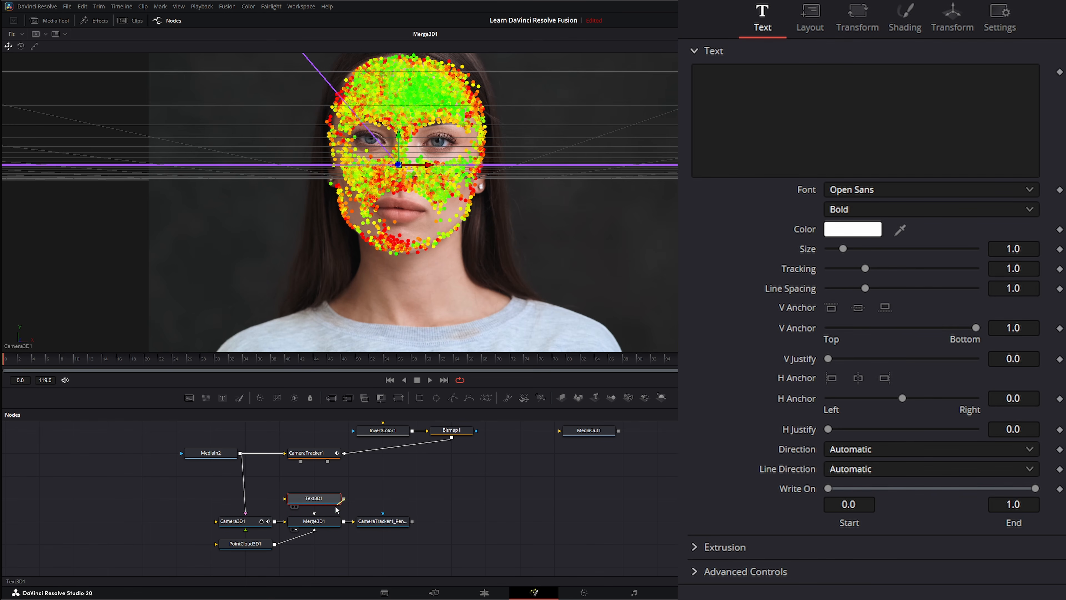
left_click(321, 525)
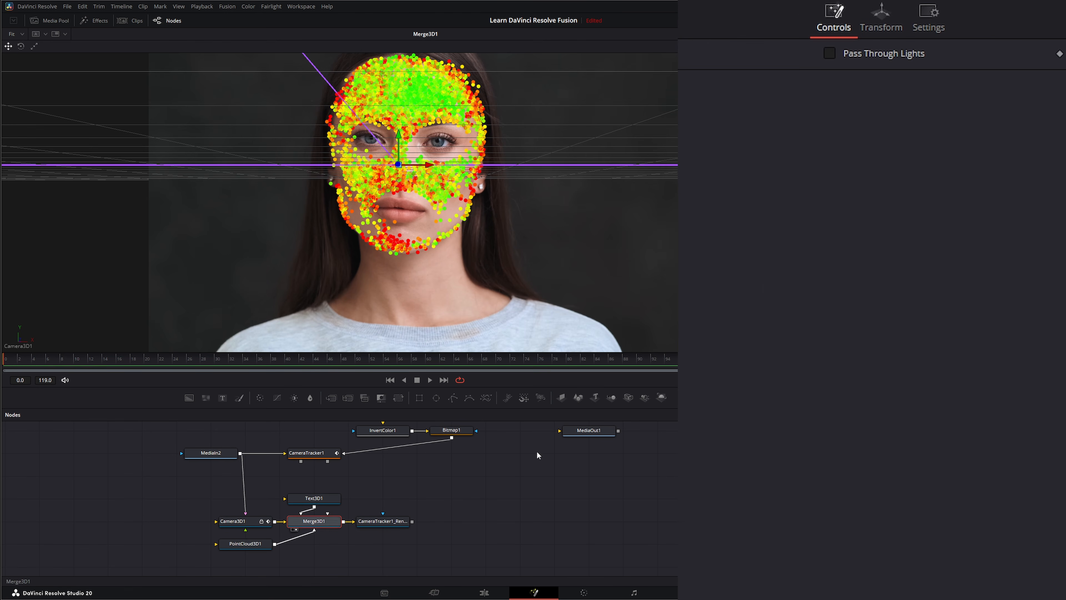
Step: Set the styled text of the Text3D1 node to FACE
left_click(307, 501)
left_click(807, 111)
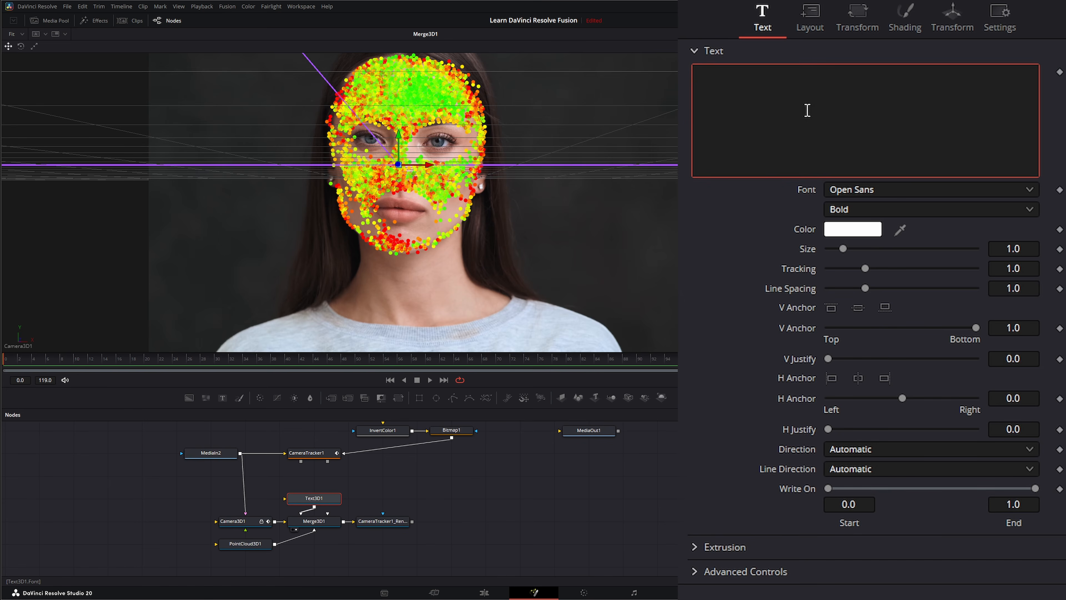
type("FACE")
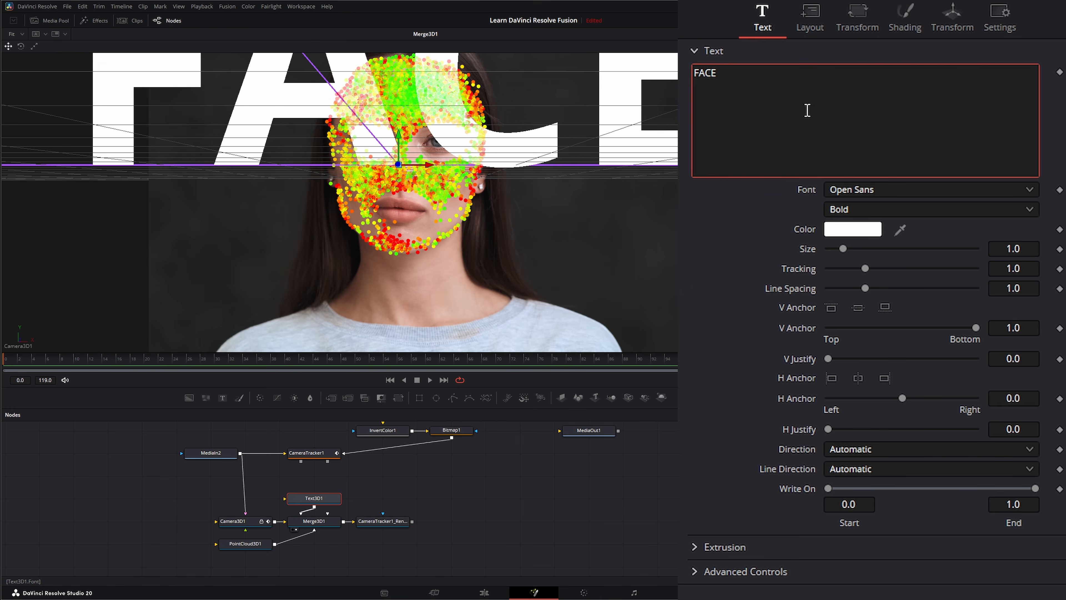
Step: Play the clip to check how the FACE text follows the head movement, and return to the first frame
left_click(430, 380)
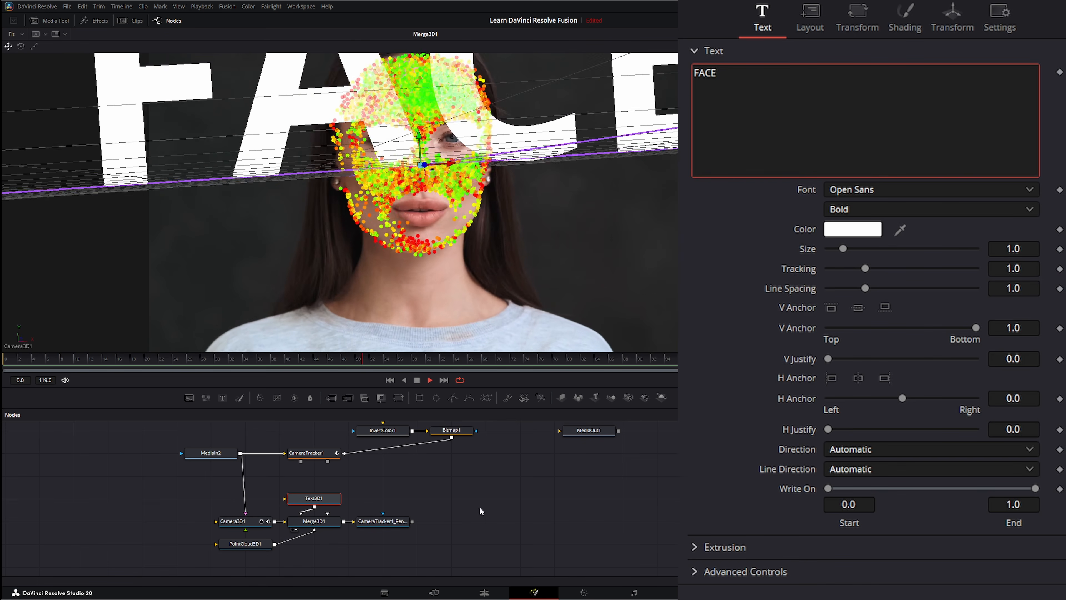
left_click(417, 380)
left_click(389, 381)
Step: In the Perspective view, move the FACE text forward along Z to about 0.09, near the front of the face point cloud
right_click(364, 193)
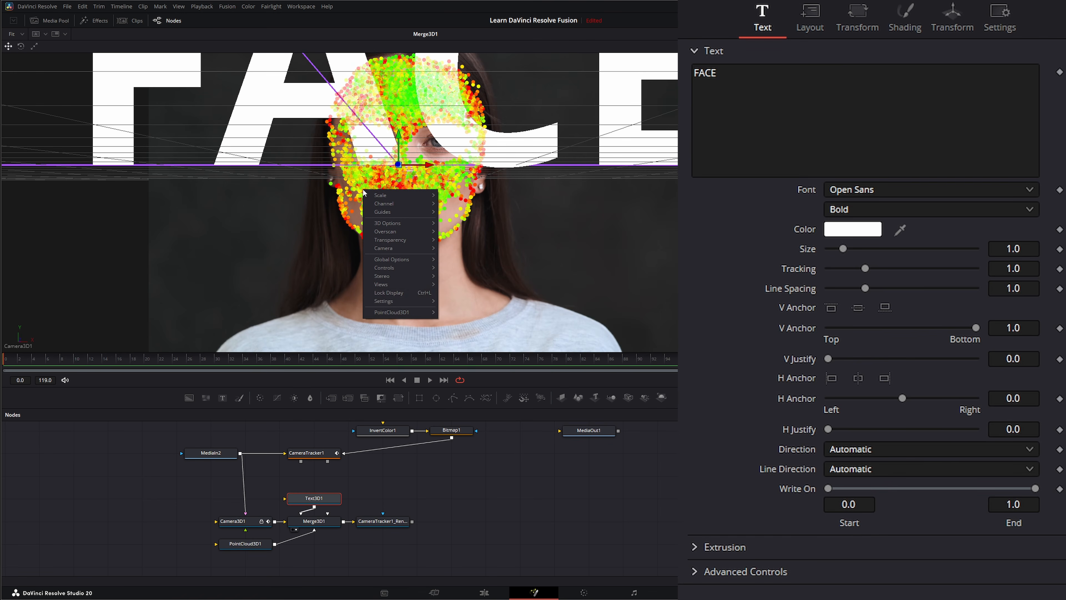
mouse_move(390, 248)
left_click(473, 269)
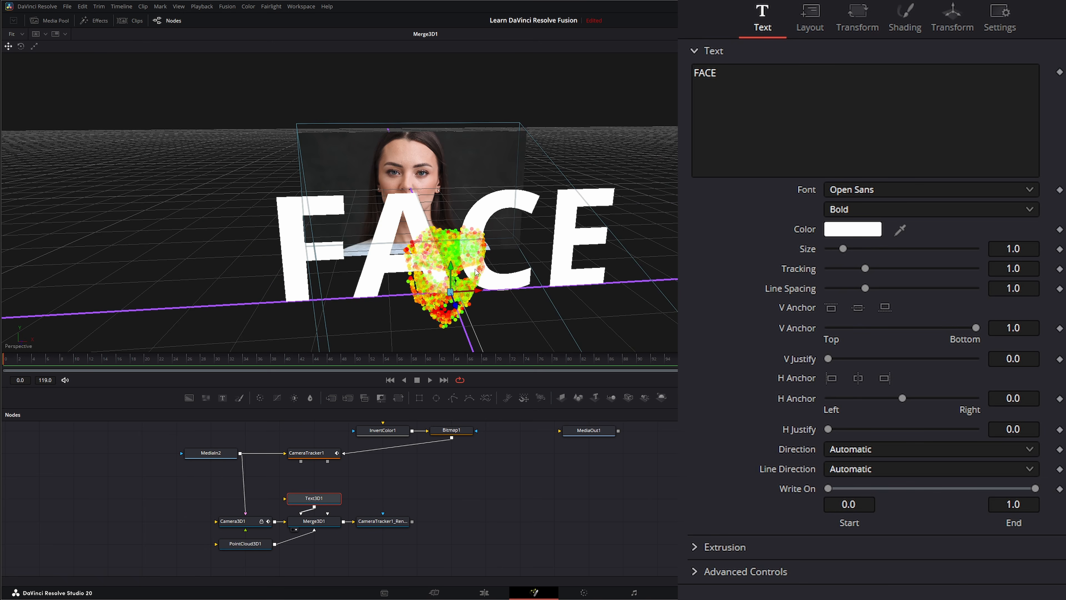
left_click_drag(466, 294, 516, 202)
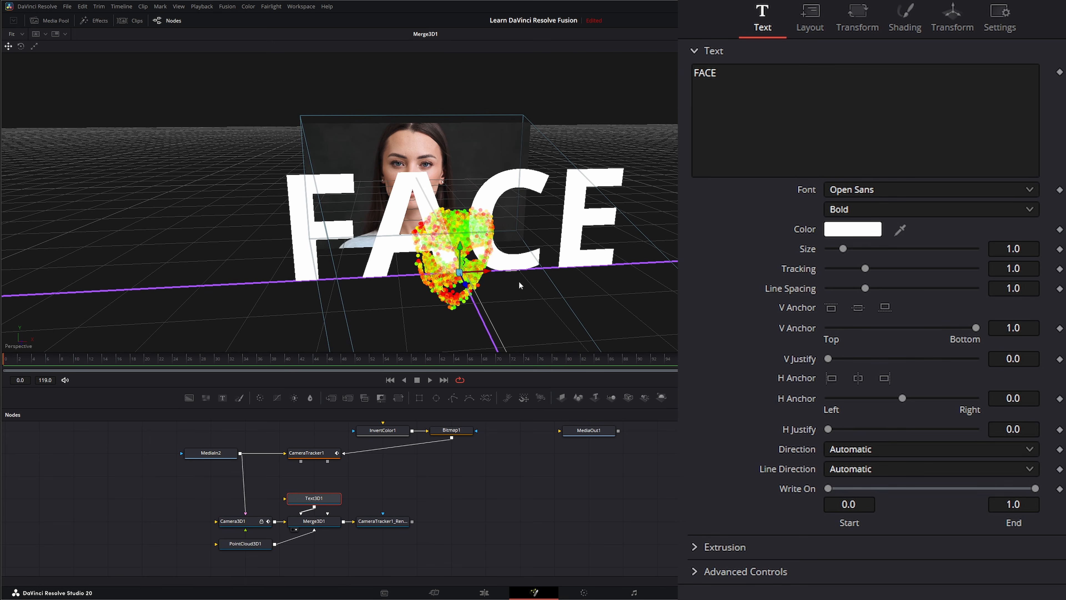
left_click_drag(497, 287, 678, 83)
left_click_drag(377, 294, 677, 243)
left_click_drag(446, 289, 677, 247)
mouse_move(525, 306)
left_mouse_down()
mouse_move(514, 294)
mouse_move(573, 290)
mouse_move(535, 303)
left_mouse_up()
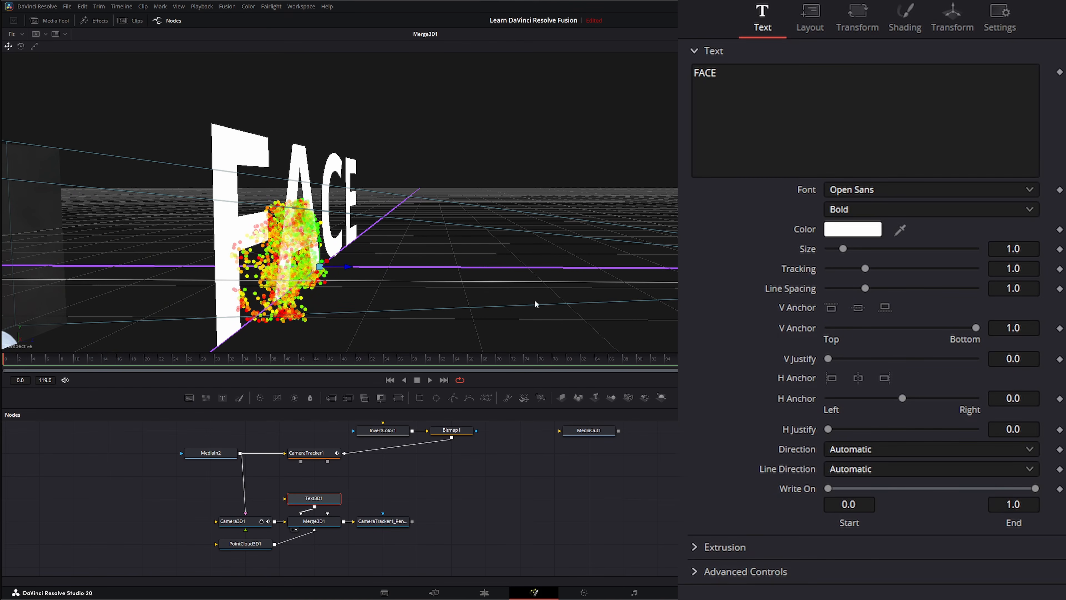
left_click_drag(349, 269, 375, 270)
Step: Extrude the FACE text to a depth of about 0.0214 and color it orange
left_click(714, 547)
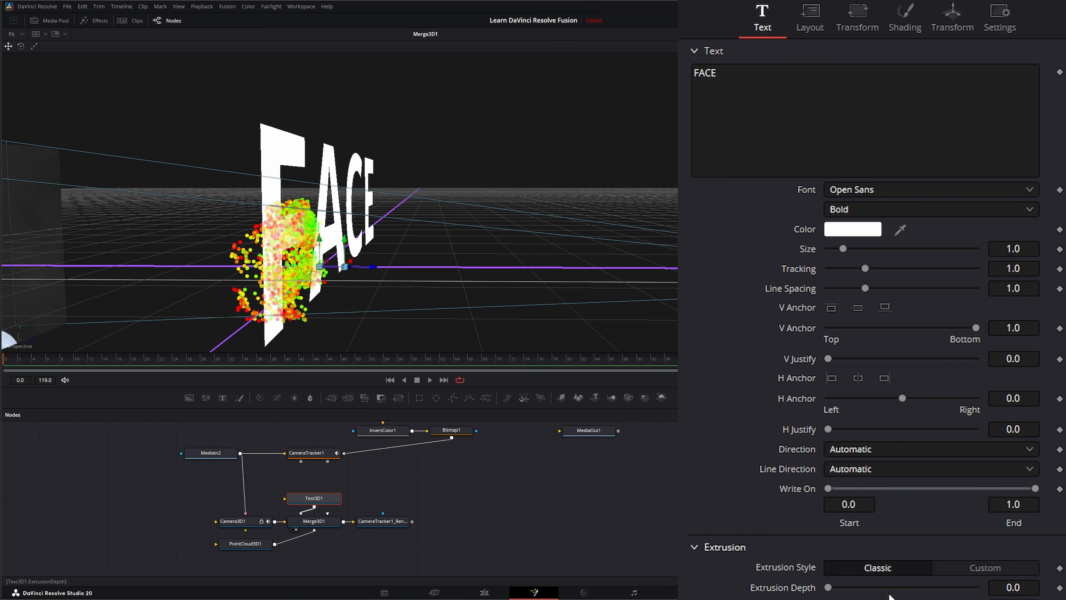
left_click_drag(838, 590, 846, 591)
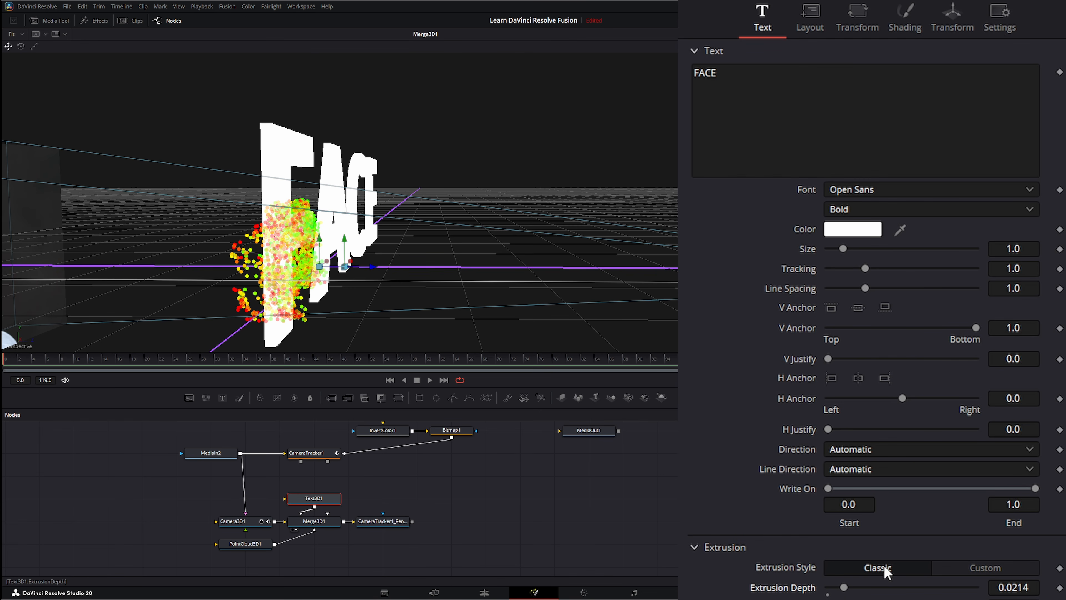
left_click(854, 233)
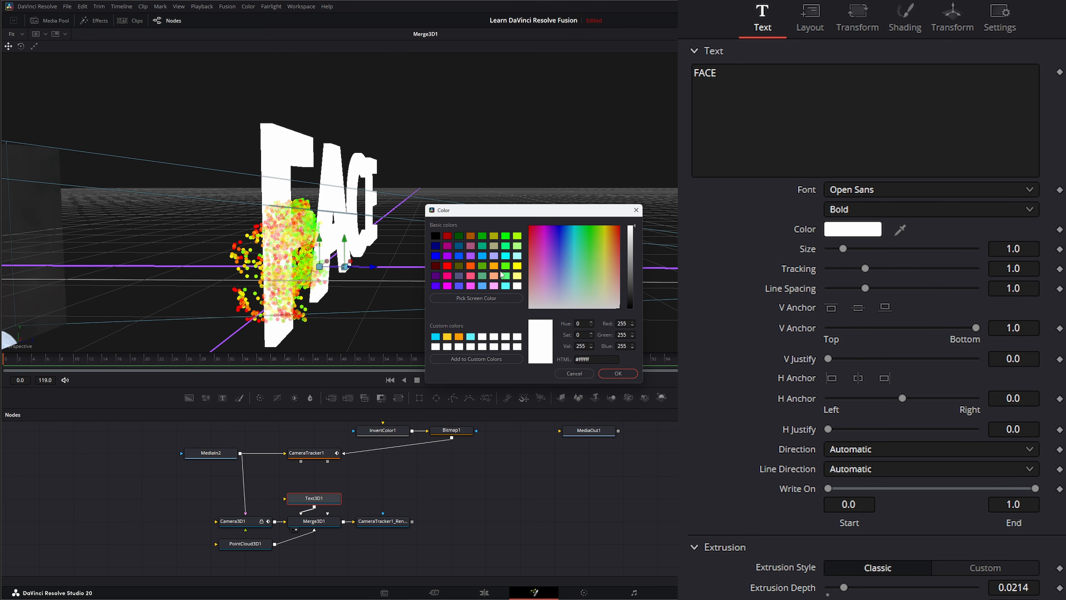
left_click(495, 267)
left_click(619, 374)
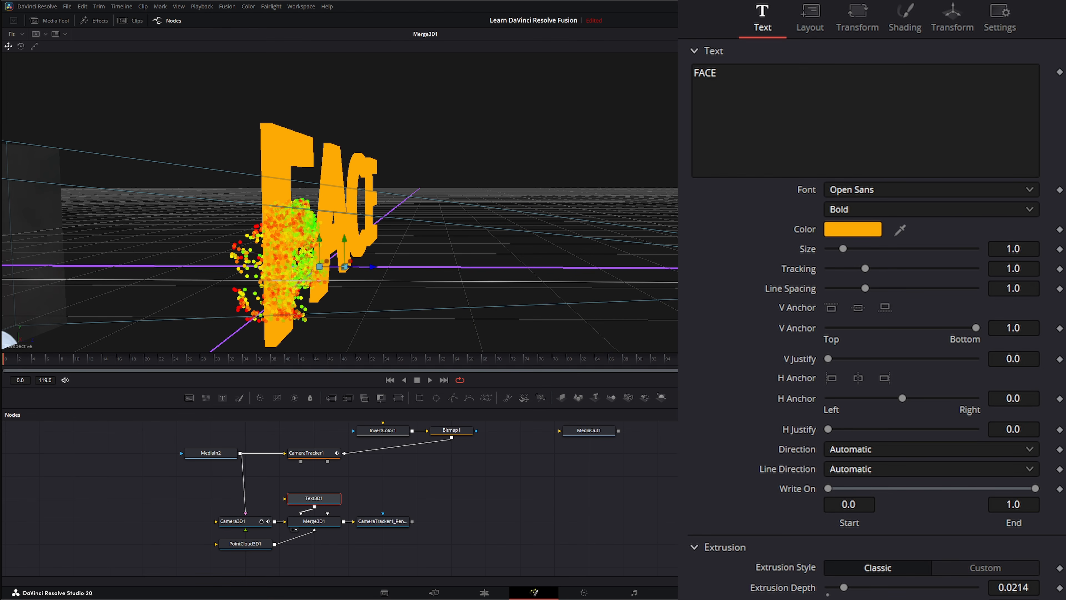
Step: Make the text material semi-transparent by setting its Alpha to about 0.727
left_click(910, 24)
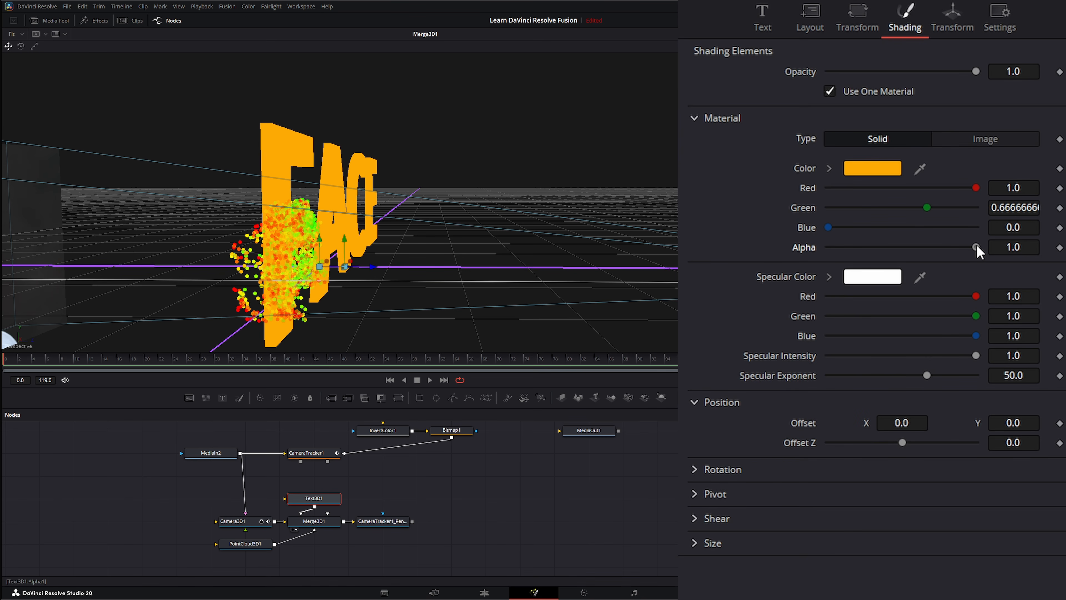
left_click_drag(976, 248, 940, 248)
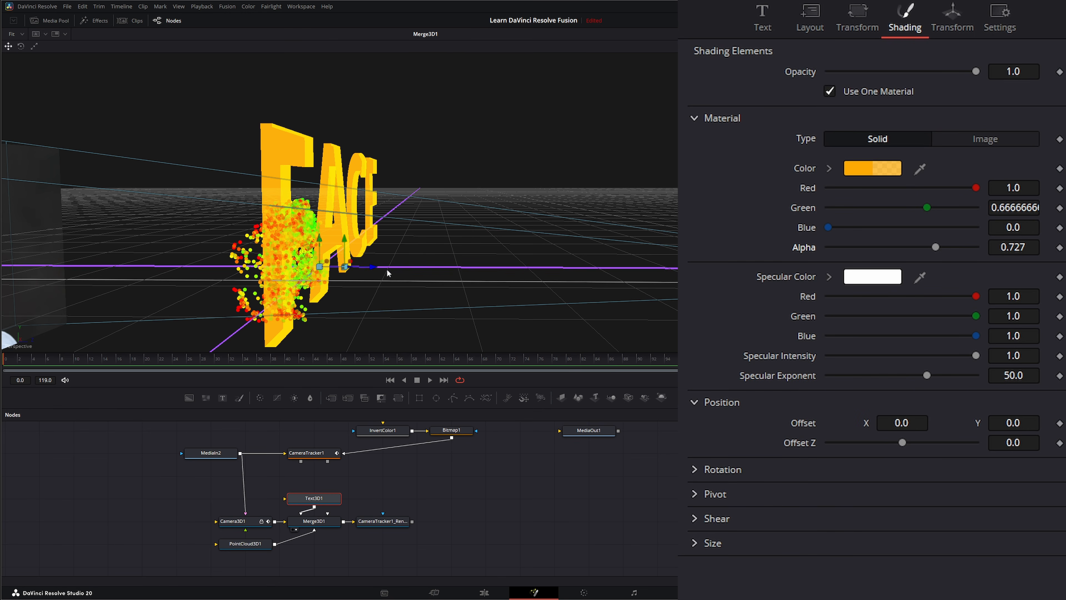
right_click(338, 207)
Step: Show the CameraTracker1_Renderer output in the viewer and play the clip to check the rendered text over the face
left_click(394, 524)
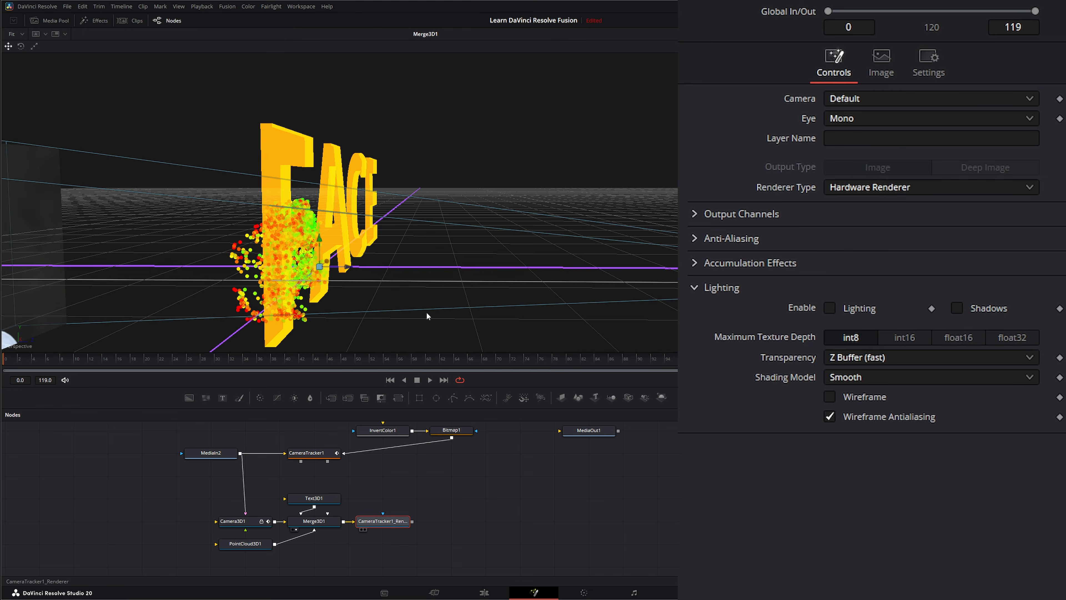
key("1")
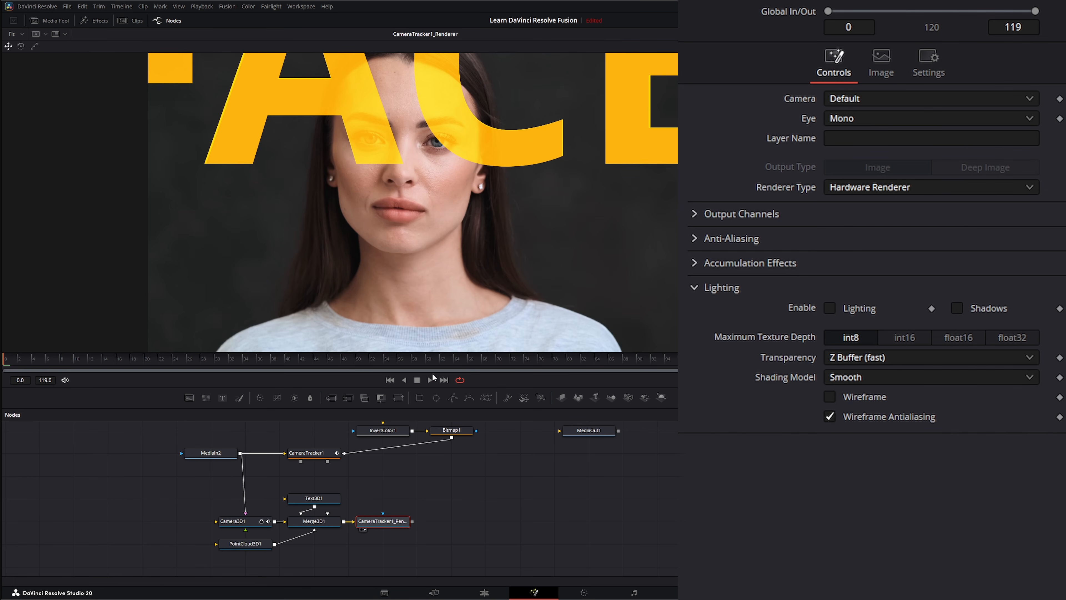
left_click(429, 379)
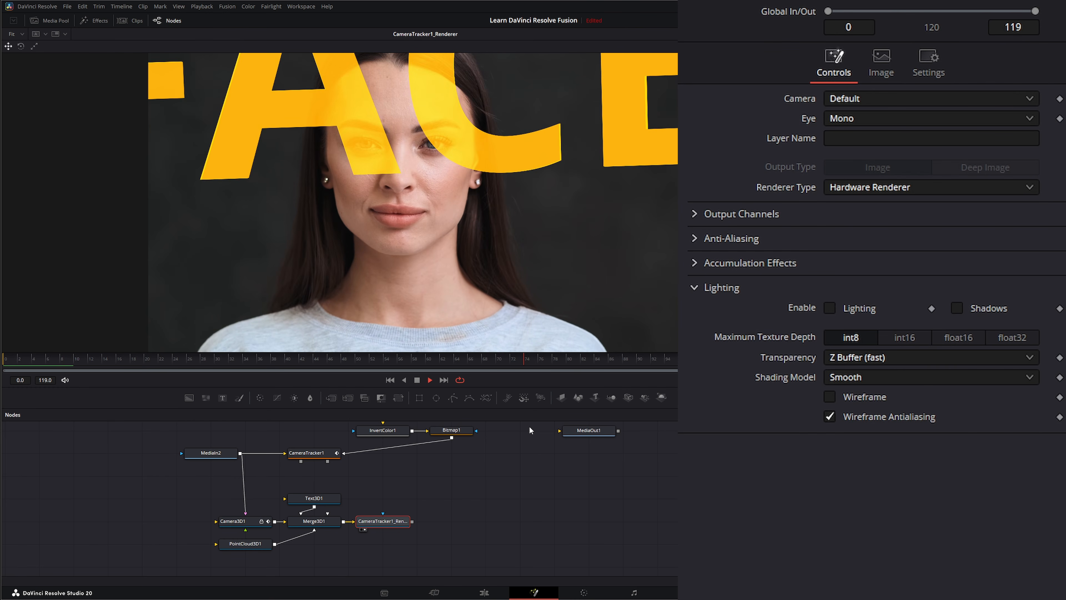
left_click(417, 380)
Step: Set the text's translation to X -0.008, Y -0.217 and Z about -0.739, and play the clip to check the placement
left_click(314, 497)
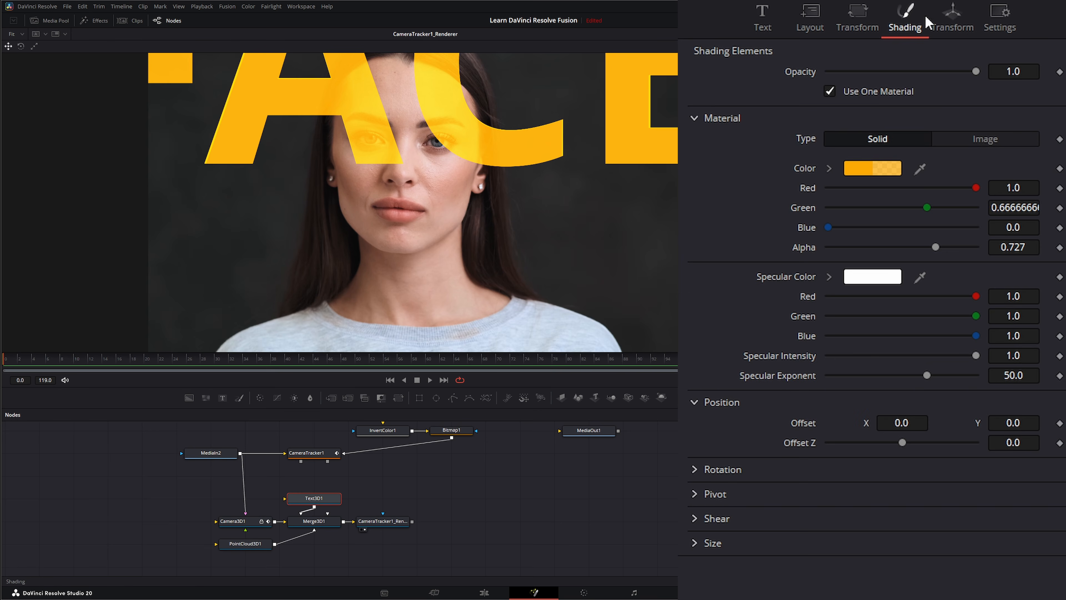
left_click(952, 18)
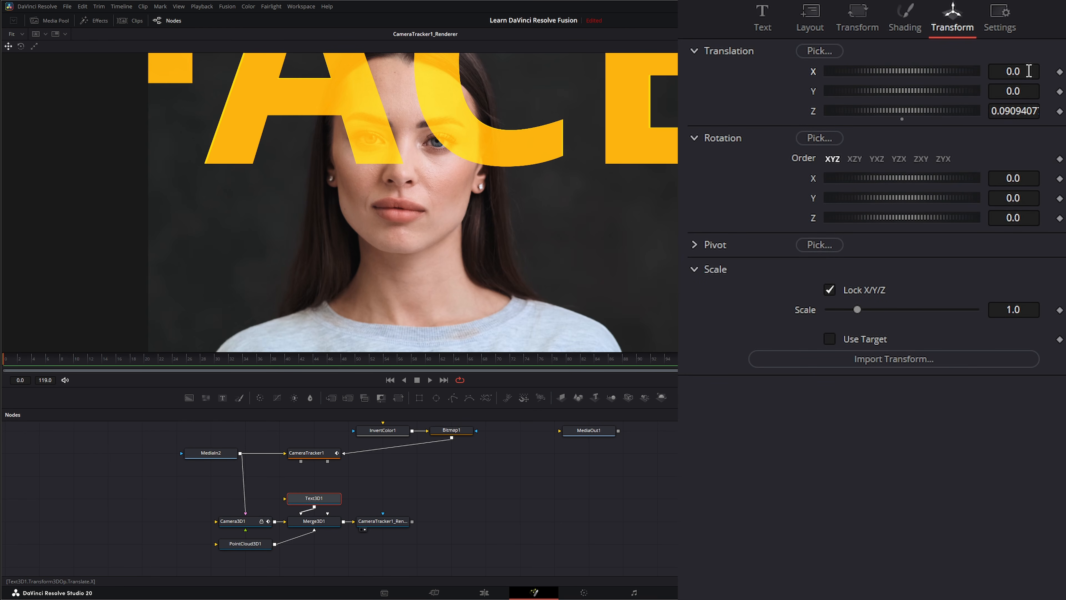
left_click_drag(1029, 71, 935, 91)
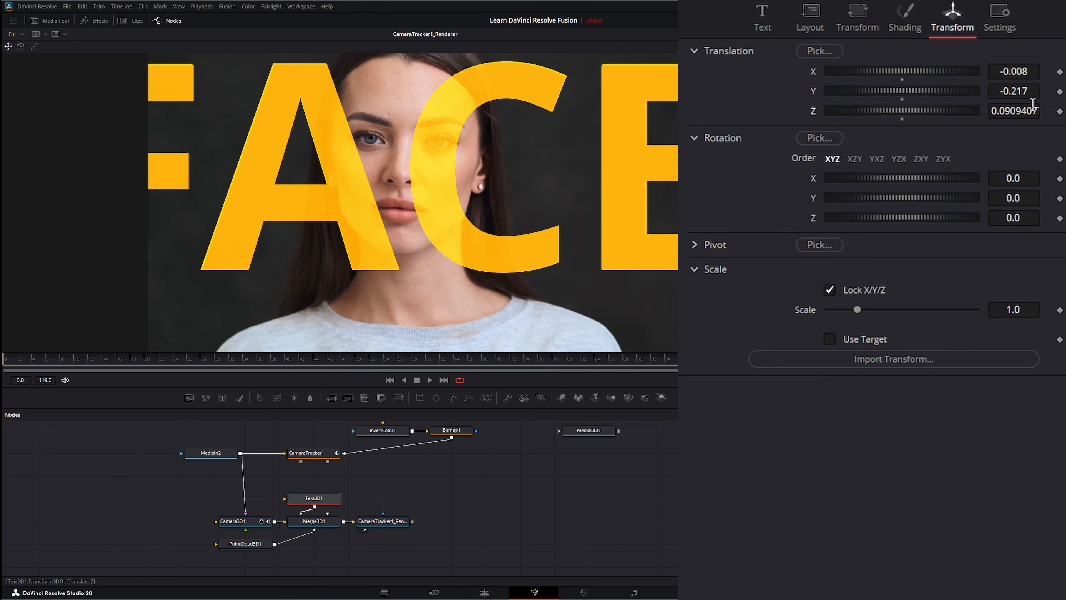
left_click_drag(1034, 111, 506, 427)
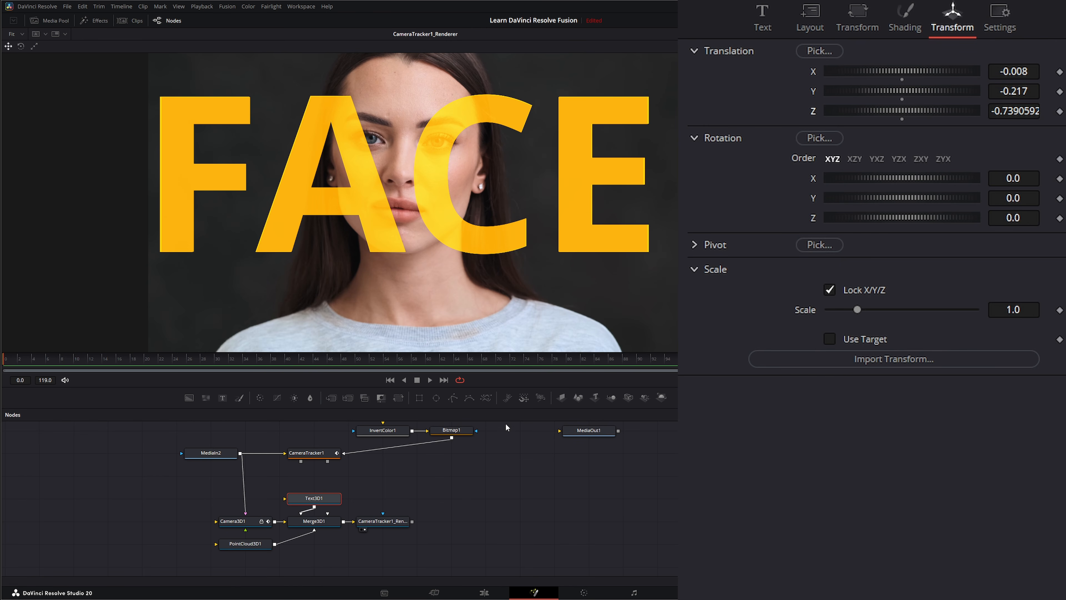
left_click(430, 380)
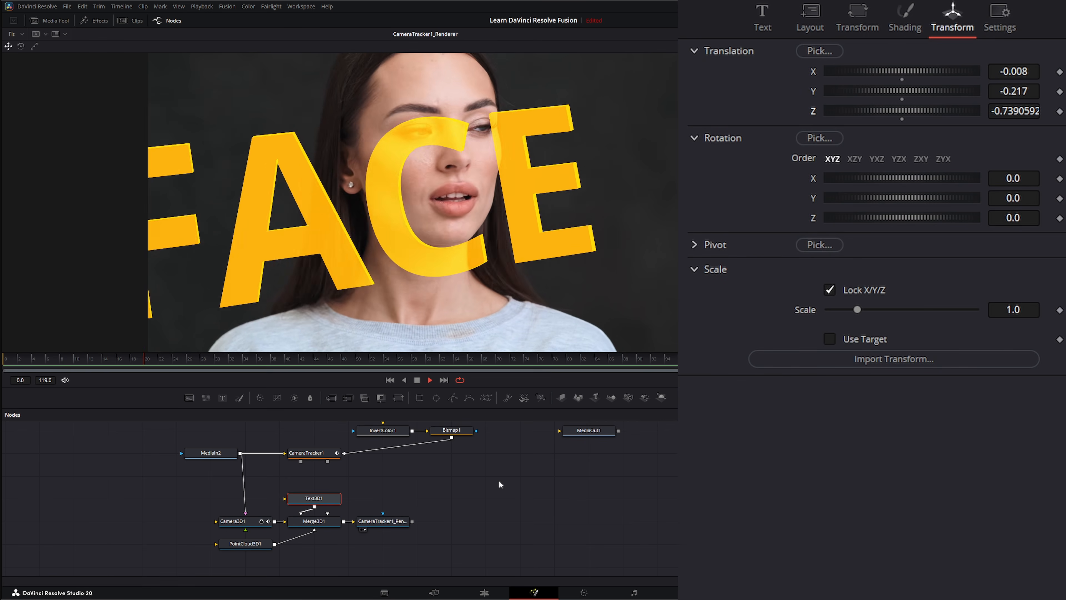
left_click(417, 381)
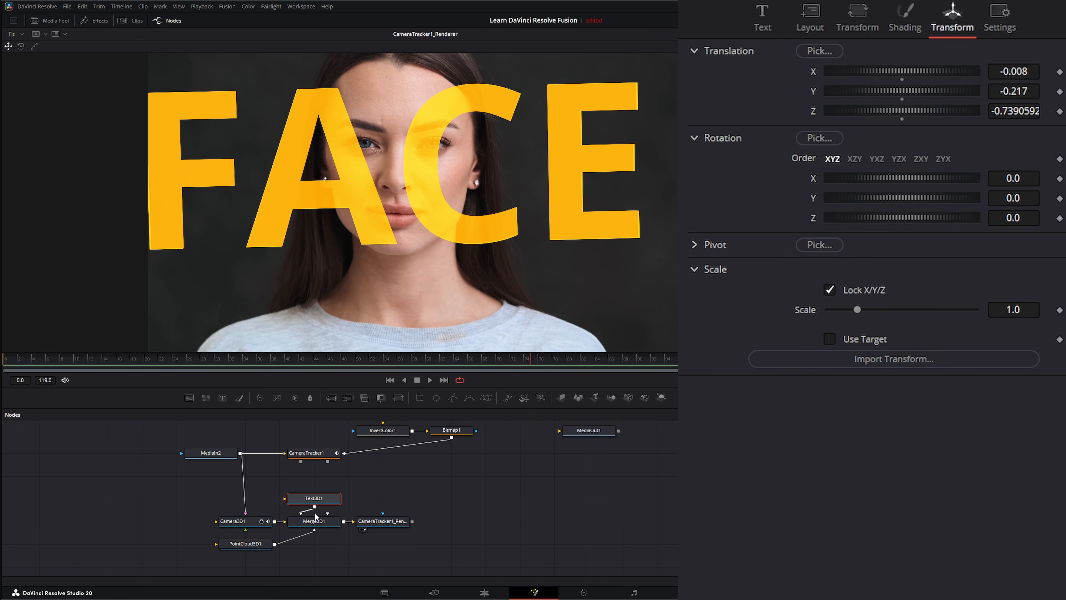
Step: View Merge3D1 and move the text back to the front of the face point cloud, at Z about -0.004
left_click_drag(315, 512, 411, 273)
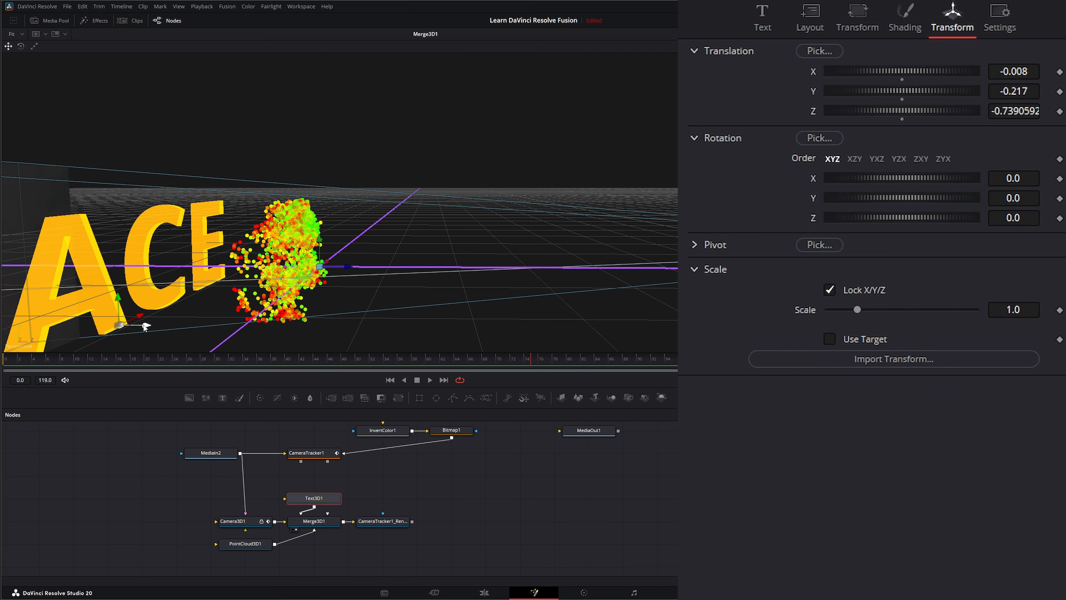
left_click_drag(144, 327, 706, 250)
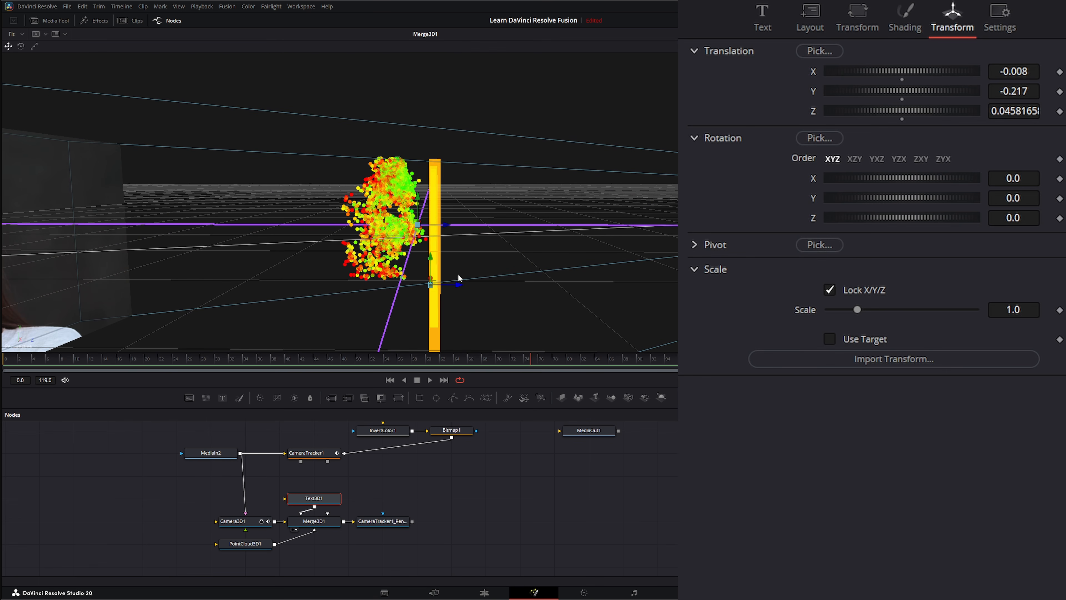
left_click_drag(1030, 110, 1010, 111)
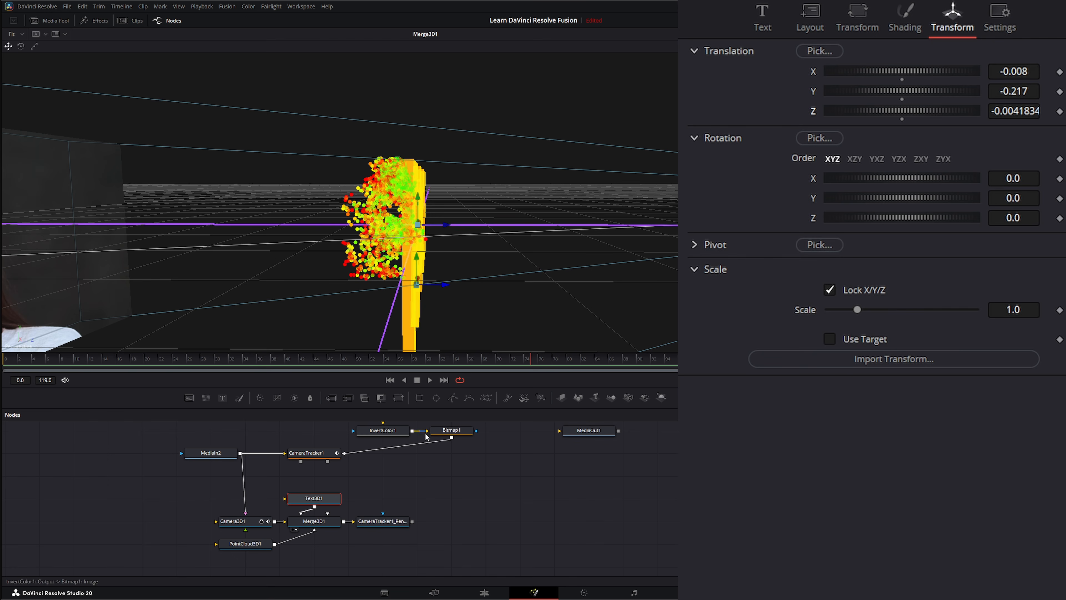
Step: Show the CameraTracker1_Renderer output again and play the clip to check how the repositioned text sticks to the face
key("1")
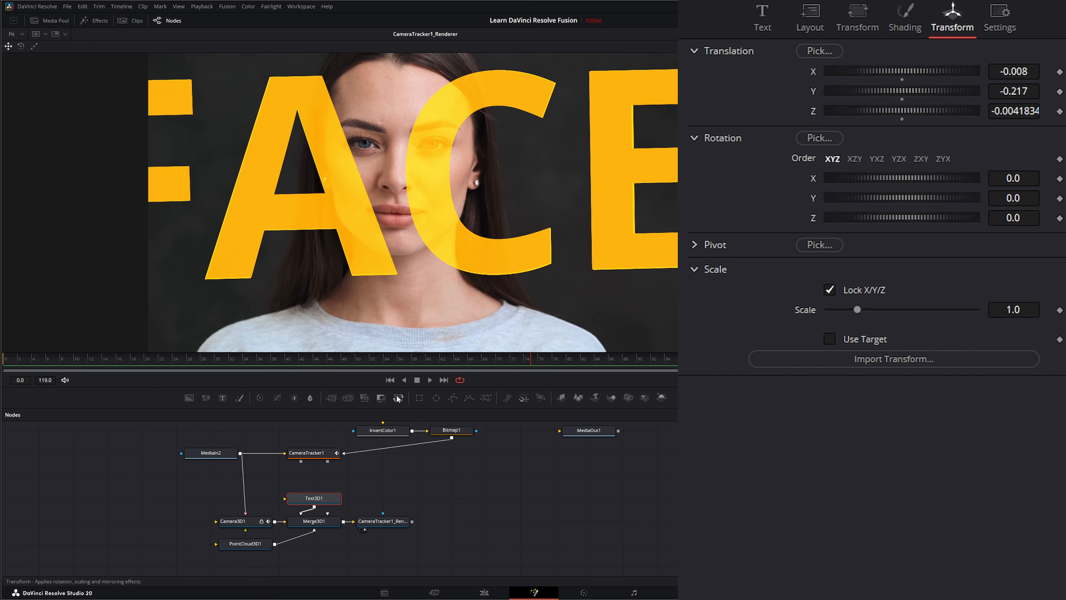
left_click(430, 380)
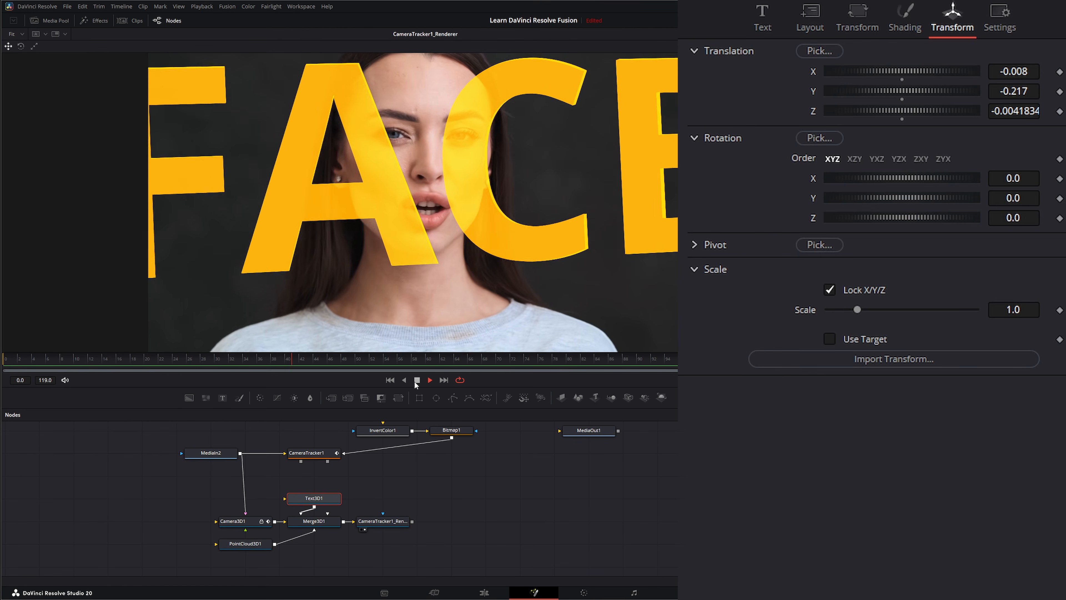
left_click(416, 381)
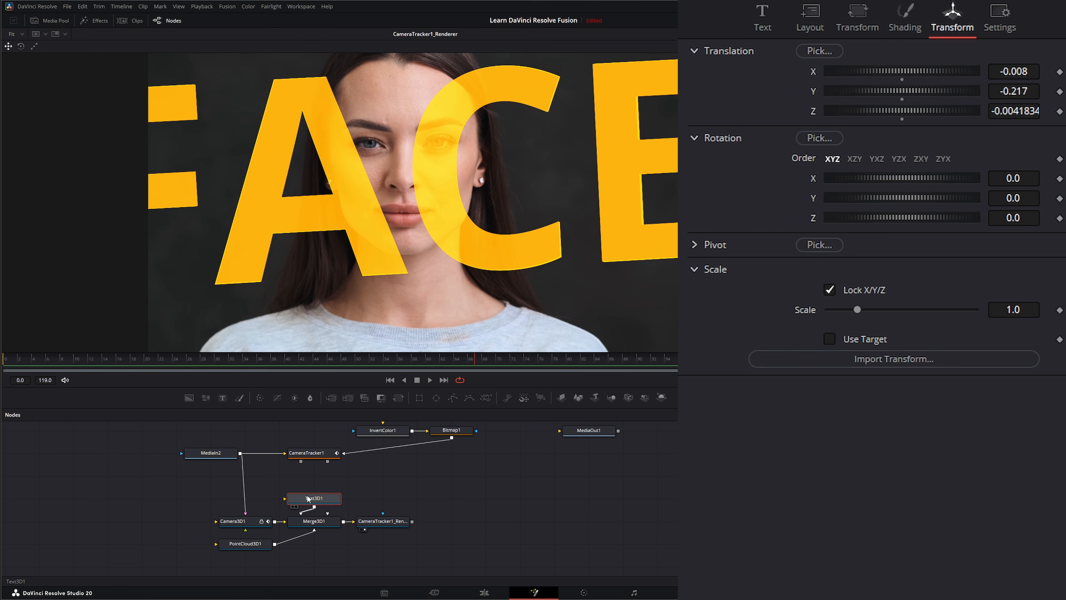
Step: Disconnect Text3D1 from Merge3D1, move it aside, and play and scrub the clean footage, stopping at about frame 39
left_click(303, 511)
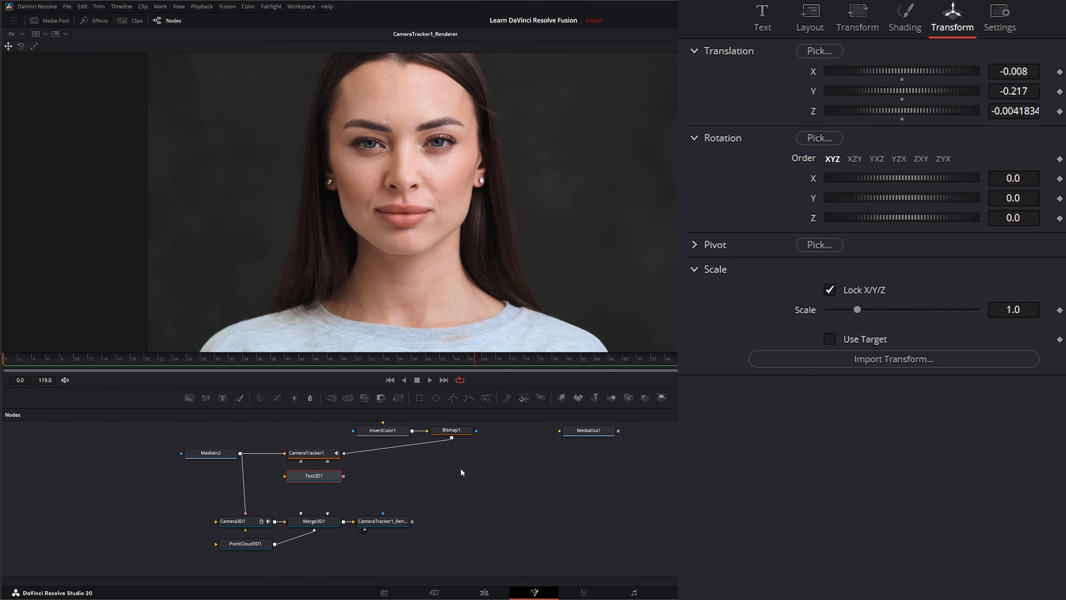
left_click_drag(475, 357, 72, 357)
key("space")
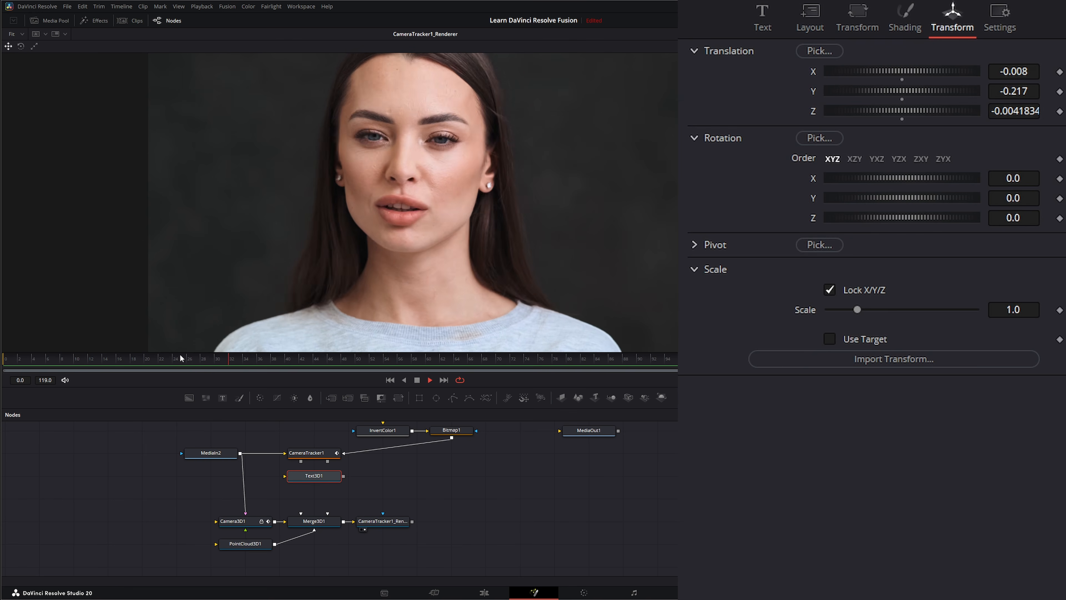
left_click_drag(394, 360, 265, 381)
left_click(470, 500)
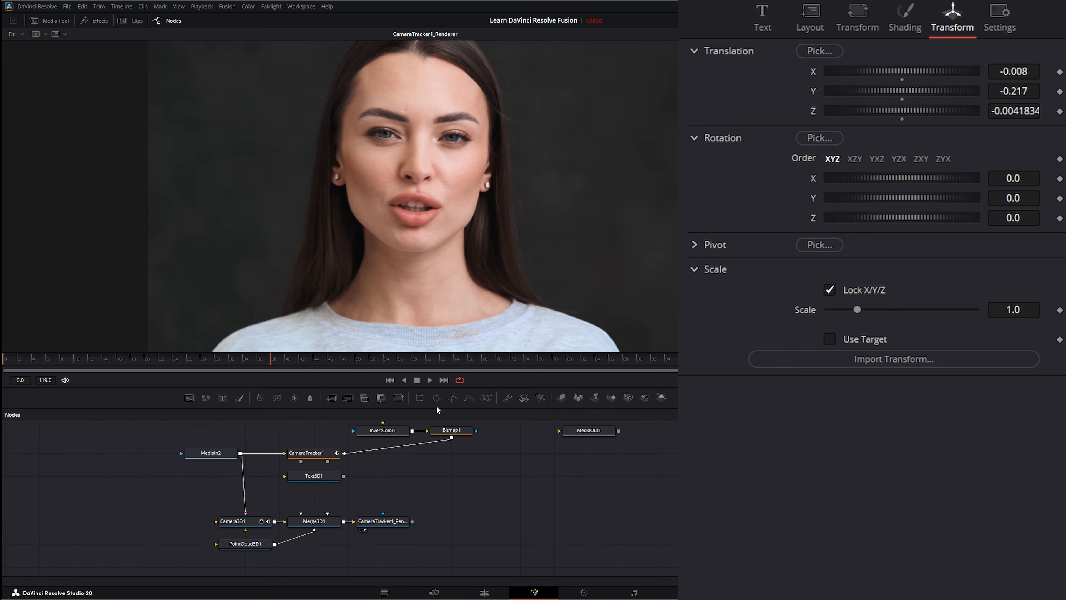
Step: Add a pEmitter node feeding a pRender node, and connect pRender1 to Merge3D1
left_click(508, 398)
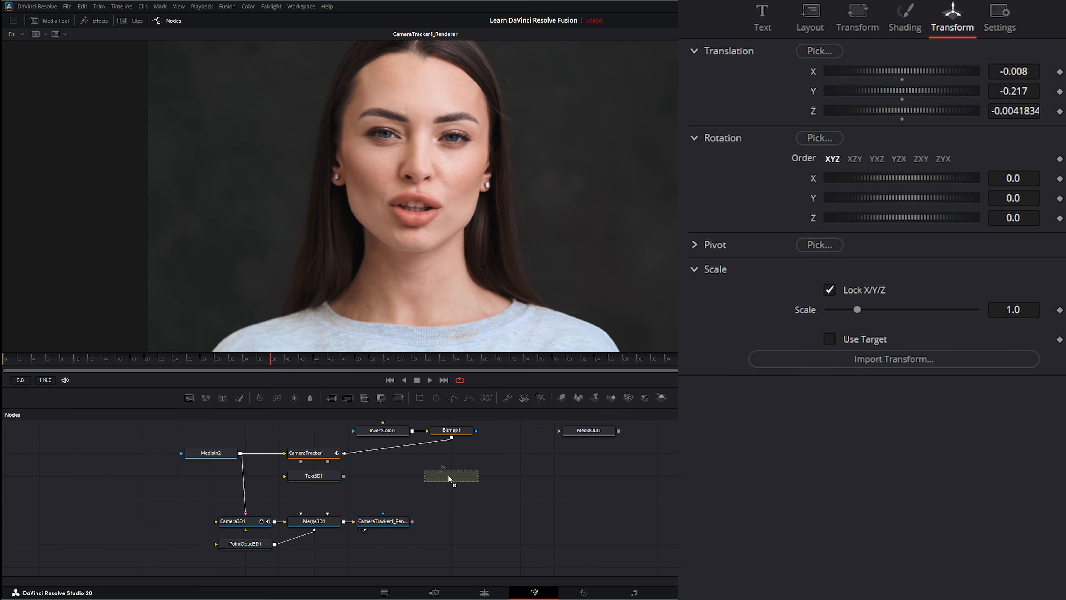
left_click(523, 398)
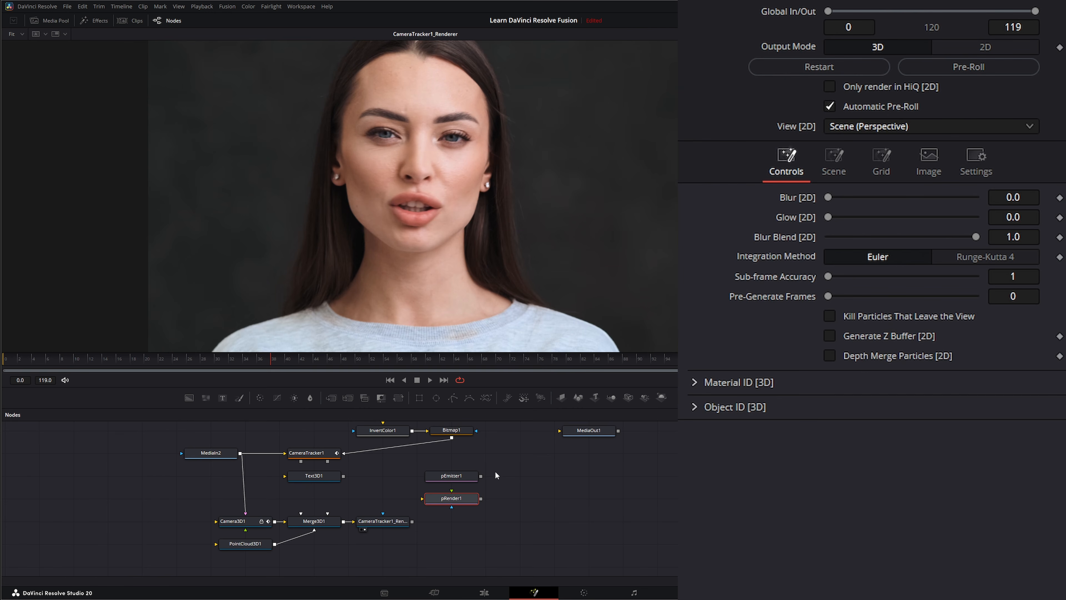
left_click_drag(440, 498, 327, 514)
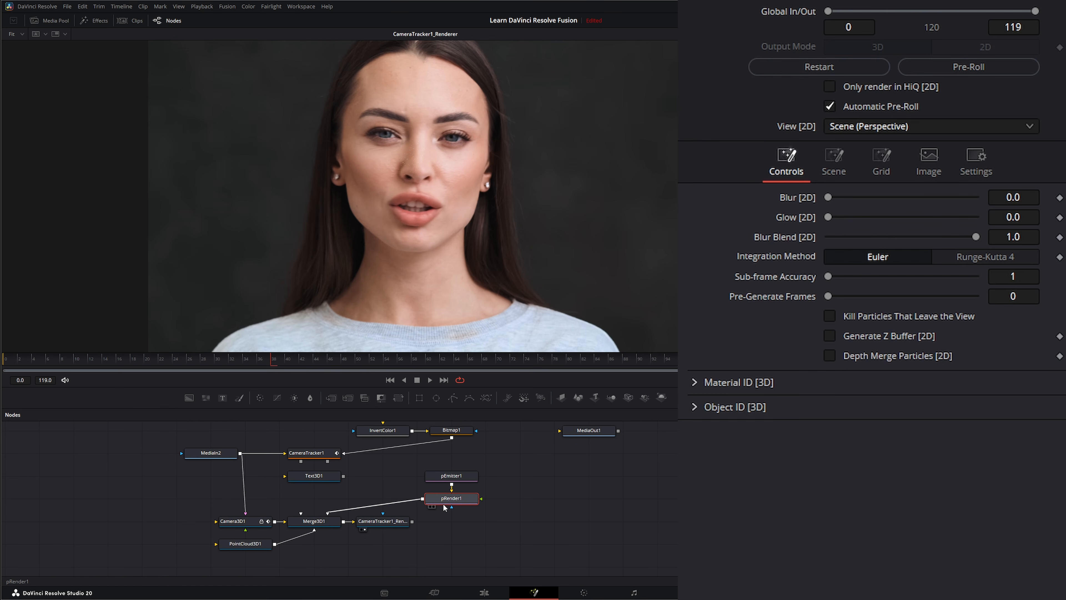
left_click(309, 479)
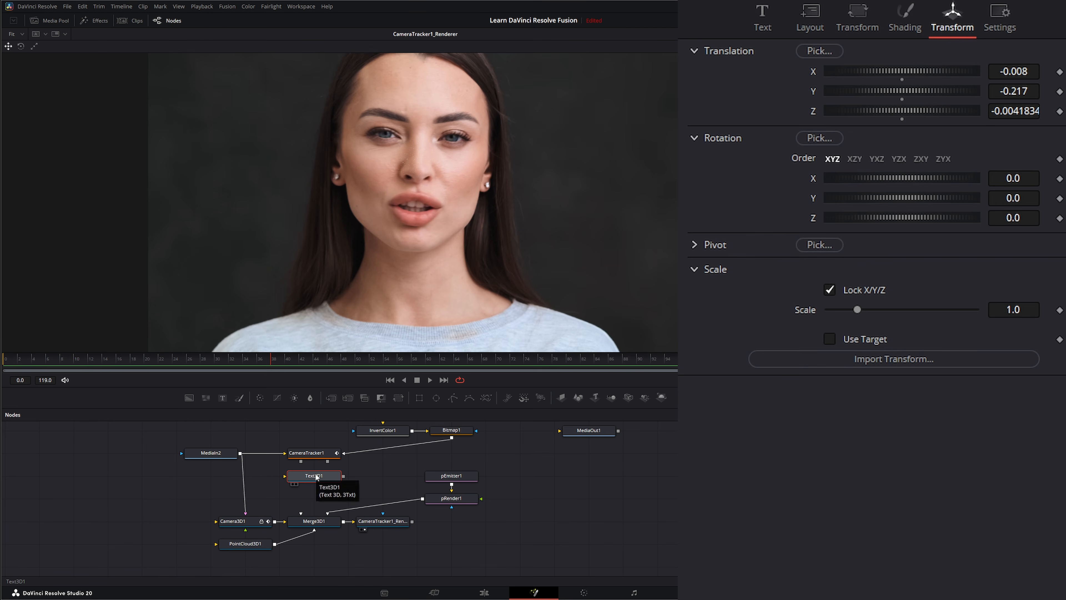
left_click(507, 543)
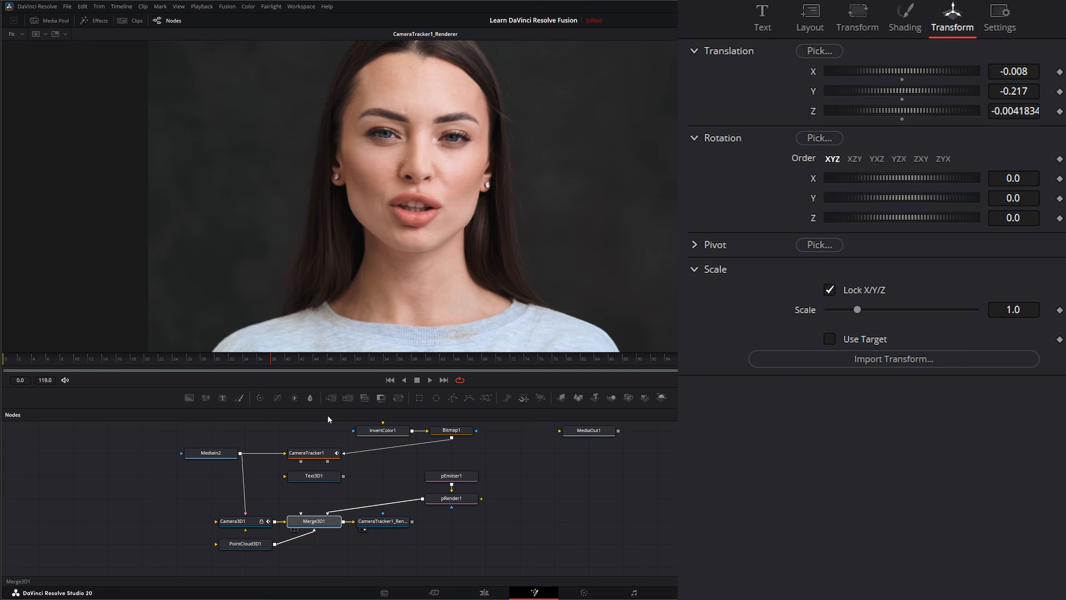
Step: View Merge3D1, then play and scrub the clip to examine the emitted particles around the face point cloud
key("1")
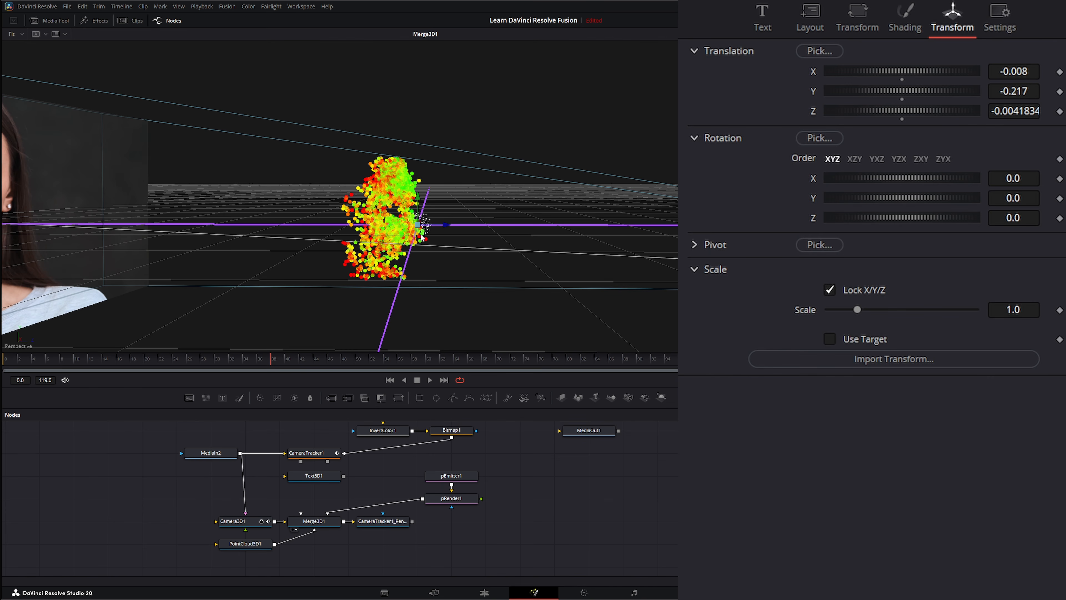
left_click(431, 380)
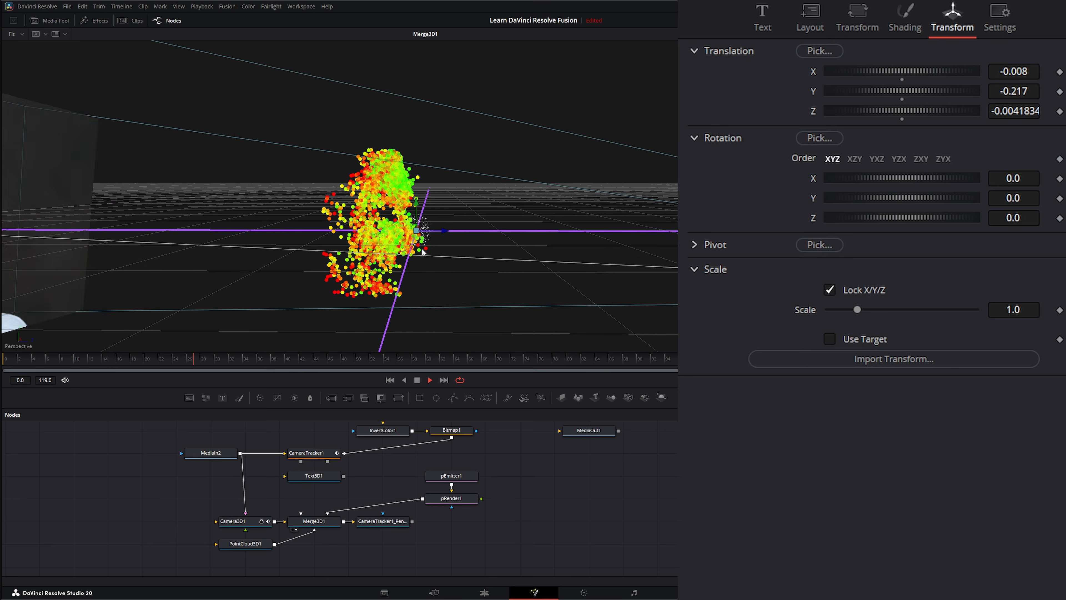
left_click(419, 381)
left_click_drag(116, 368, 370, 365)
Step: Show the CameraTracker1_Renderer output and keyframe pEmitter1's Number at 0.0 around frame 36 and 1.0 on the next frame
left_click(452, 476)
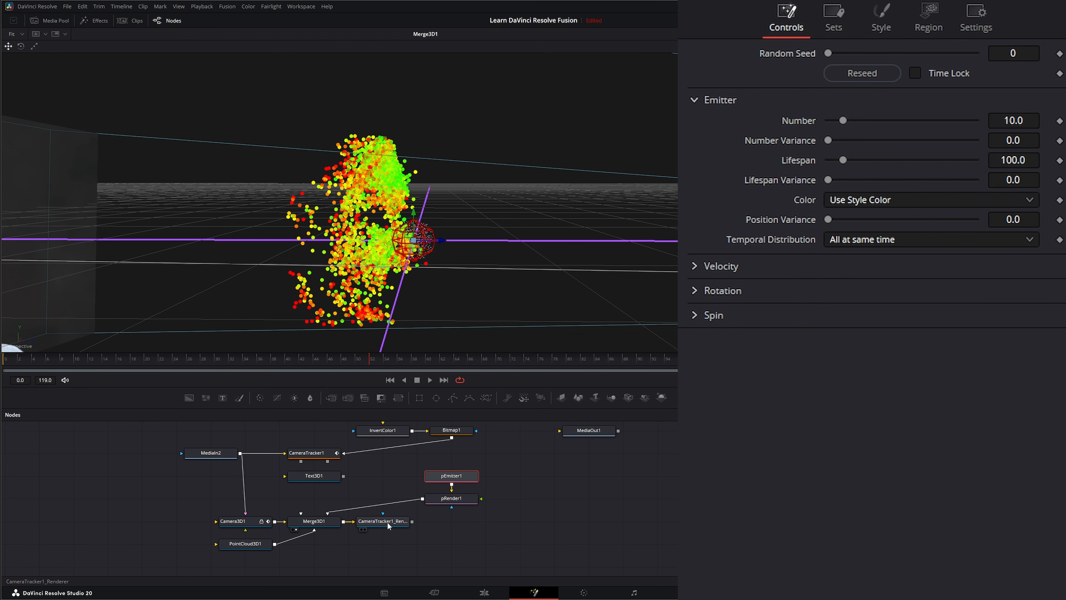
left_click(365, 530)
left_click_drag(372, 370, 293, 379)
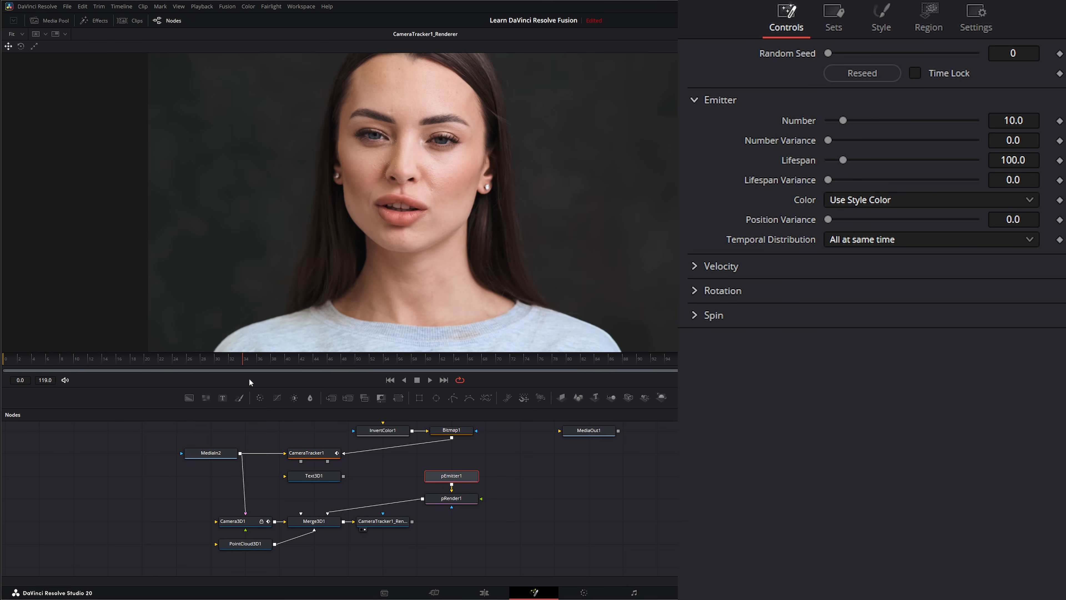
mouse_move(264, 381)
left_mouse_down()
mouse_move(237, 380)
mouse_move(259, 380)
left_mouse_up()
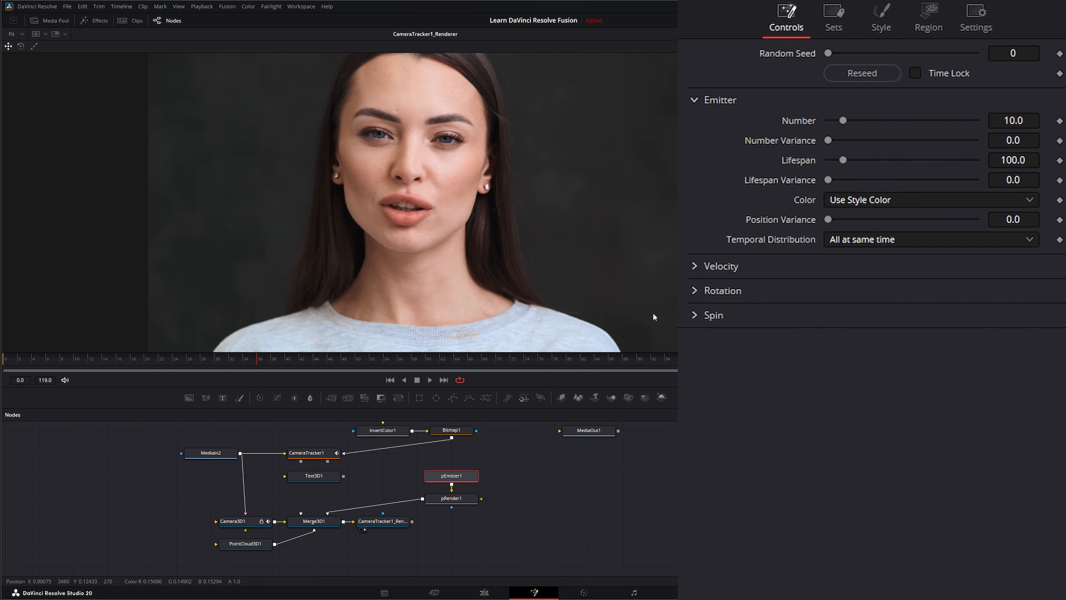
left_click_drag(843, 121, 762, 124)
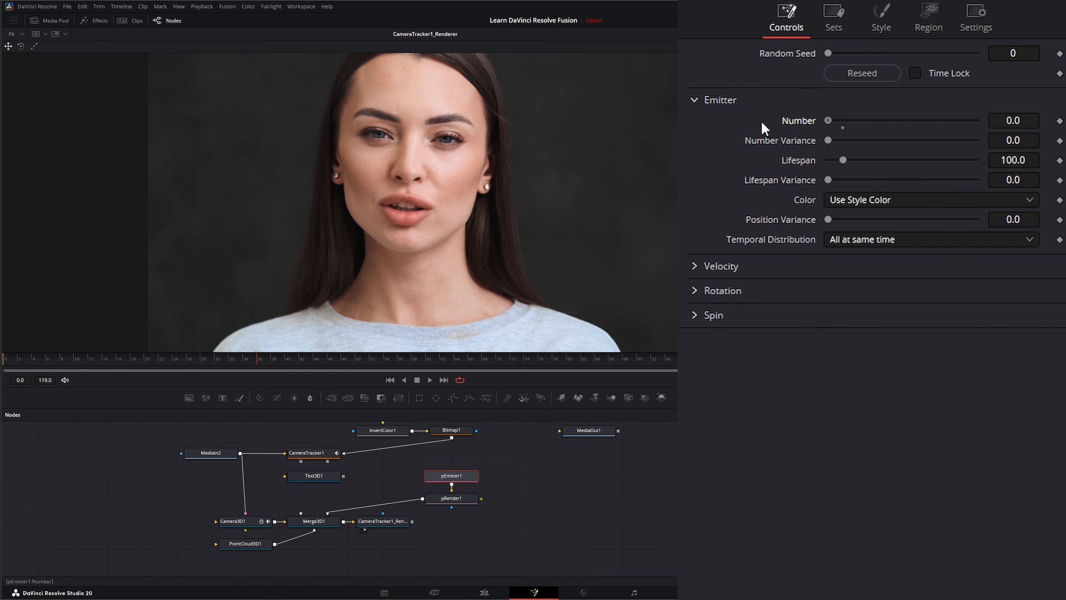
left_click(1060, 121)
left_click(265, 362)
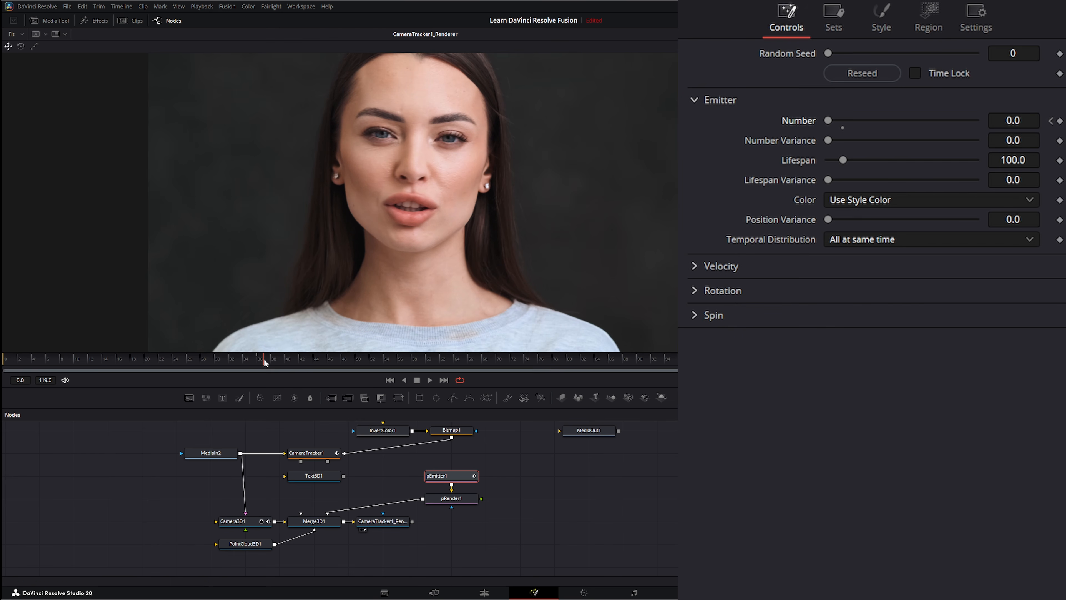
left_click(1025, 119)
key("Tab")
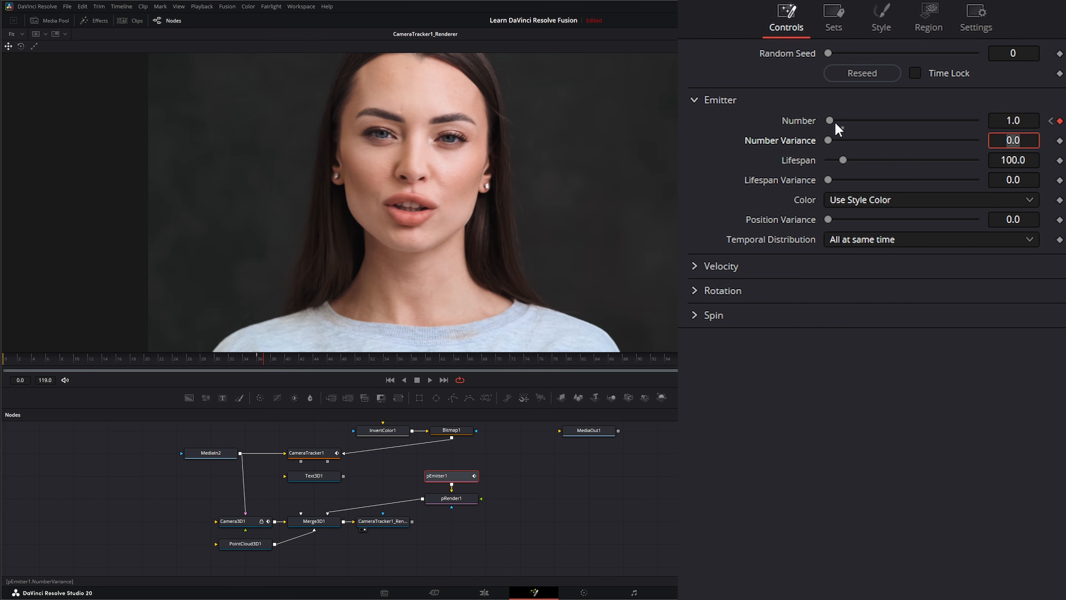
Step: Set pEmitter1's particle style to Bitmap and feed it a new Text1 node containing the text "NO"
left_click(882, 19)
left_click(846, 73)
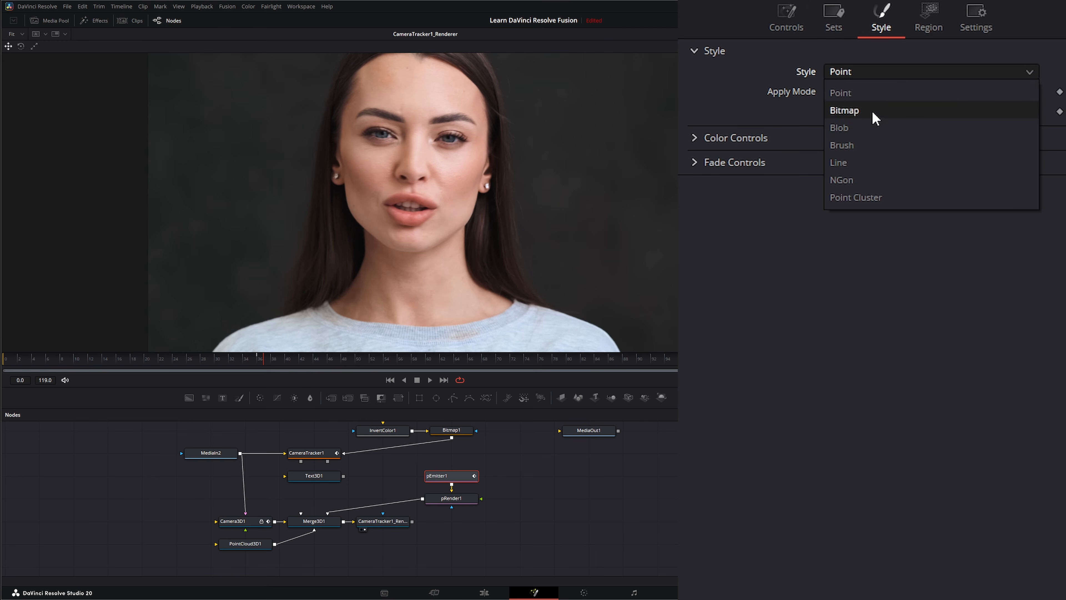
left_click(845, 110)
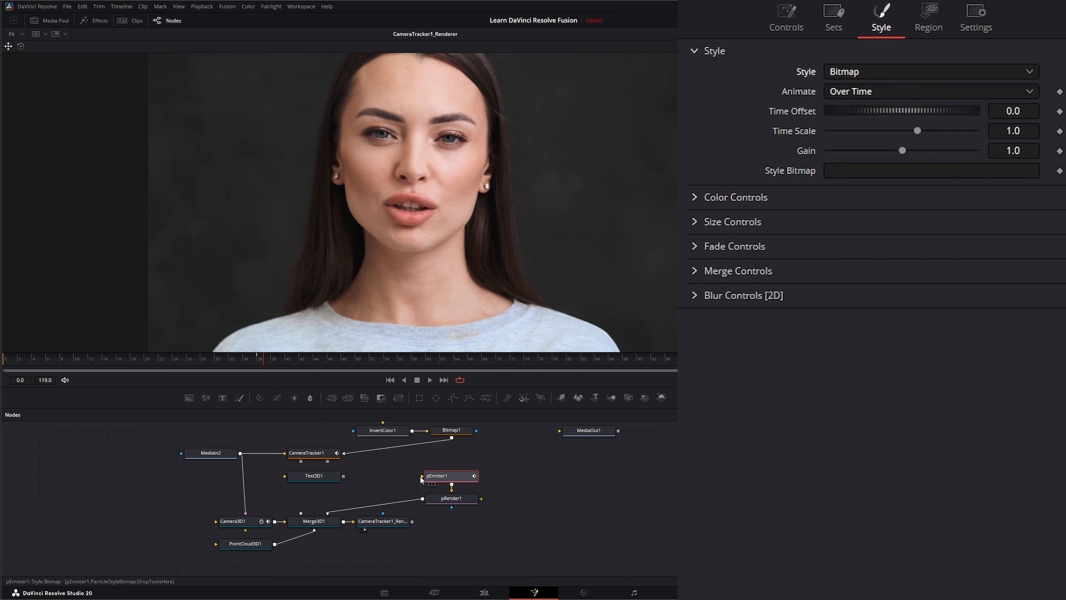
left_click_drag(422, 476, 389, 465)
left_click(188, 424)
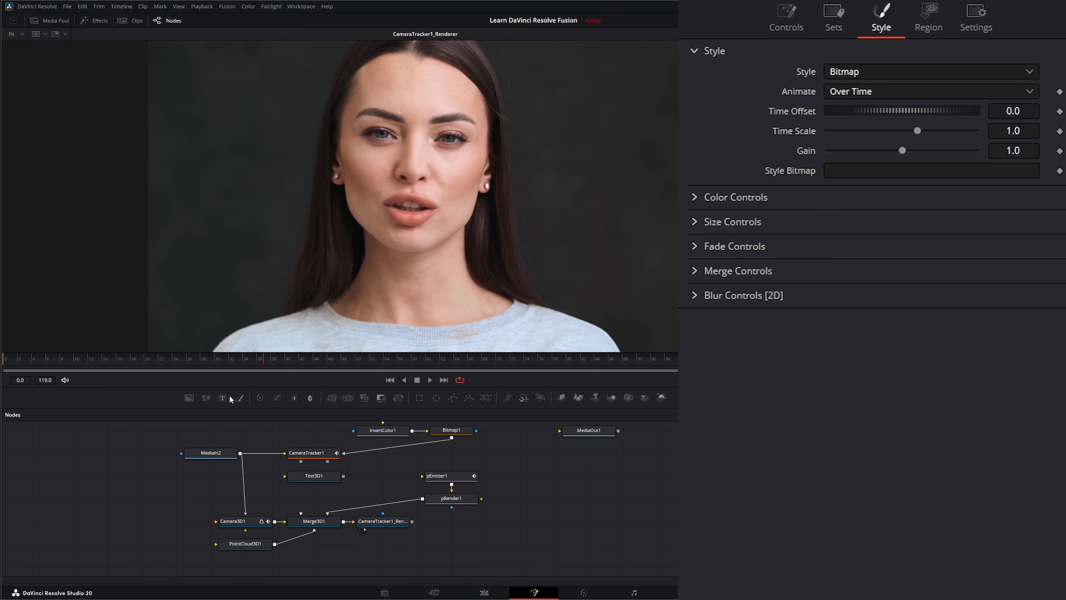
left_click_drag(223, 397, 424, 478)
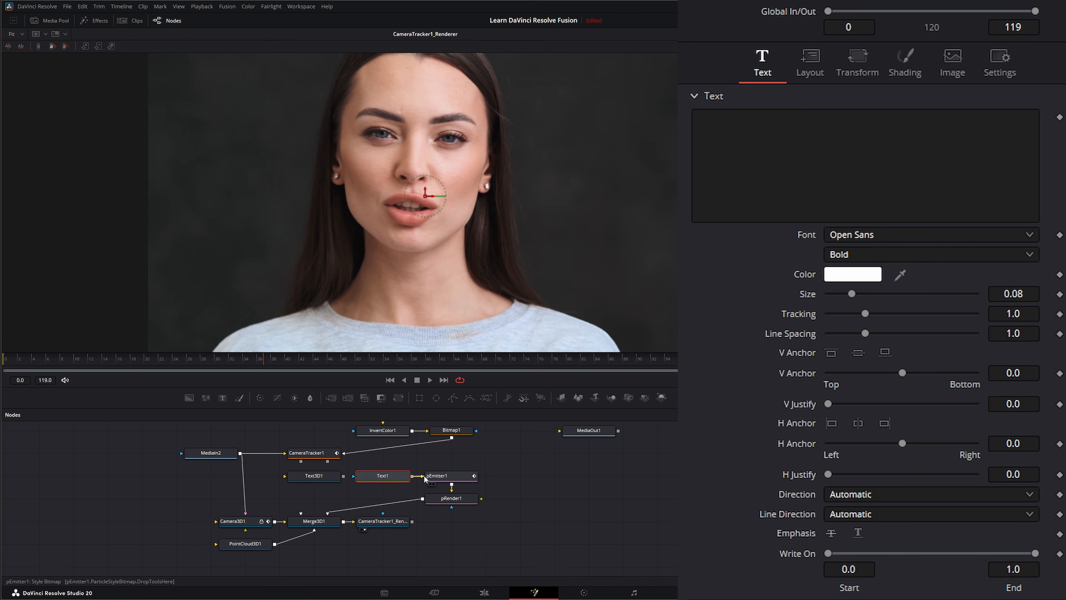
left_click(830, 128)
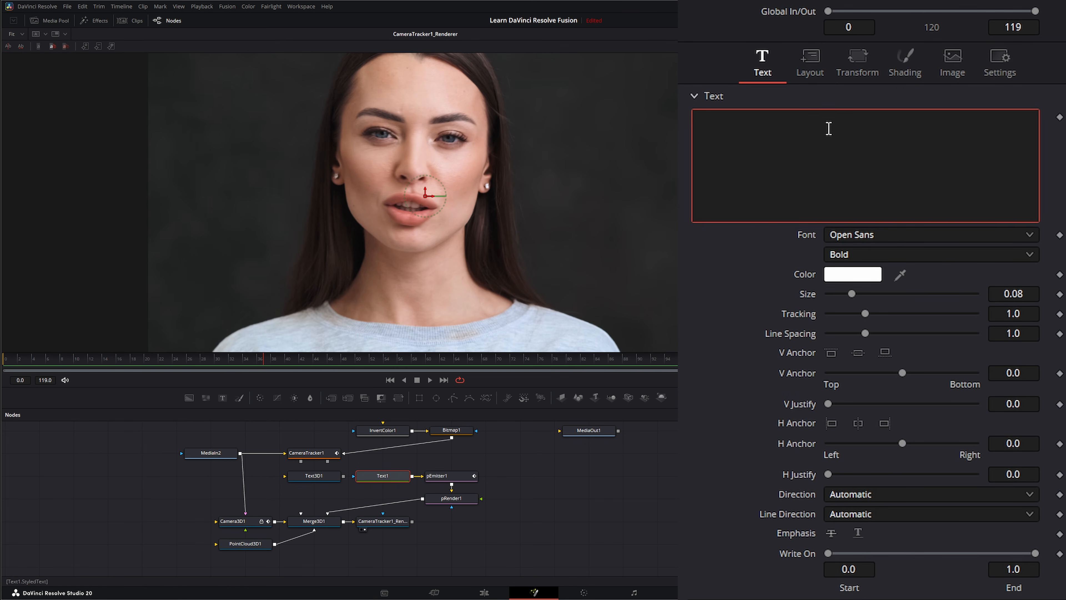
type("NO")
Step: Keyframe pEmitter1's Number at 1.0 around frame 55 and 0.0 on the next frame, and scrub the clip to check the emission
left_click_drag(290, 362, 356, 364)
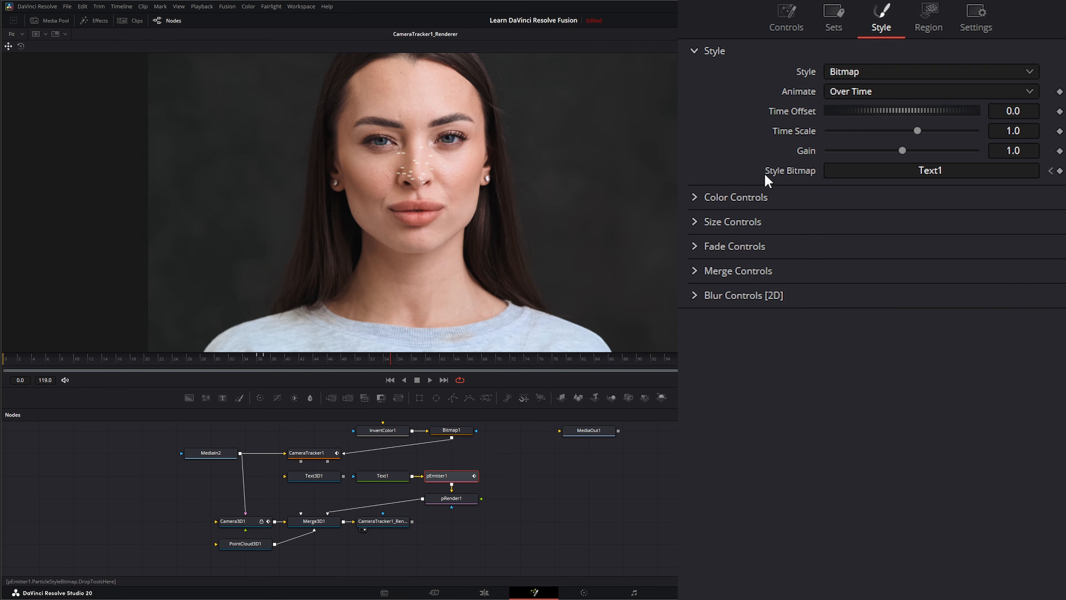
left_click(786, 19)
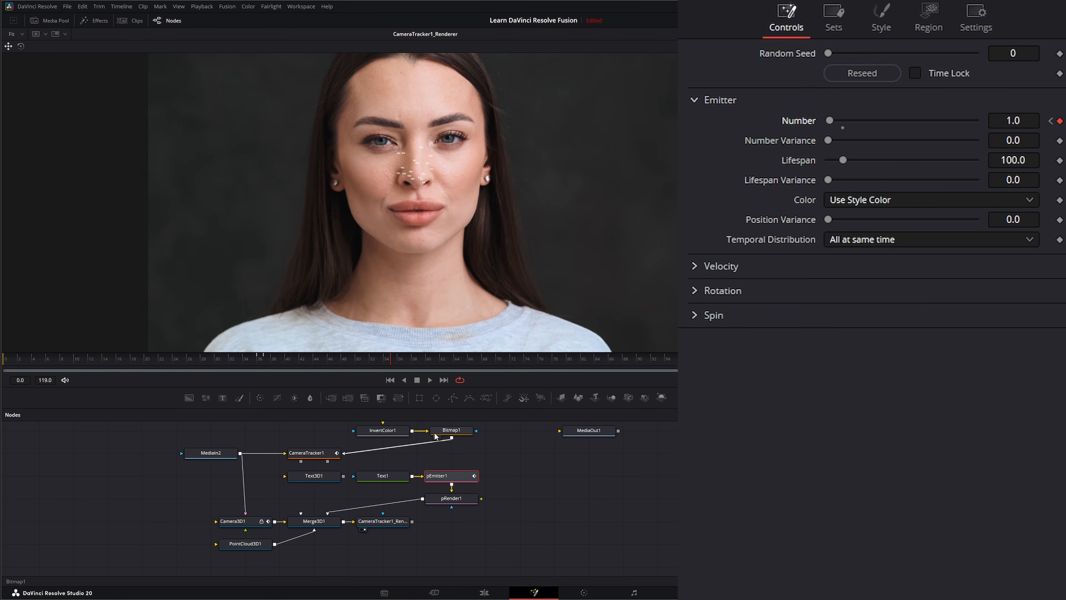
left_click(391, 364)
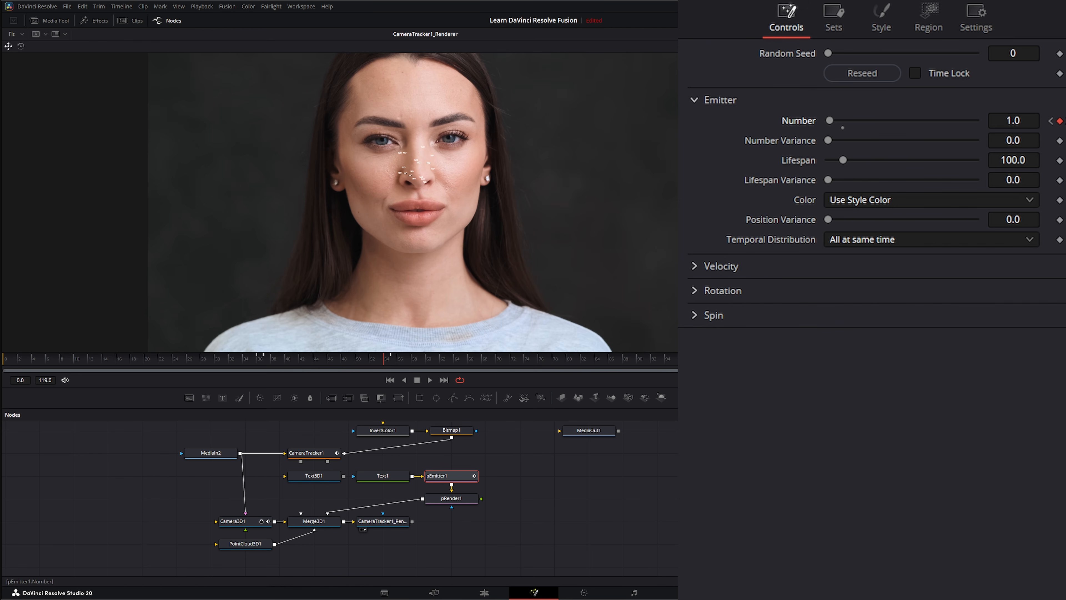
key("Right")
left_click(1025, 119)
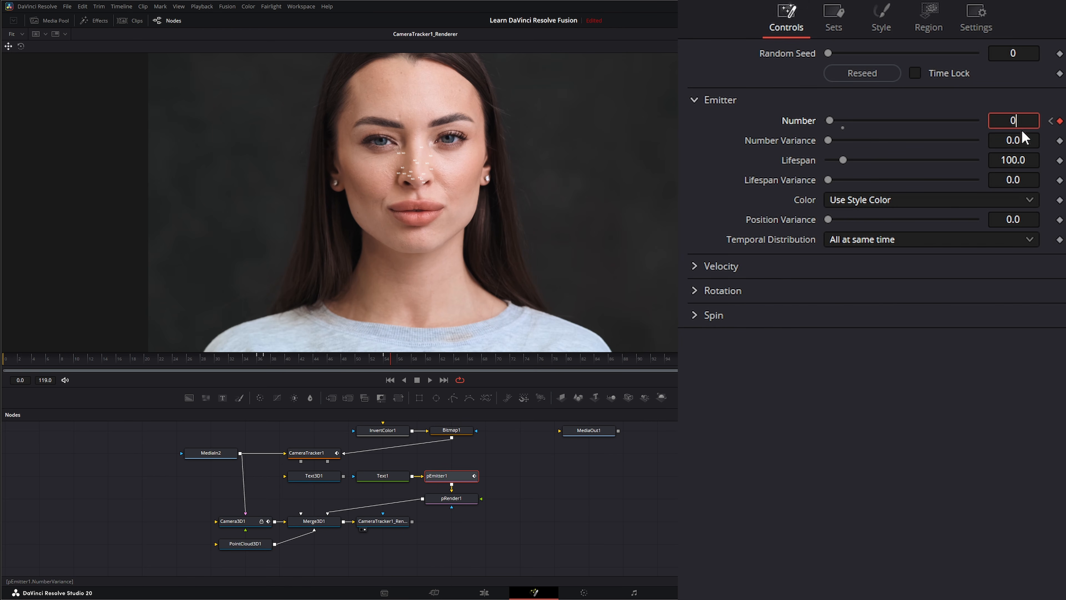
type("0")
left_click(1023, 138)
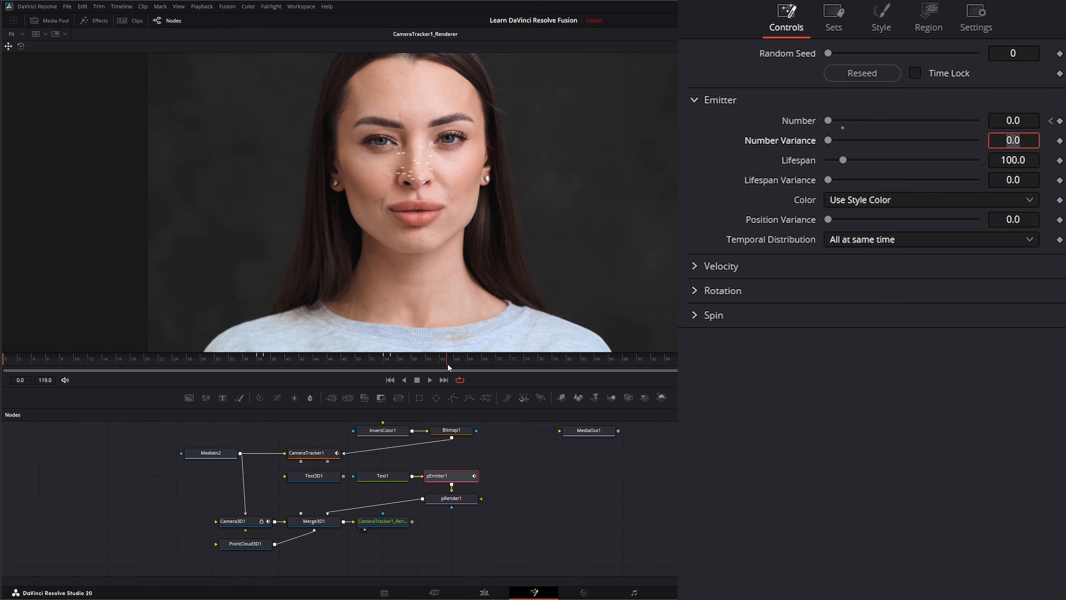
left_click_drag(448, 365, 268, 378)
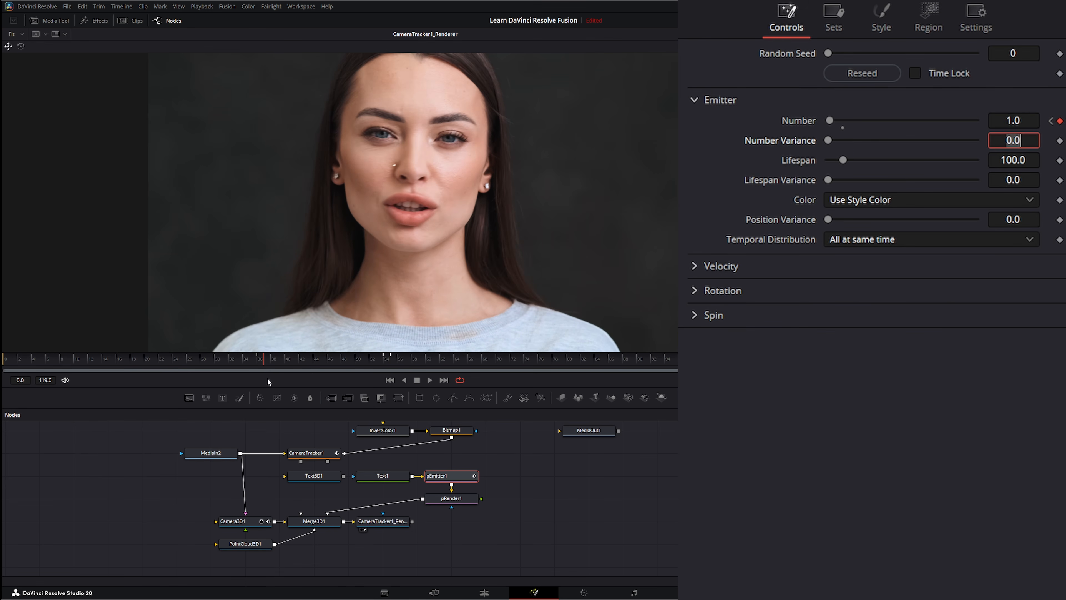
left_click(336, 363)
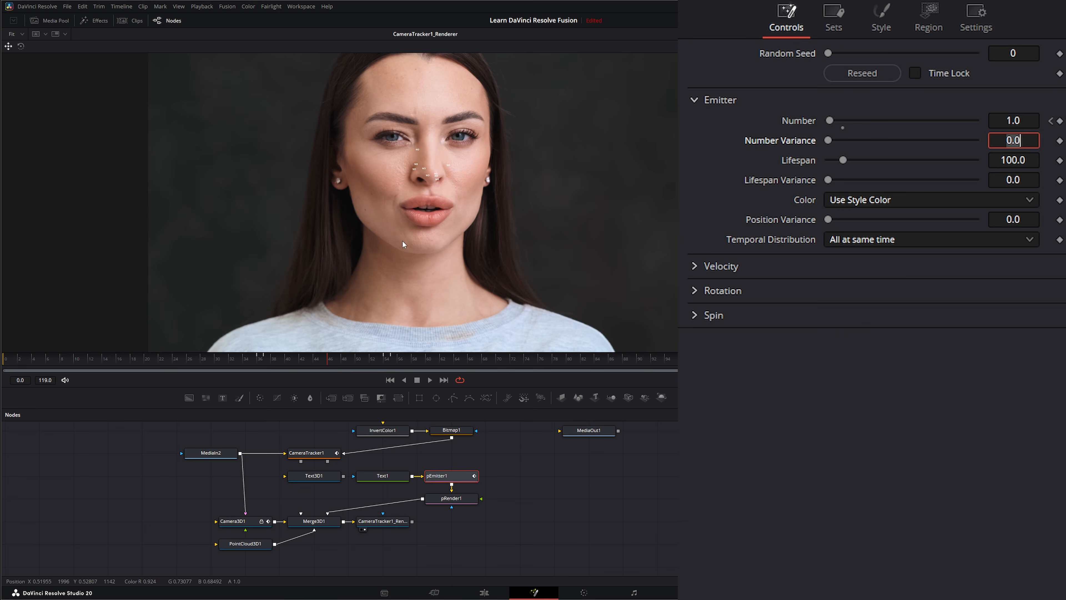
Step: Try a Velocity of 2.0 for pEmitter1's particles
left_click(452, 481)
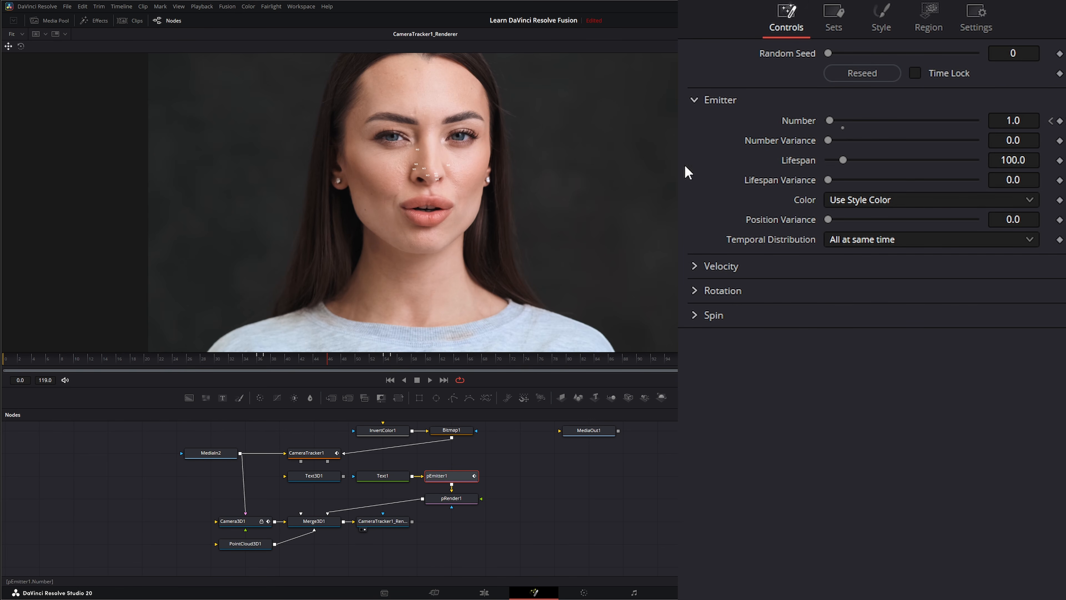
left_click(924, 266)
left_click(997, 285)
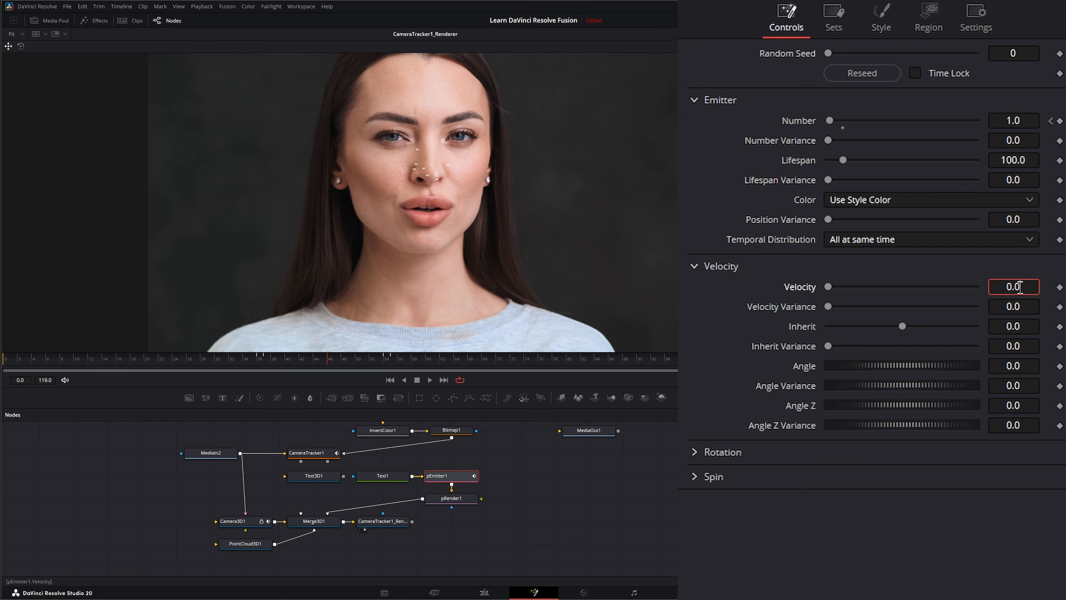
type("2")
key("Tab")
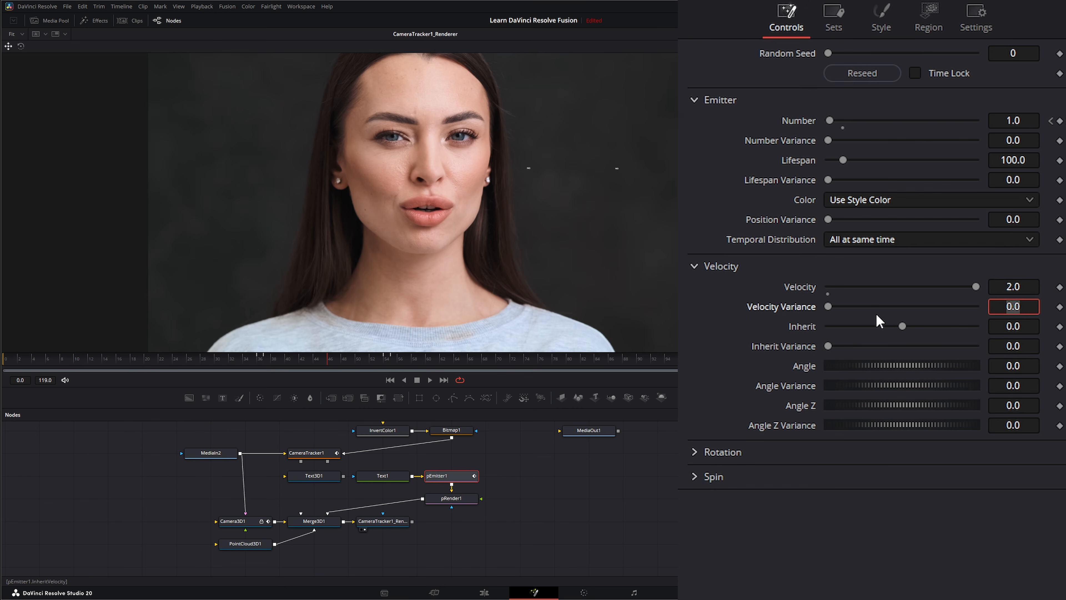
Step: Set pEmitter1's Velocity to 0.5 and Velocity Variance to 0.25, play the clip, and return to the start
left_click(1031, 288)
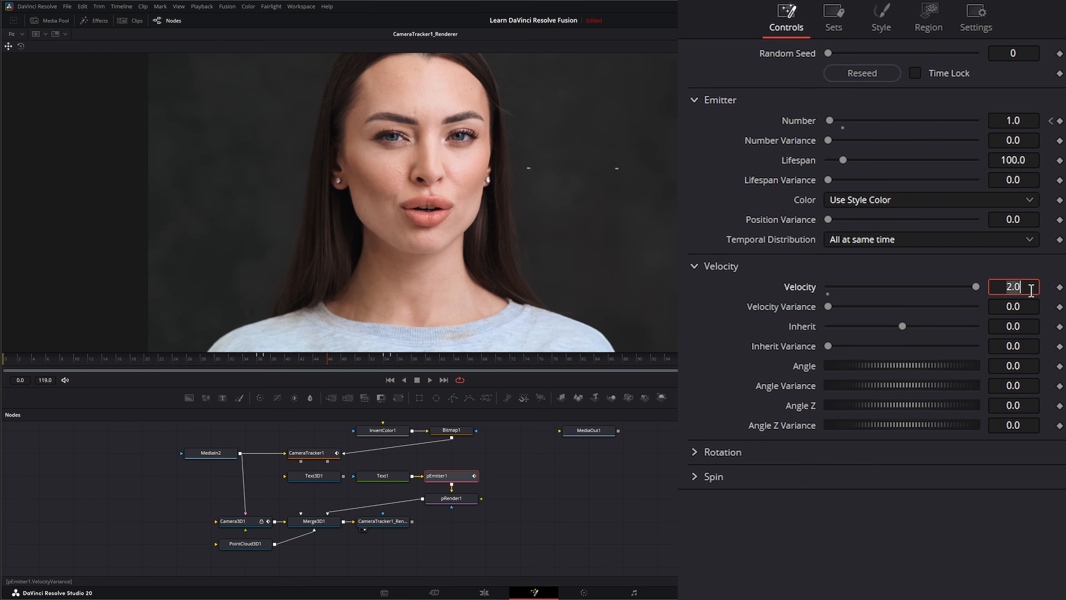
type(".5")
key("Tab")
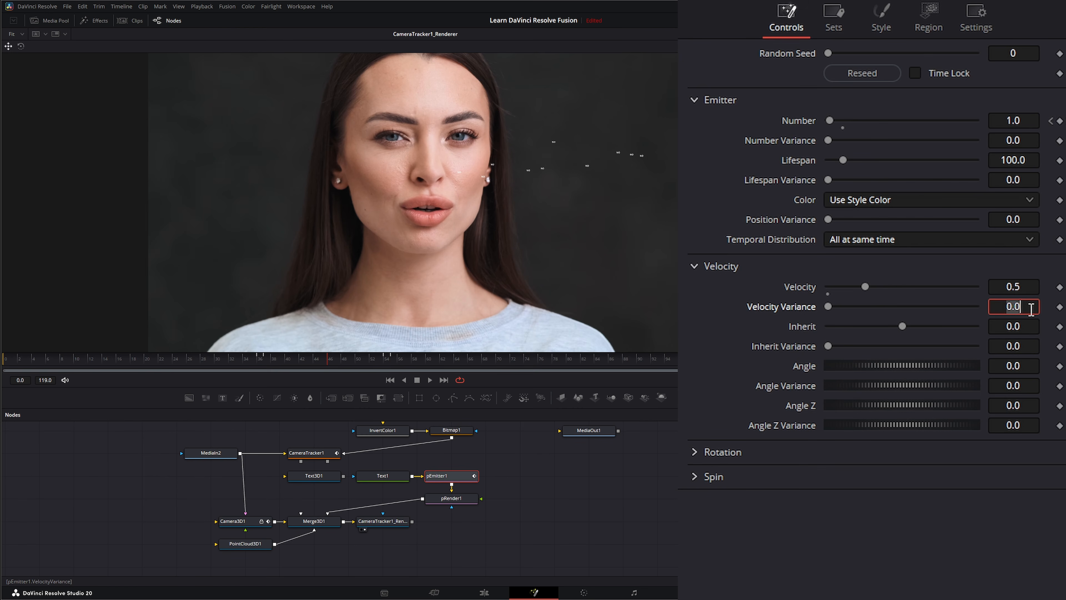
type(".25")
key("Tab")
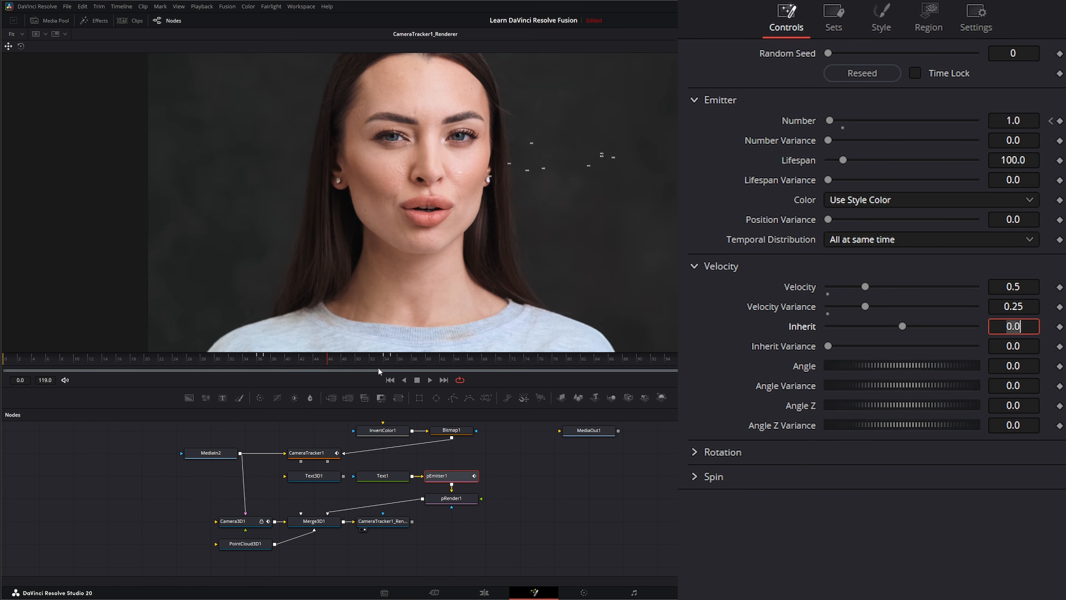
left_click(430, 380)
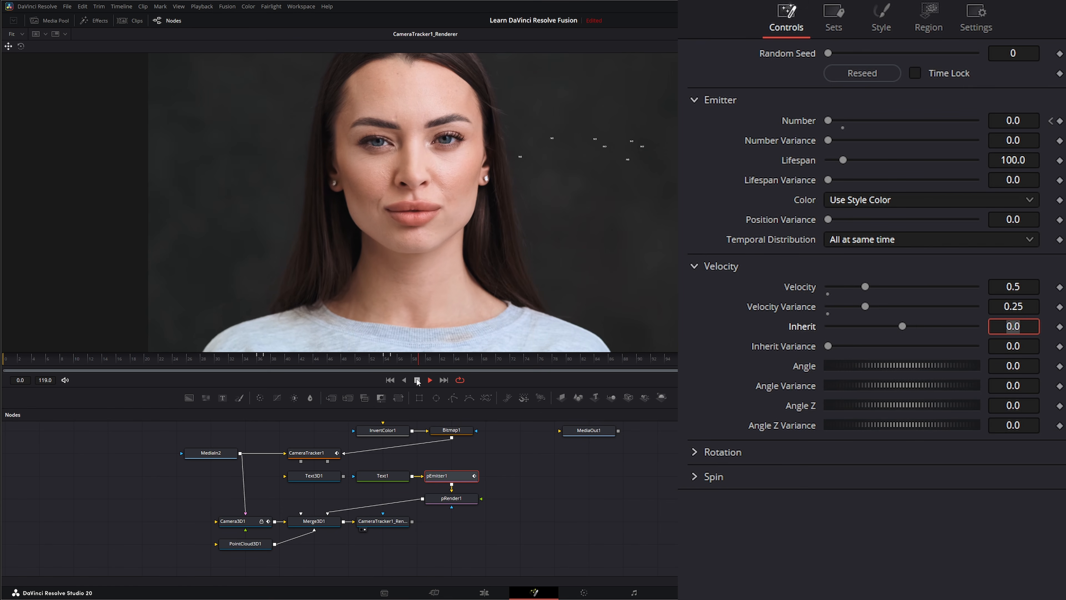
left_click(390, 380)
Step: Slow the particles by setting pEmitter1's Velocity and Velocity Variance both to 0.1
left_click(1032, 287)
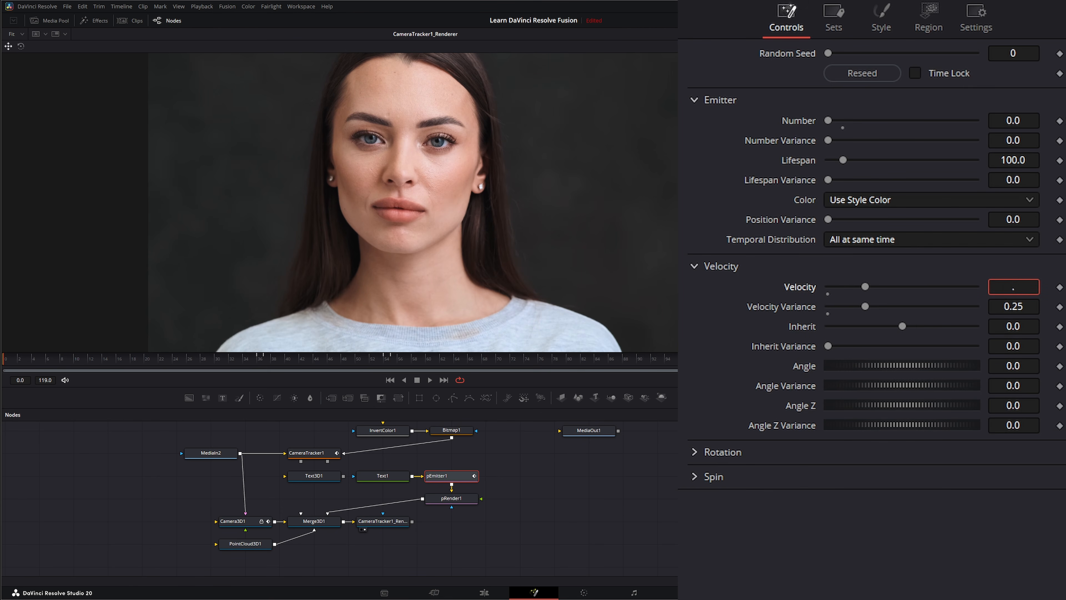
type(".1")
key("Tab")
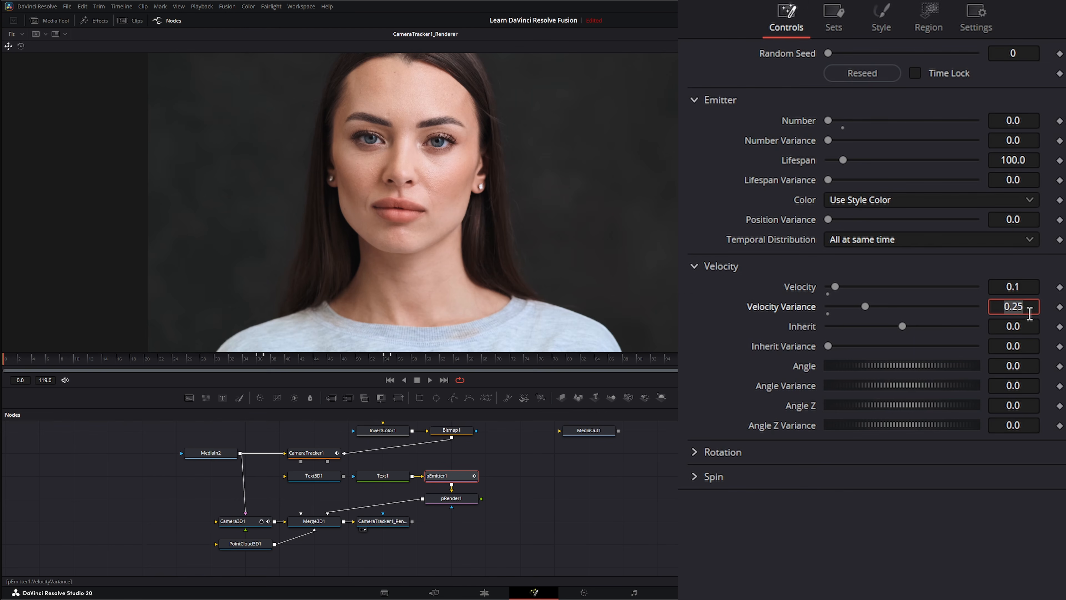
key("Tab")
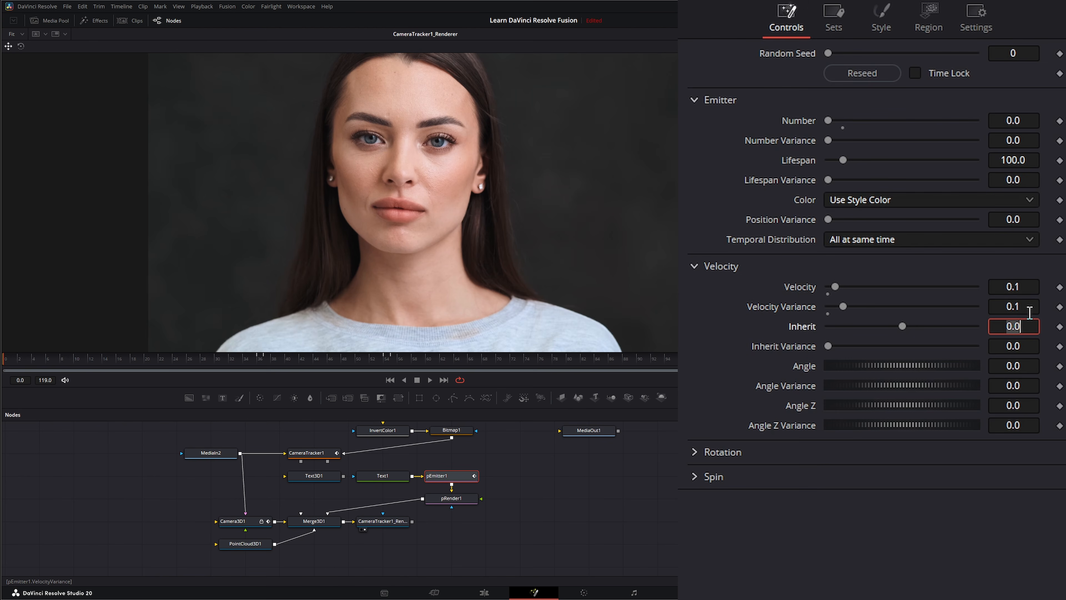
Step: Enlarge pEmitter1's particles to a Size of 0.4679 and give them a Size Variance of 0.1979
left_click_drag(447, 362, 275, 365)
left_click_drag(398, 361, 334, 365)
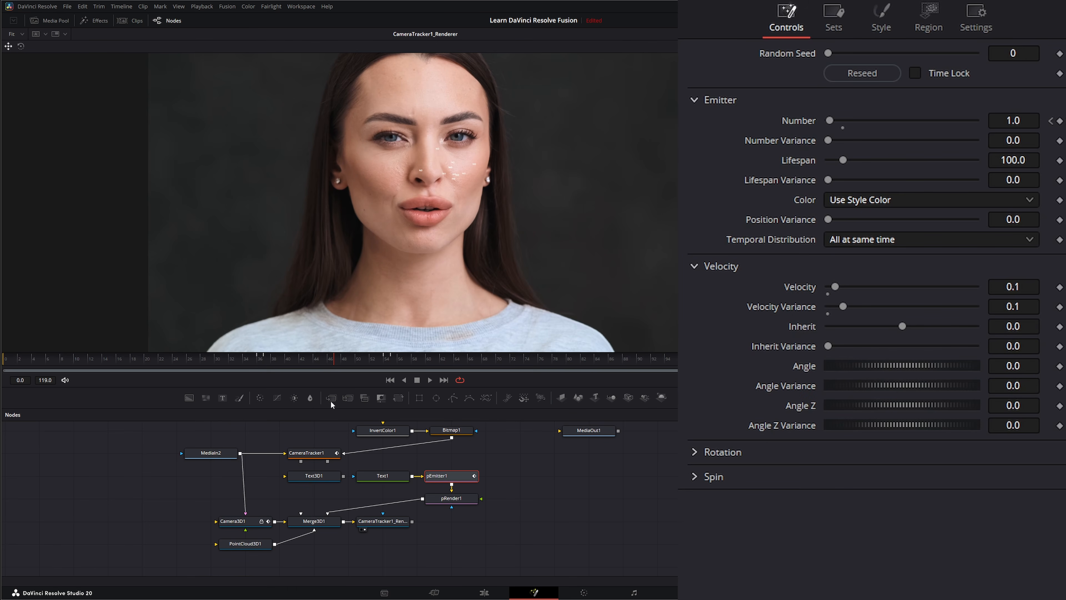
left_click(882, 21)
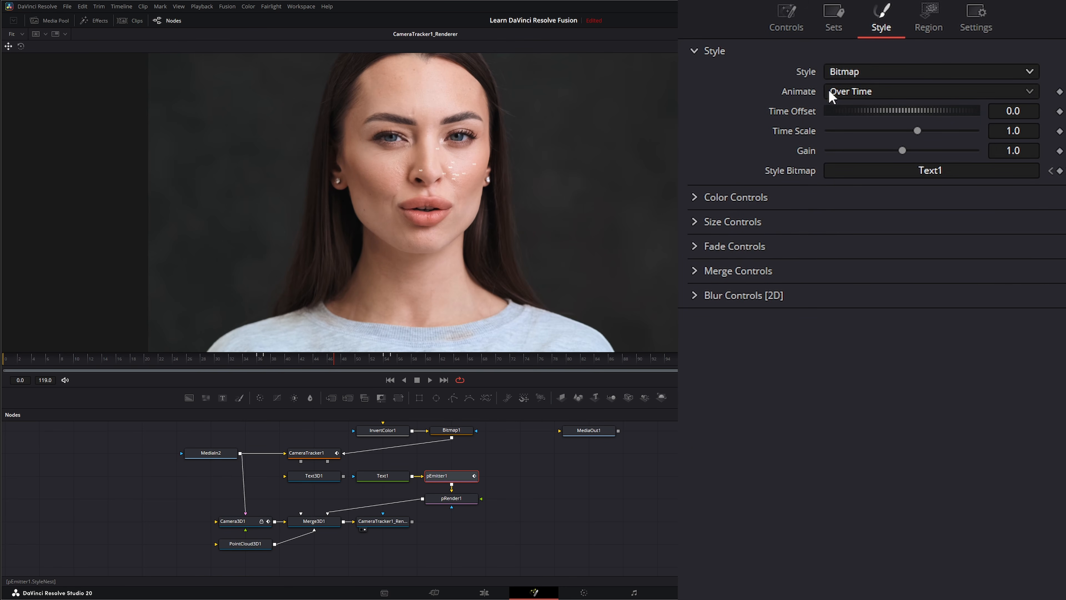
left_click(698, 222)
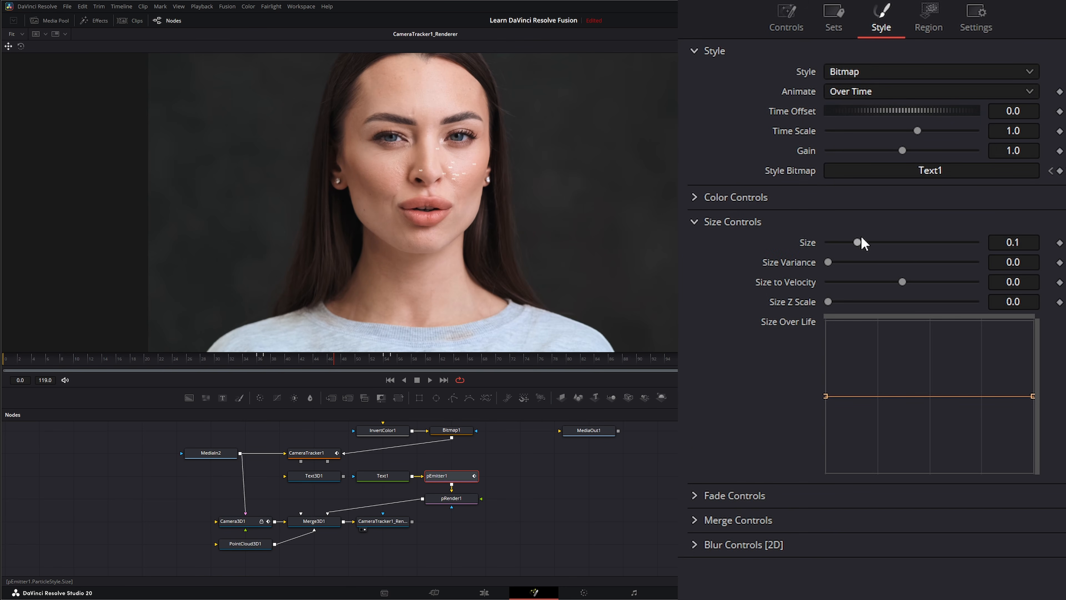
left_click_drag(858, 243, 966, 242)
left_click_drag(830, 262, 862, 262)
Step: Show Merge3D1 in the viewer and examine the particles' emission direction from the side of the point cloud around frame 54
left_click(929, 18)
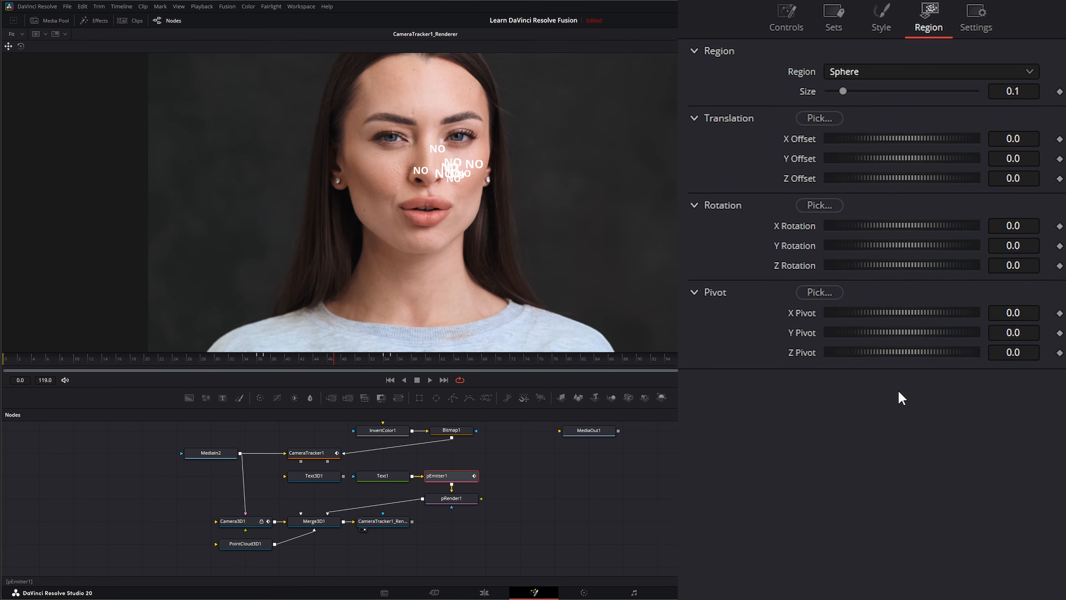
left_click(786, 18)
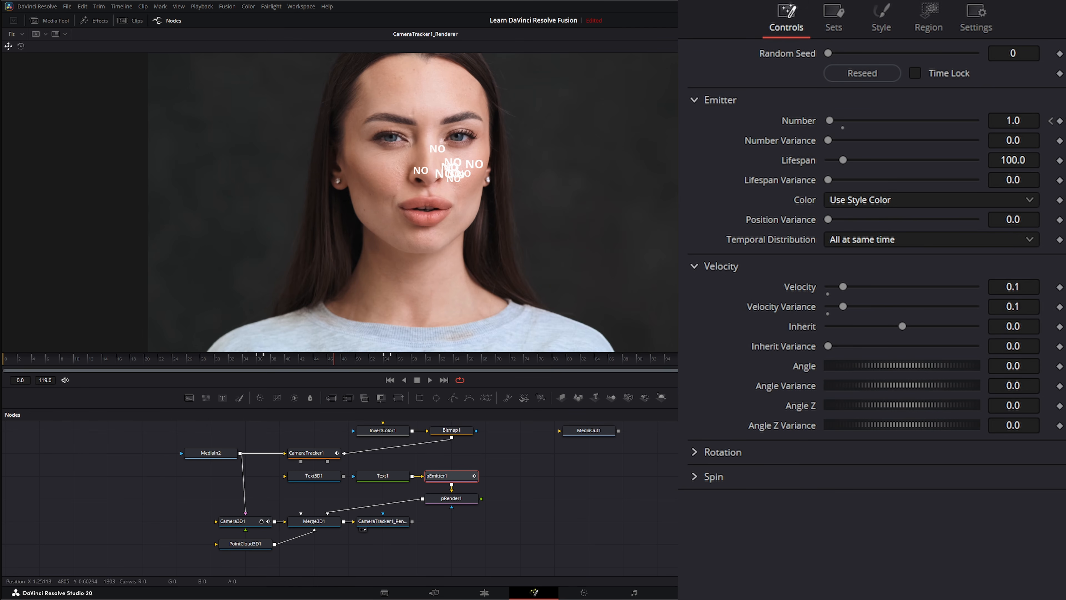
left_click_drag(314, 523, 367, 311)
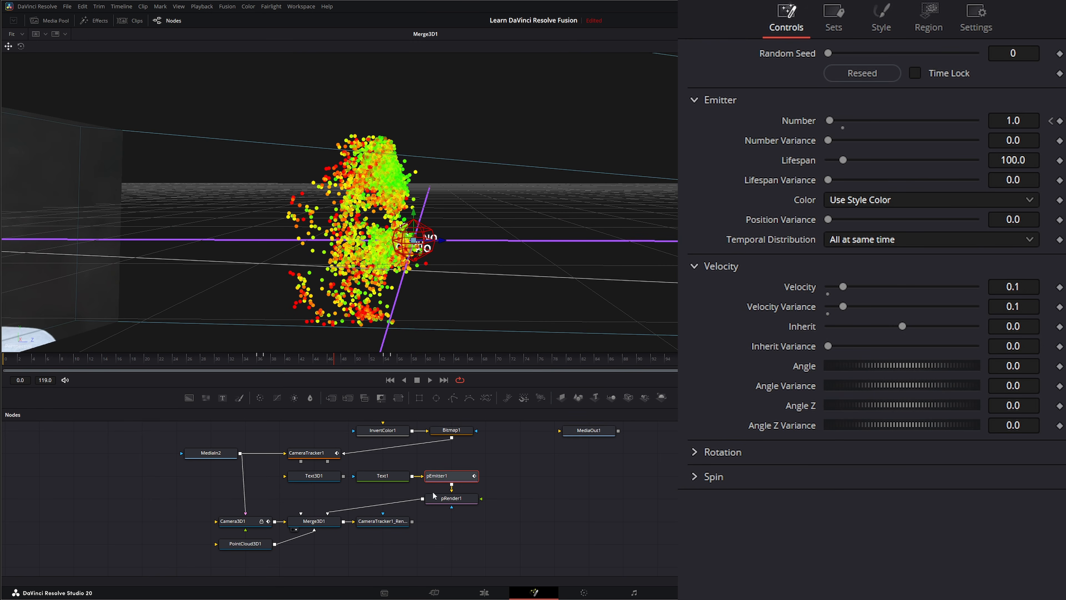
left_click(313, 520)
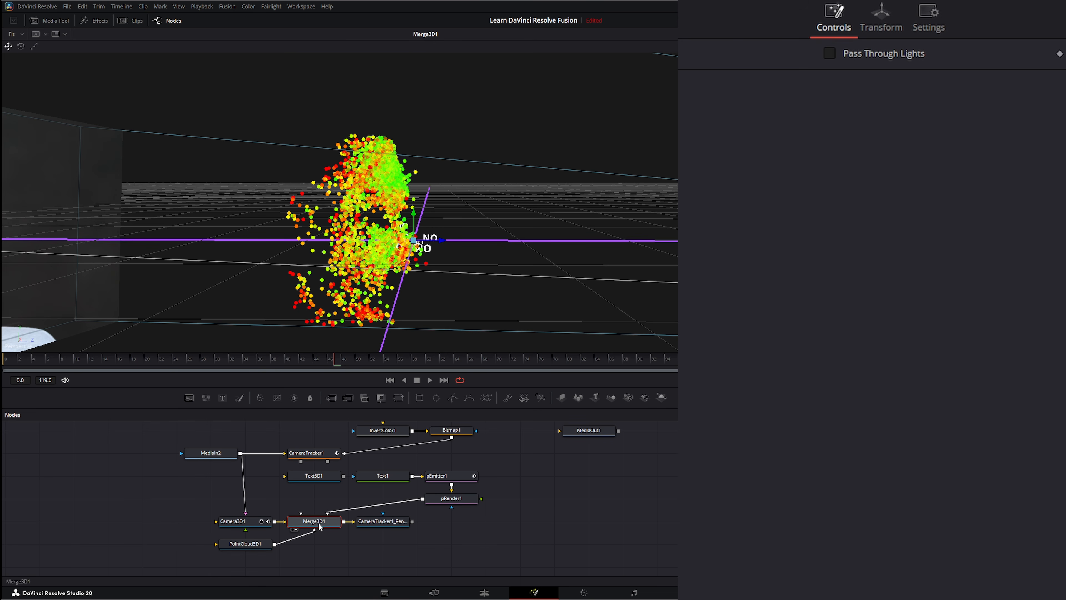
left_click_drag(333, 360, 383, 361)
left_click_drag(448, 292, 352, 307)
mouse_move(386, 362)
left_mouse_down()
mouse_move(376, 364)
mouse_move(465, 365)
mouse_move(356, 368)
mouse_move(399, 370)
mouse_move(382, 367)
left_mouse_up()
Step: Aim pEmitter1's particles forward by setting Angle Z to 90 and Angle Z Variance to 30, with Angle reset to its default
left_click(440, 476)
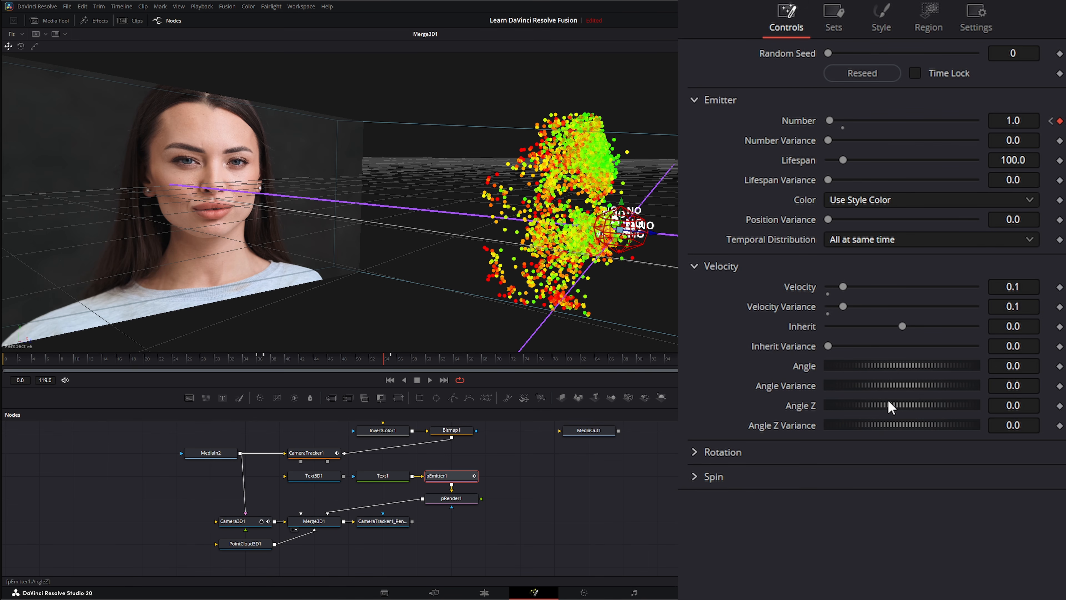
mouse_move(921, 365)
left_mouse_down()
mouse_move(930, 365)
mouse_move(908, 366)
left_mouse_up()
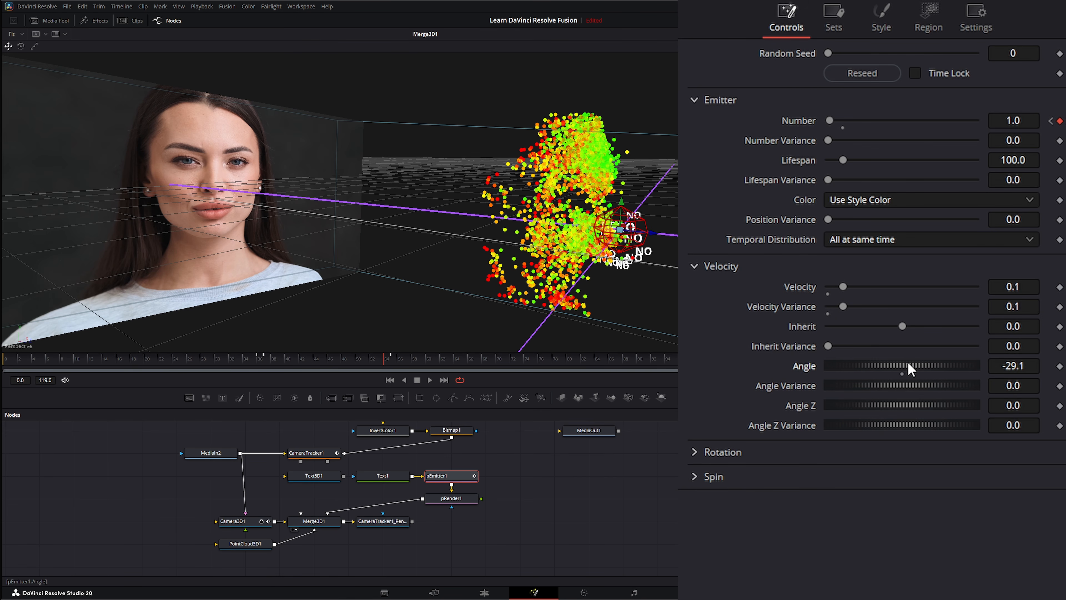
double_click(796, 369)
left_click_drag(903, 405, 937, 405)
double_click(1026, 406)
type("90")
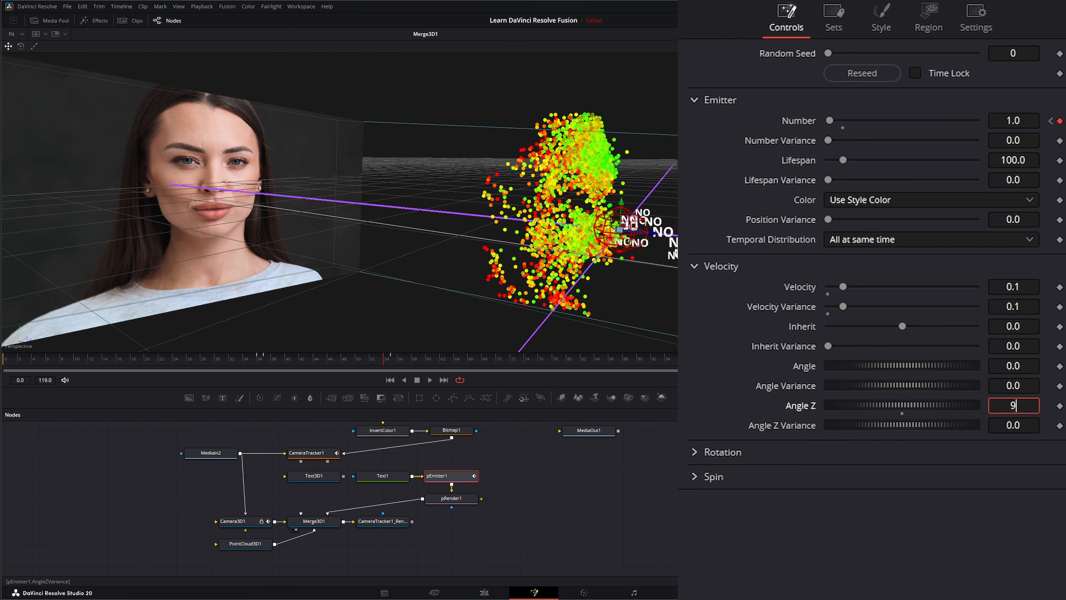
key("Tab")
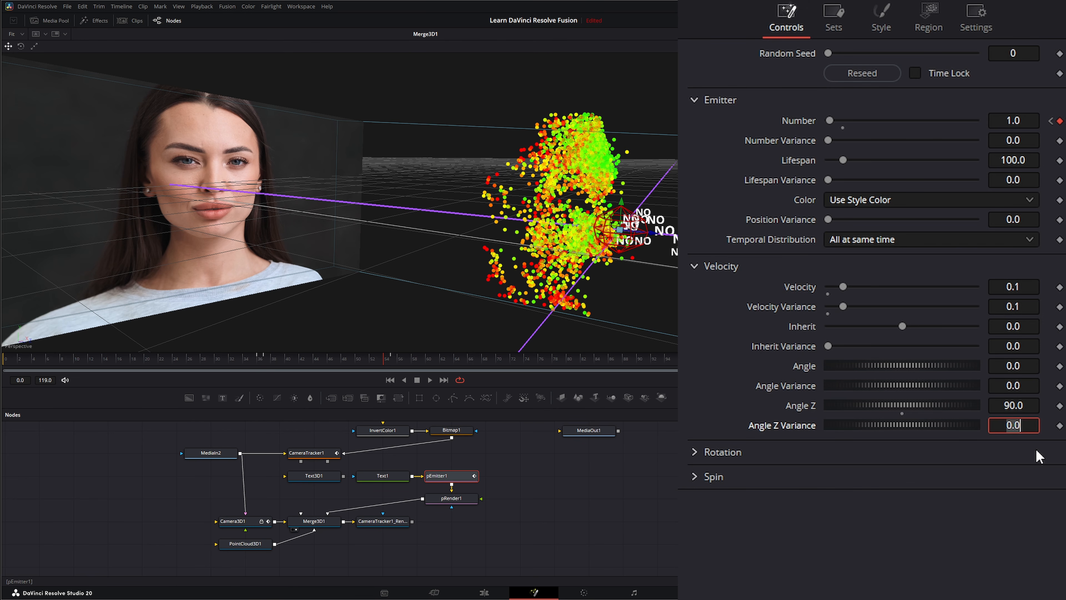
type("30")
key("Tab")
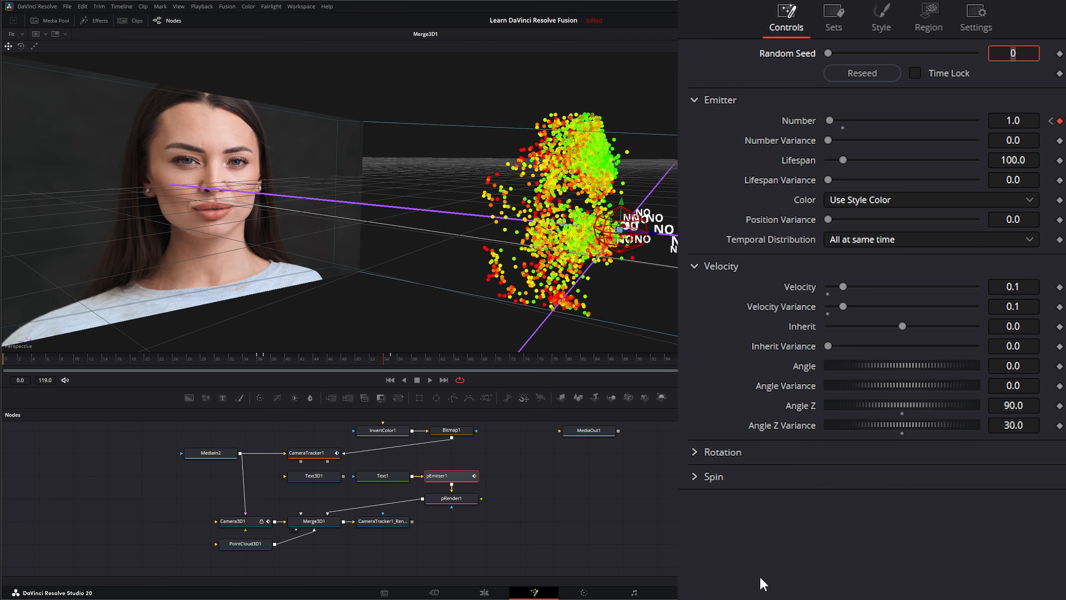
Step: Play the clip in the 3D view, switch the viewer to CameraTracker1_Renderer, and play it again to check the emission
left_click(431, 380)
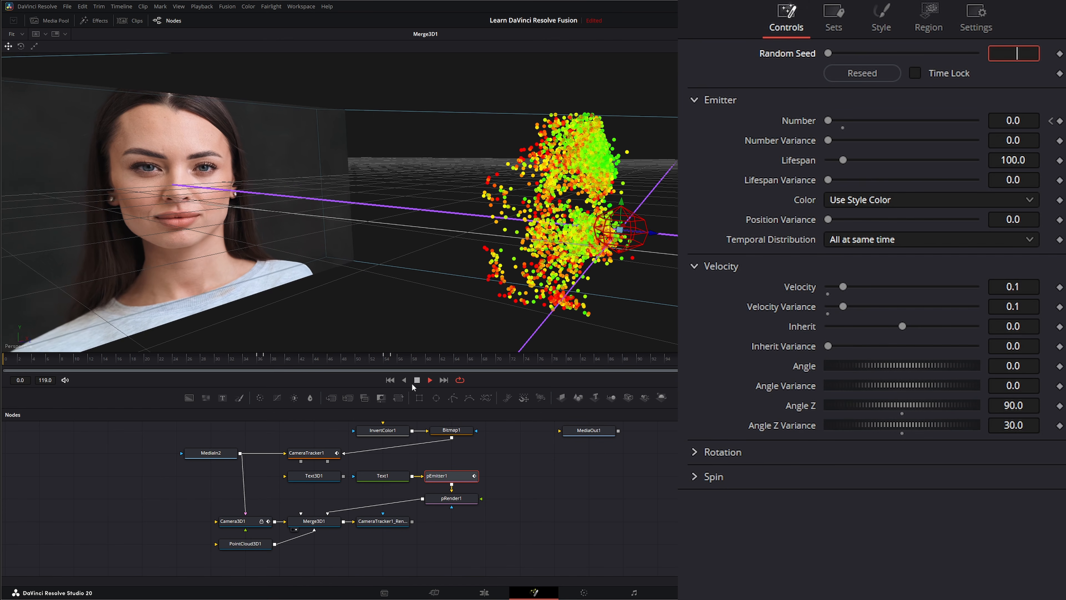
left_click(390, 380)
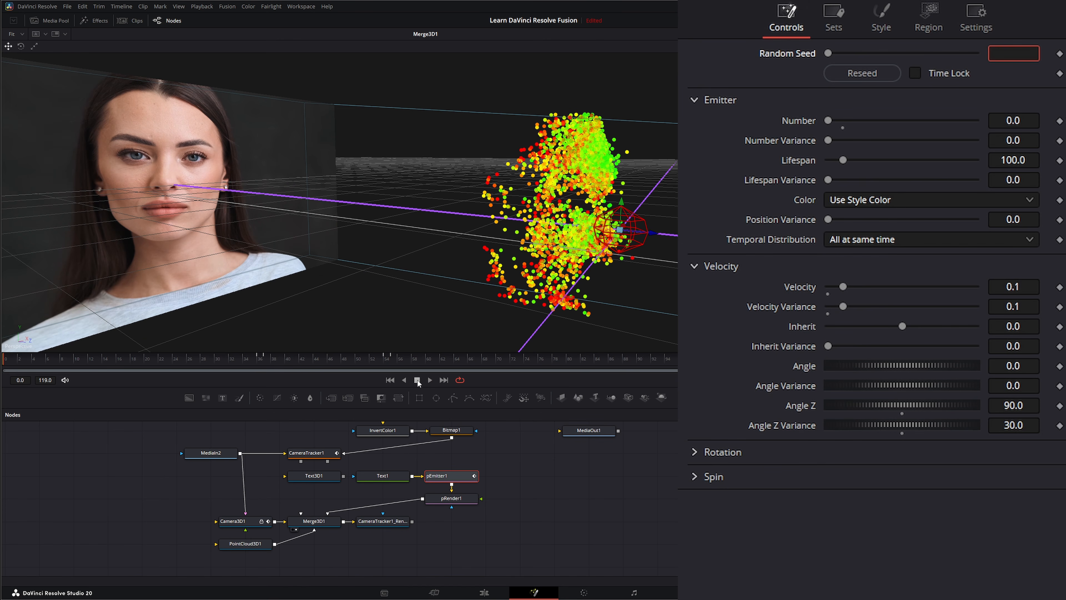
left_click_drag(400, 522, 437, 342)
left_click(431, 380)
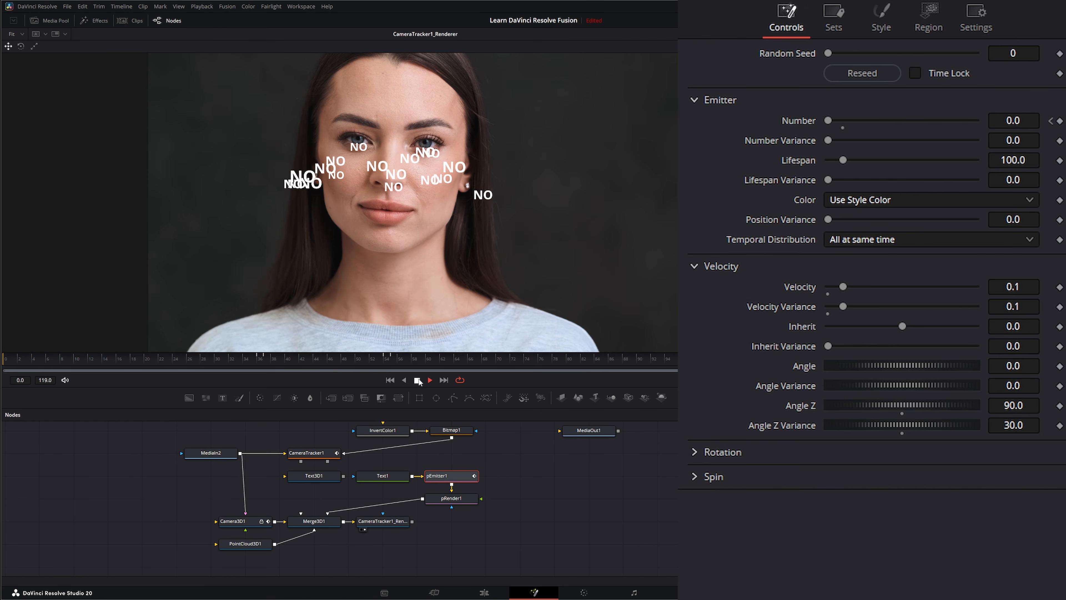
left_click(429, 381)
Step: Align the emitter region with the mouth using an X Offset of 0.035 and Y Offset of -0.087, and play the clip
left_click(270, 360)
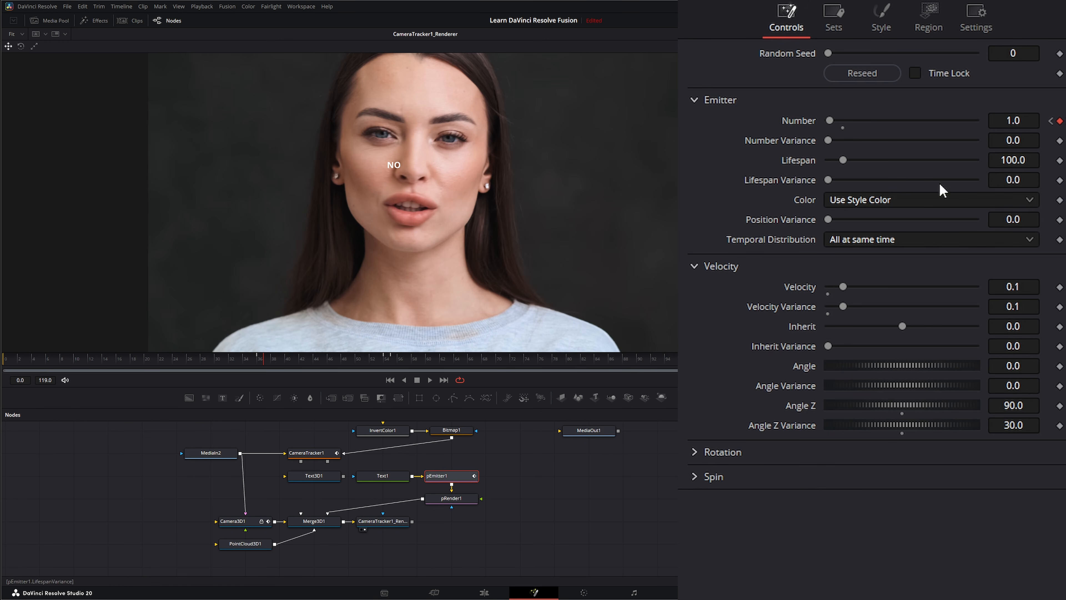
left_click(931, 17)
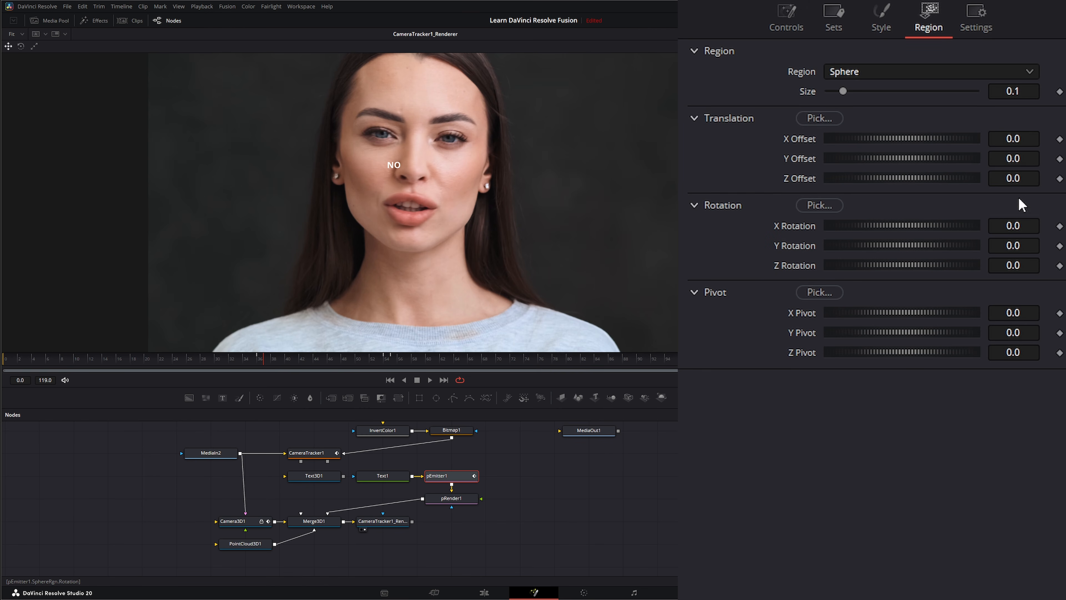
left_click_drag(1020, 140, 979, 158)
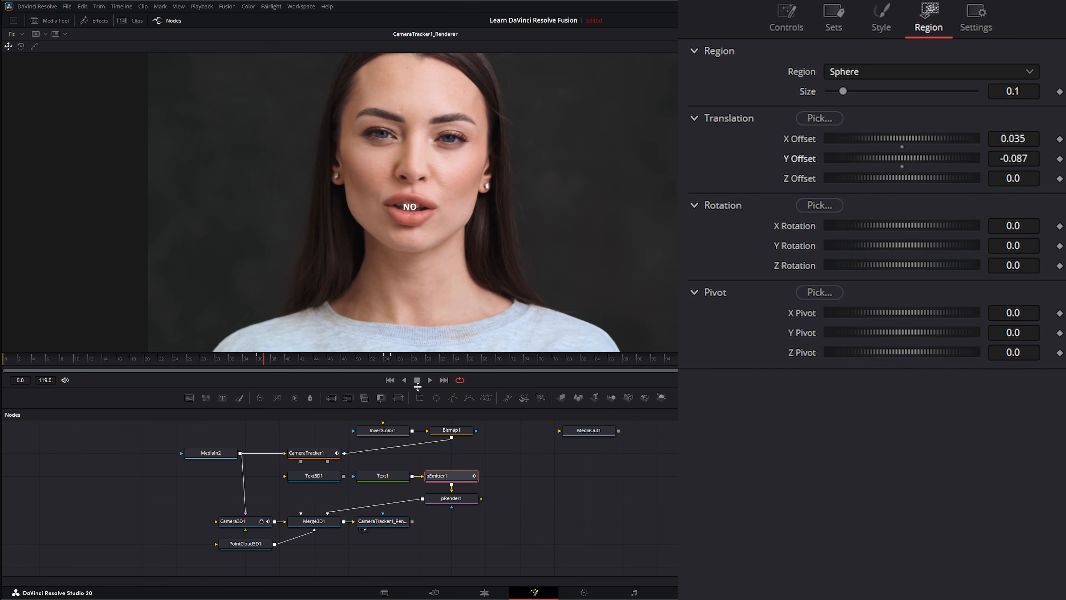
left_click(429, 380)
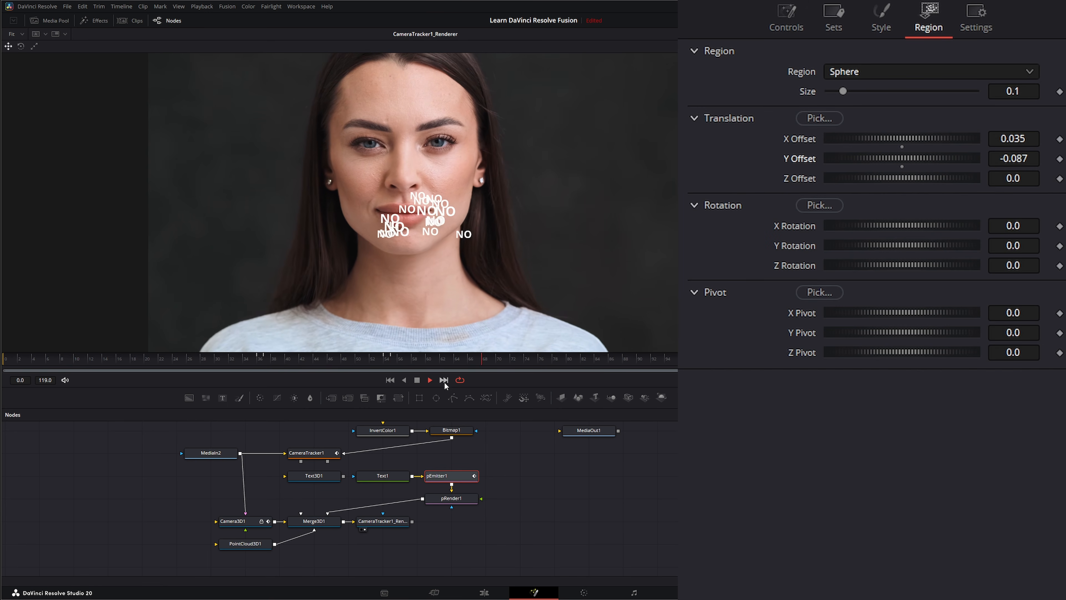
left_click(417, 380)
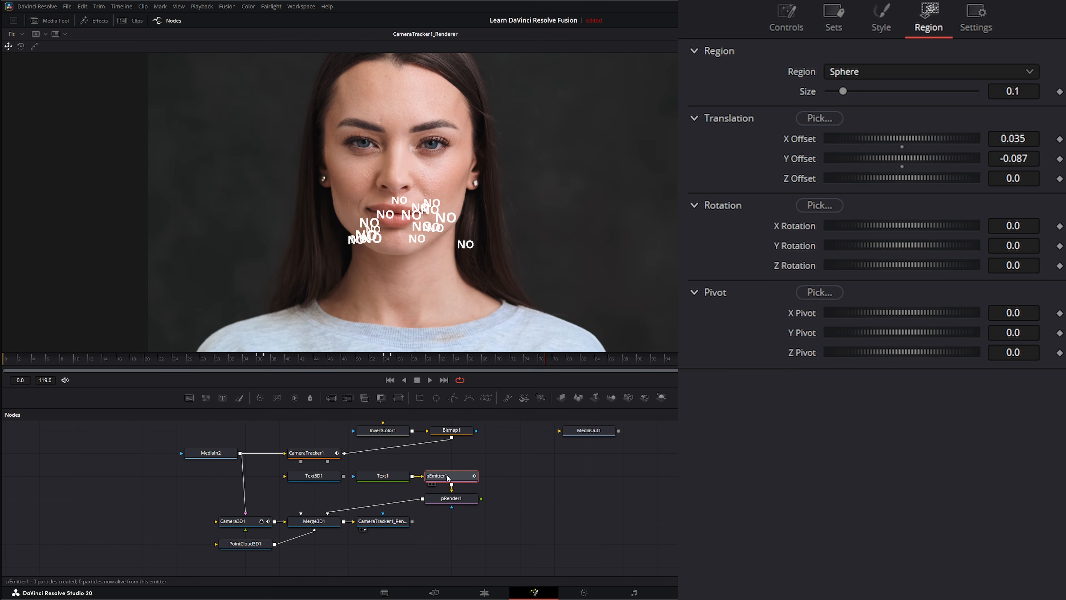
Step: Make pEmitter1's Color Over Life a gradient from orange to purple (#aa55ff), and play the clip from the start
left_click(880, 27)
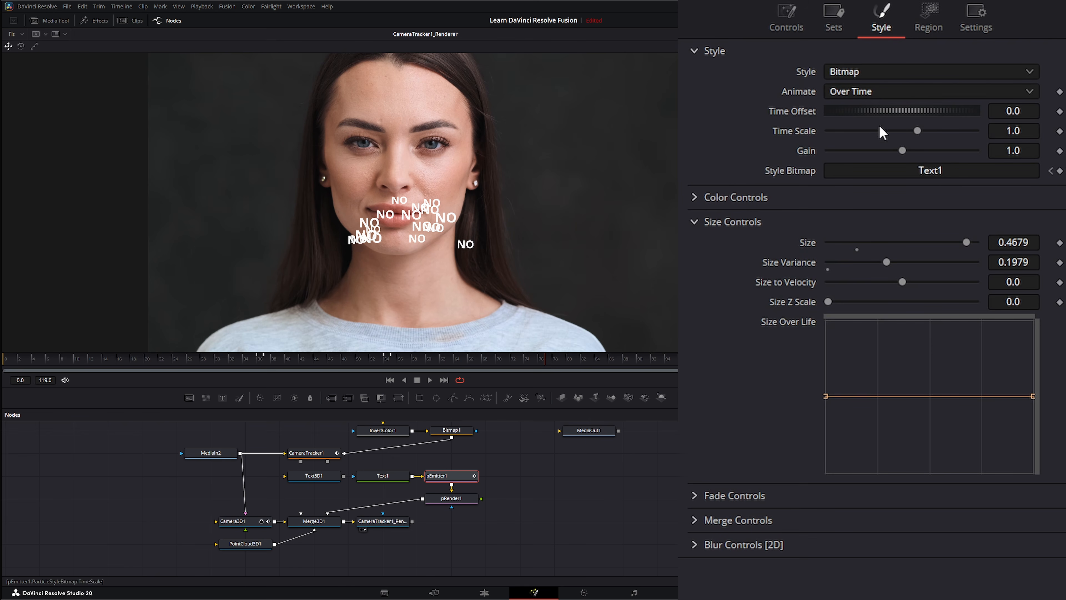
left_click(695, 223)
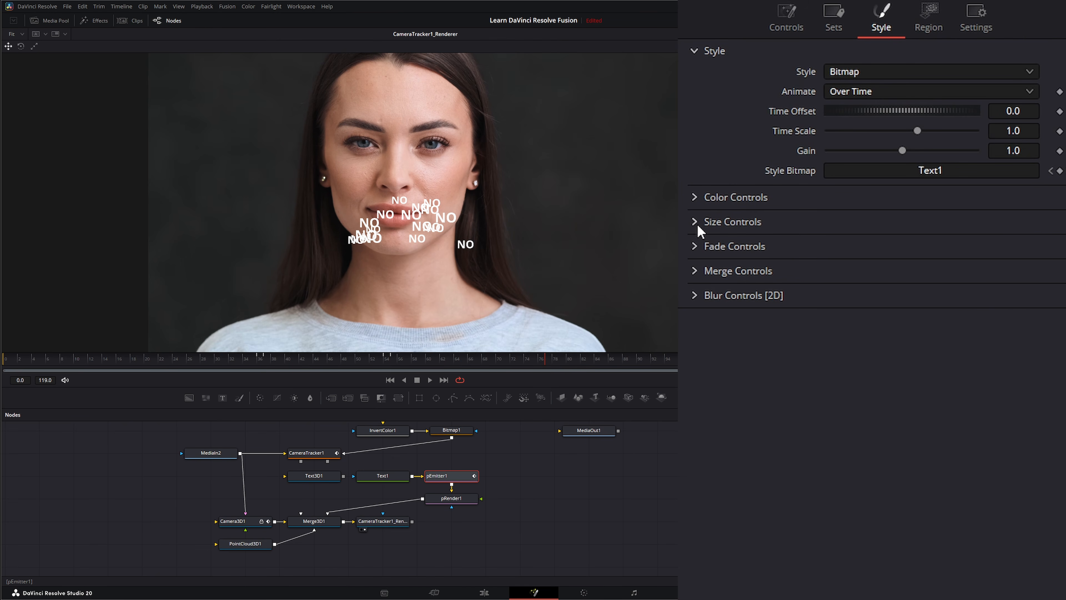
left_click(695, 199)
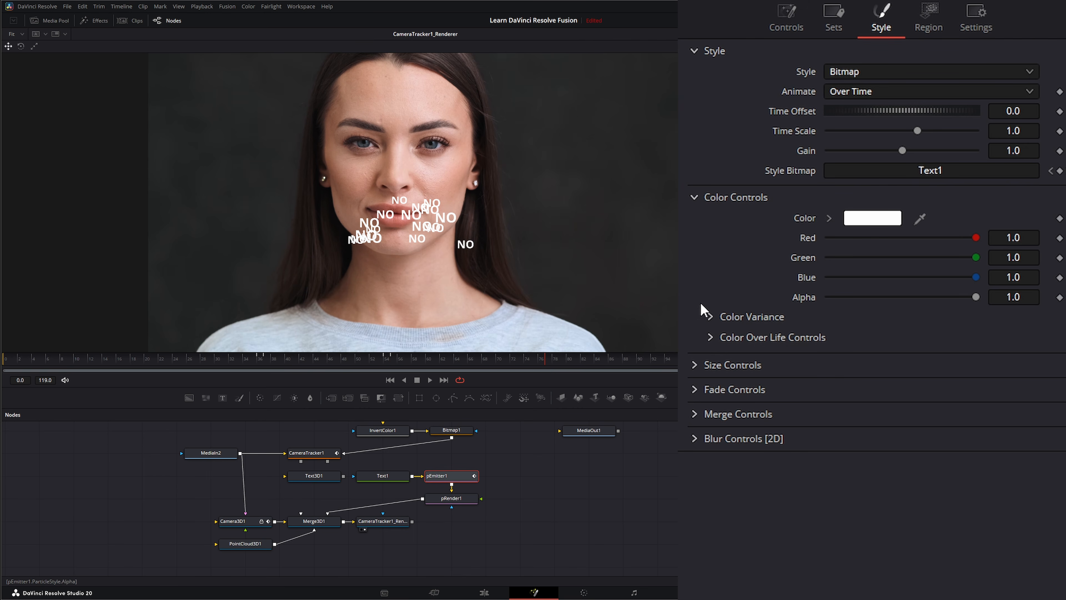
left_click(710, 338)
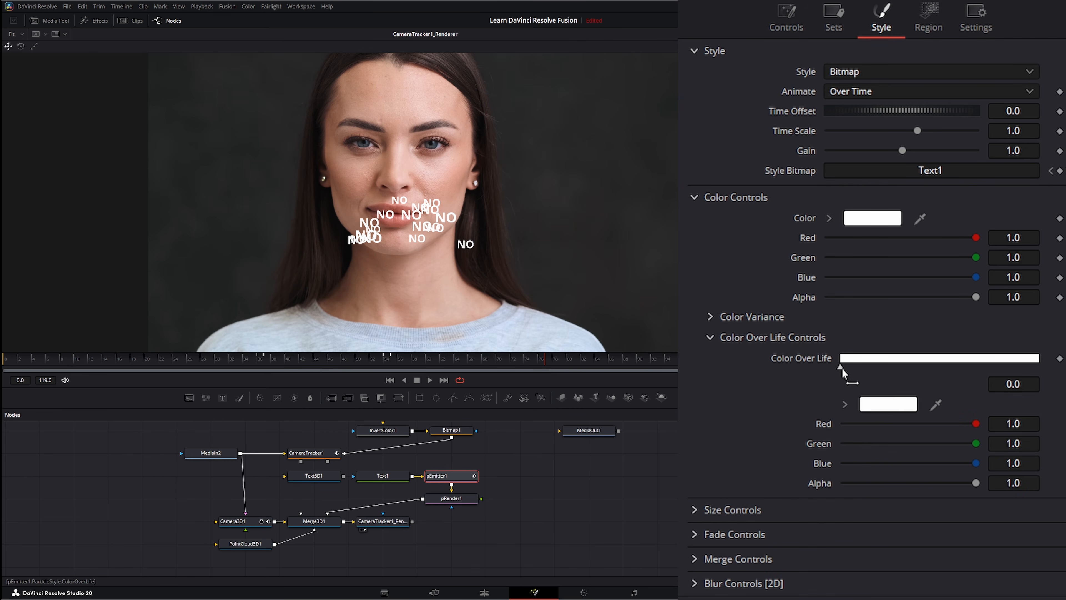
left_click(890, 410)
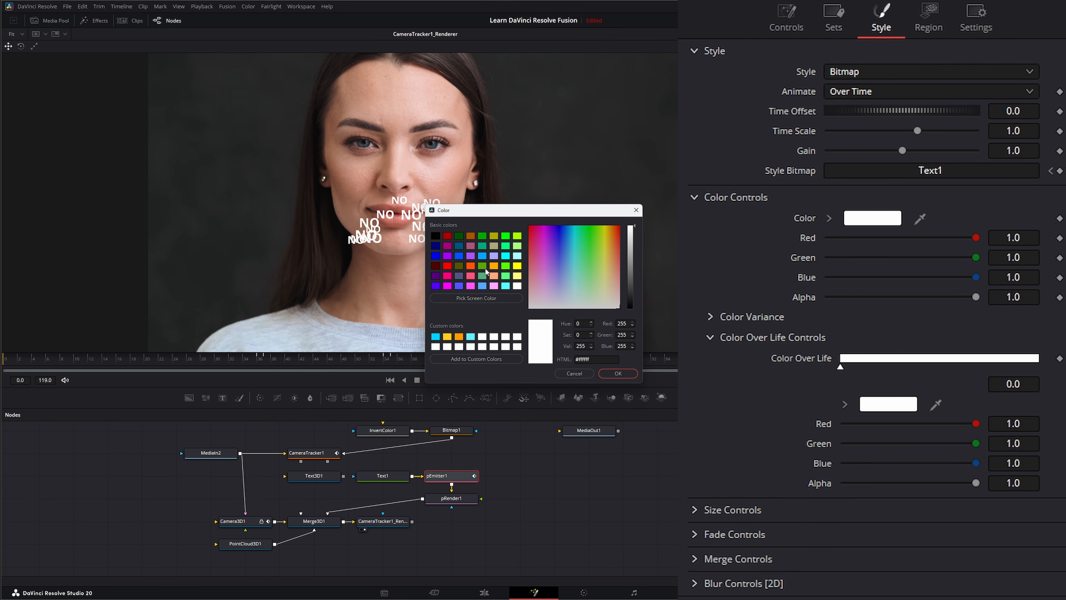
left_click(471, 267)
left_click(618, 373)
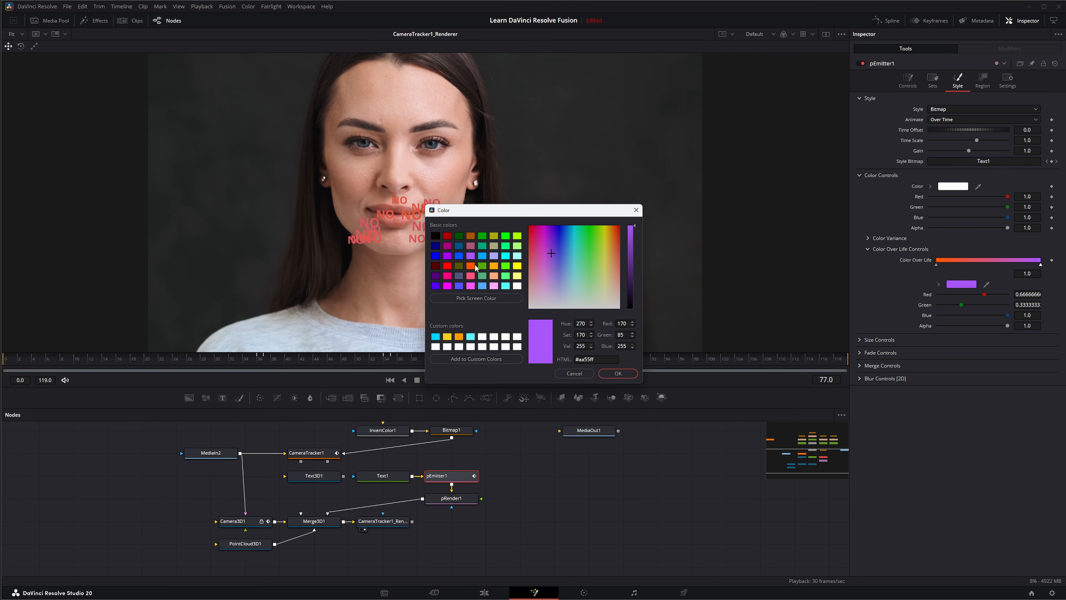
left_click(618, 374)
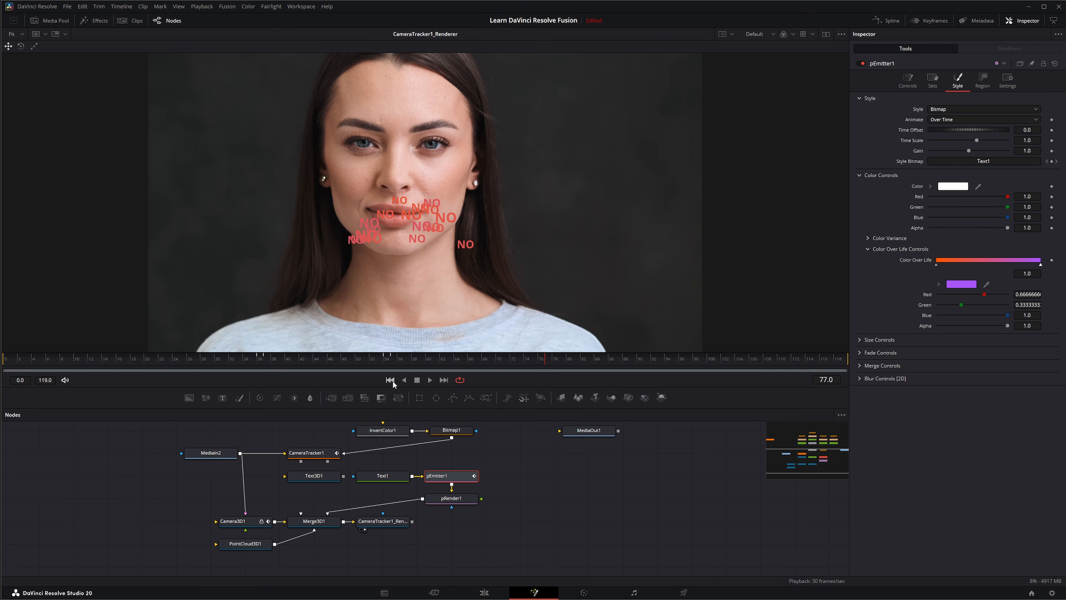
left_click(430, 380)
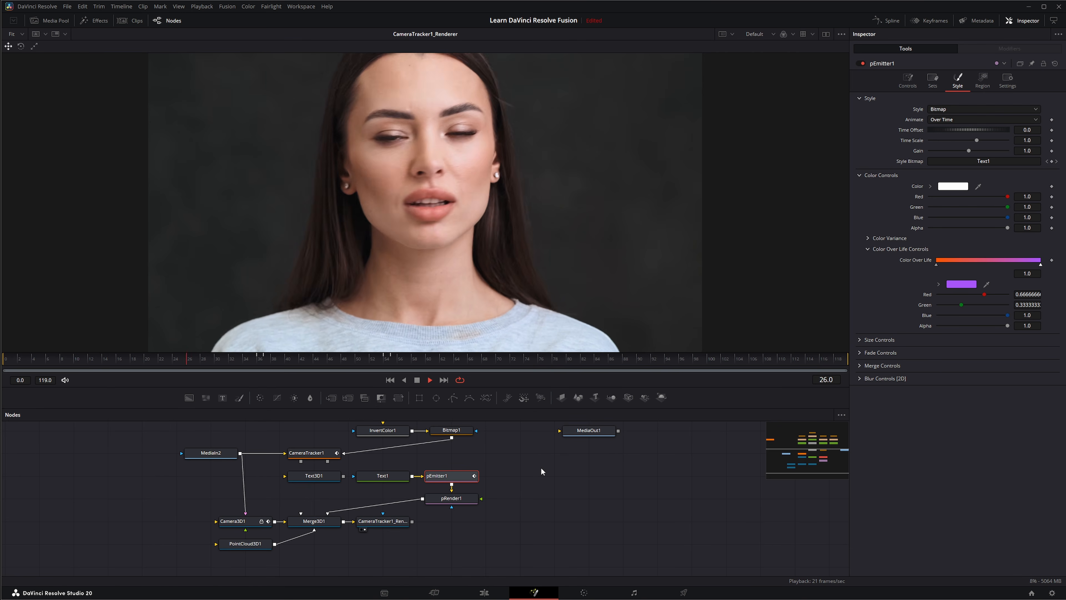